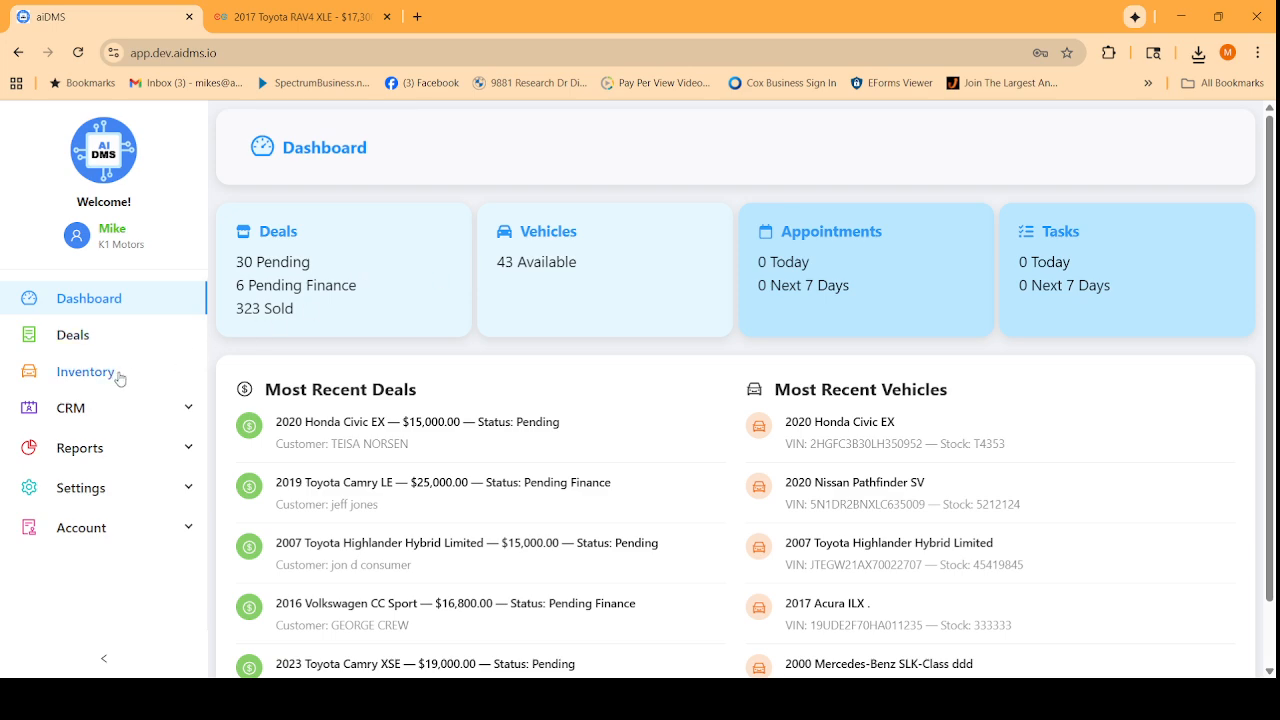
Search the inventory for 'to' to list the five Toyotas, then begin adding a vehicle.
{"action": "left_click", "coordinate": [85, 372]}
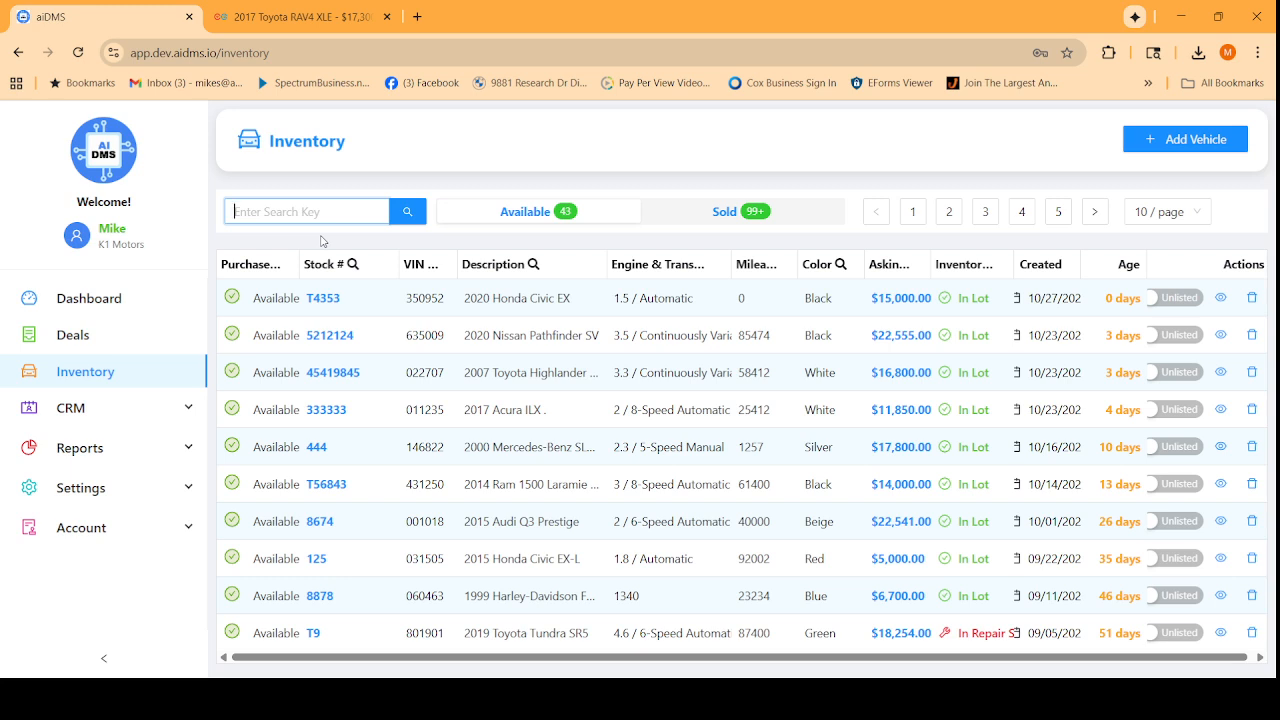
{"action": "type", "text": "toyota"}
{"action": "left_click", "coordinate": [408, 214]}
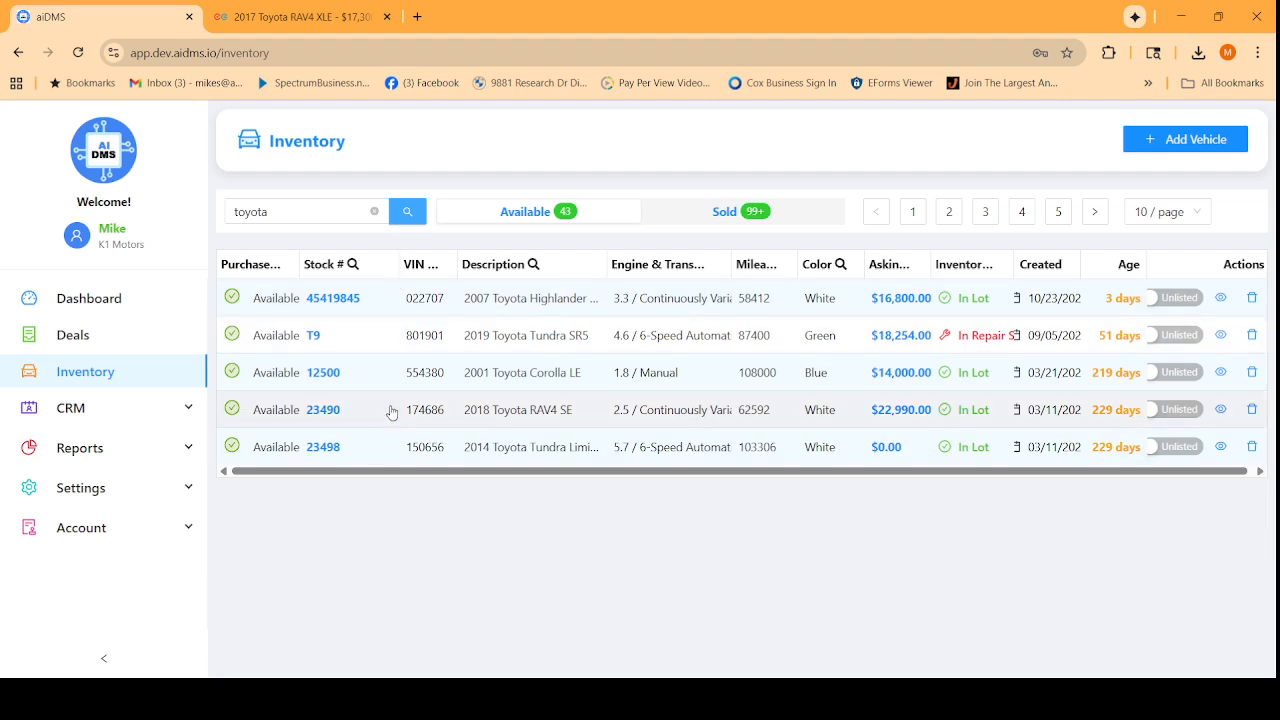
{"action": "left_click", "coordinate": [1196, 141]}
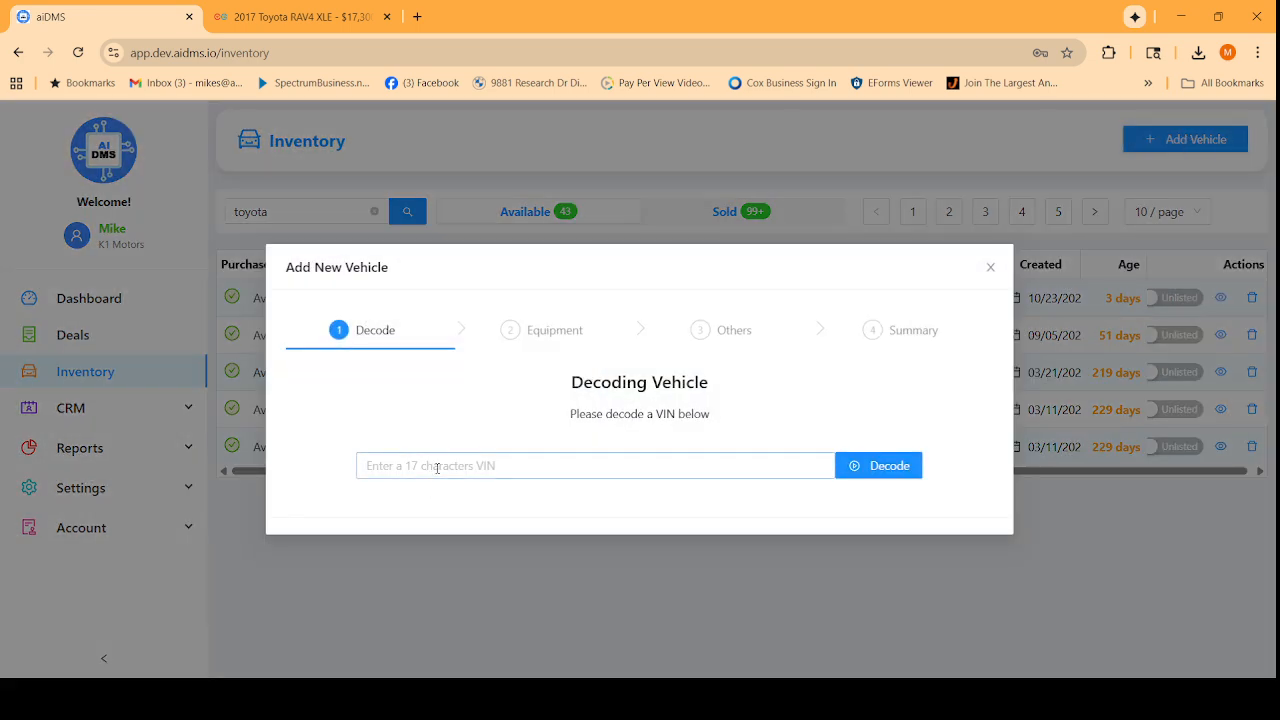
Paste the vehicle's VIN and decode it into a 2017 Toyota RAV4 XLE.
{"action": "left_click", "coordinate": [437, 467]}
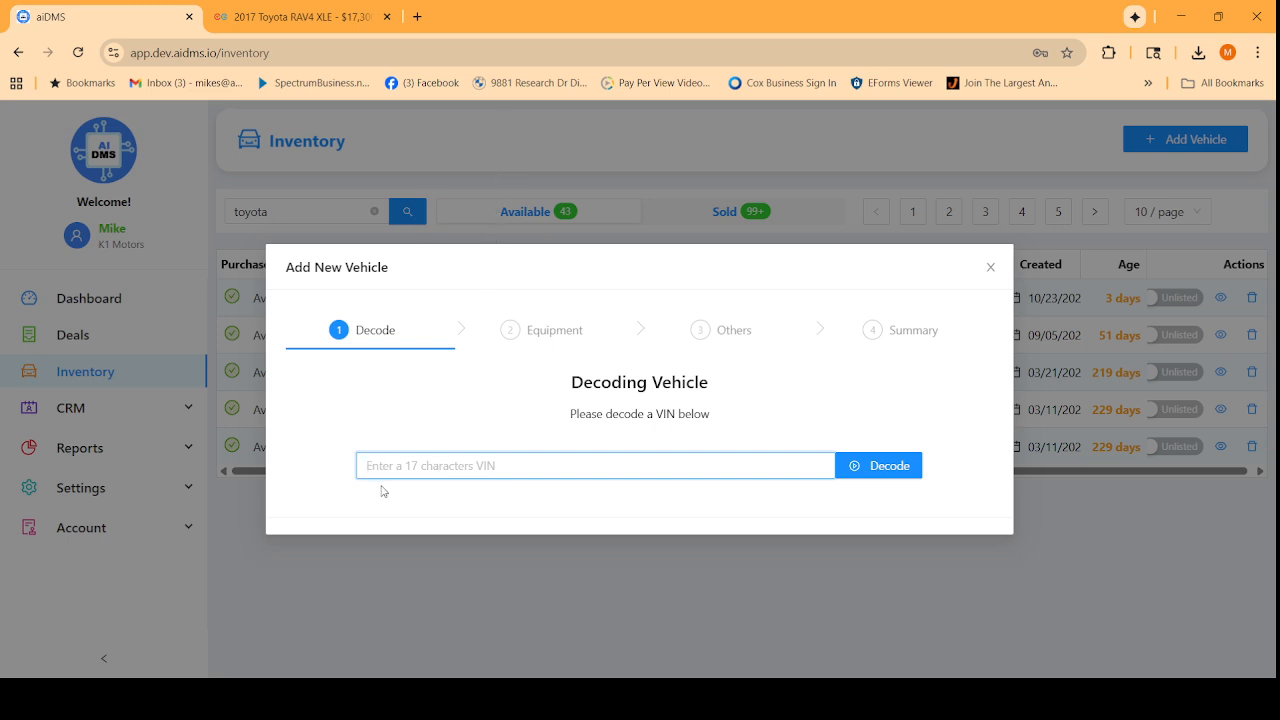
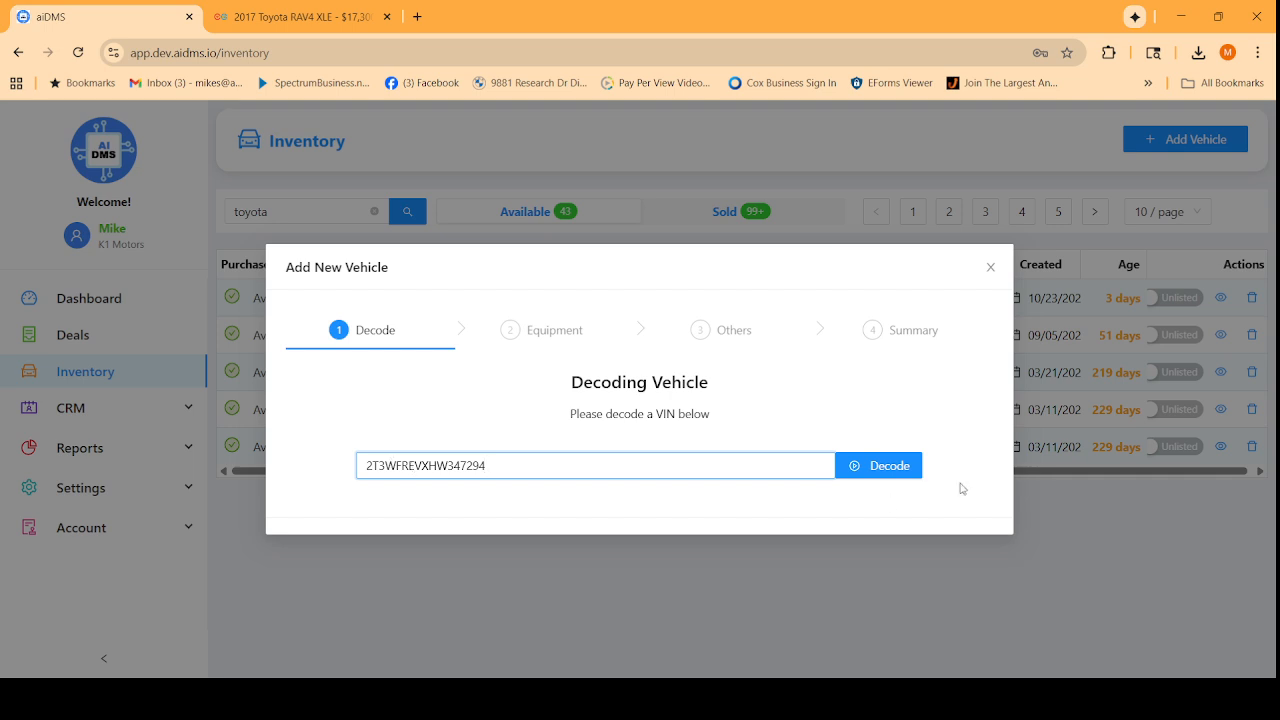
{"action": "left_click", "coordinate": [889, 468]}
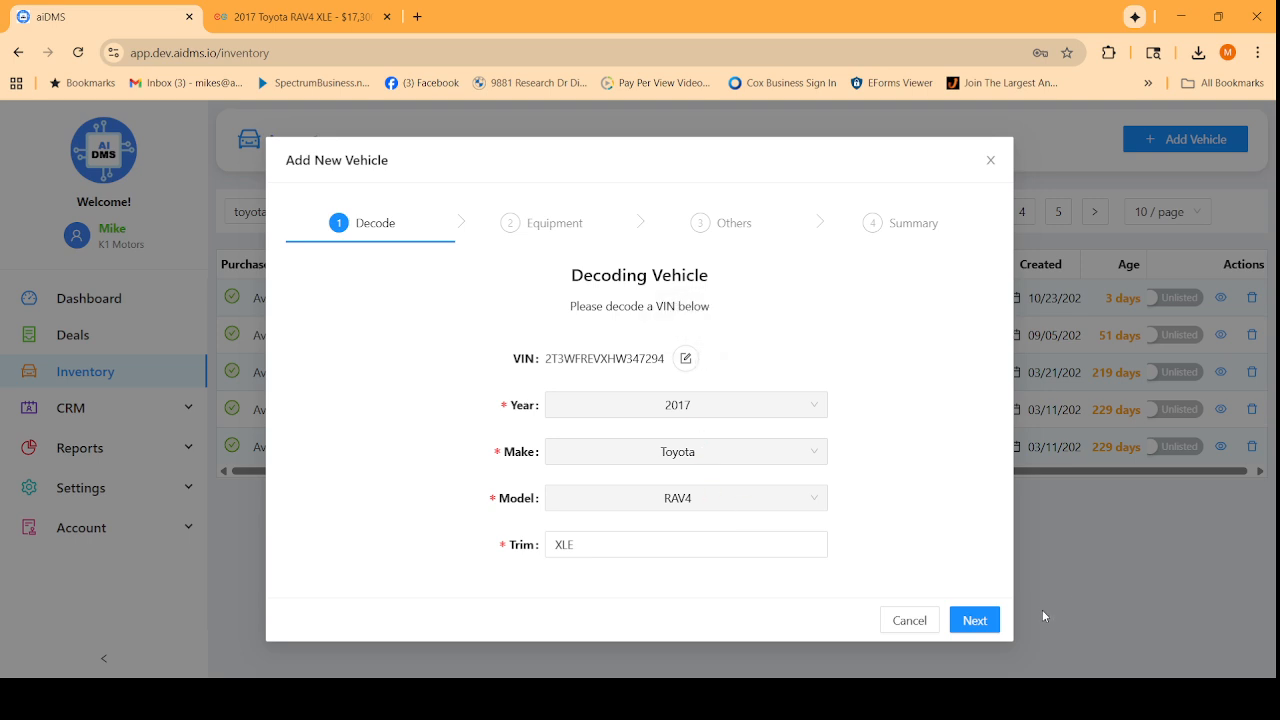
Review the expanded Standard Equipment list and advance to the Other properties step.
{"action": "left_click", "coordinate": [978, 619]}
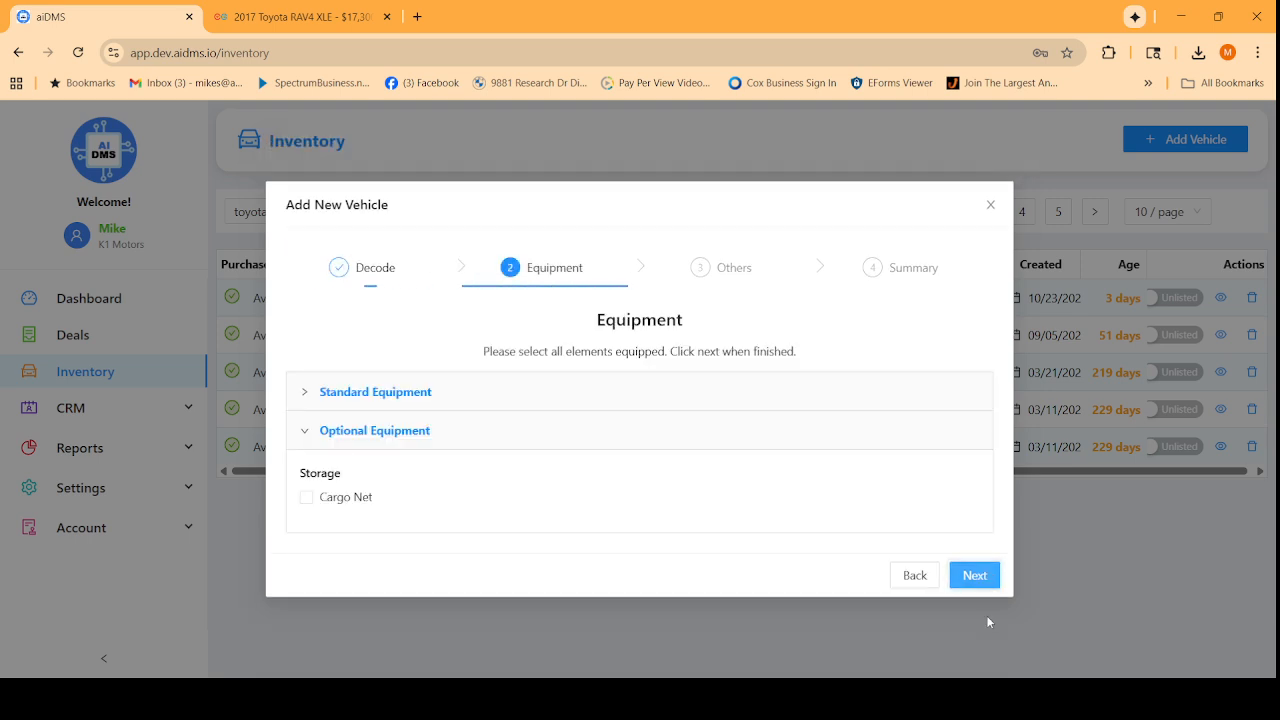
{"action": "left_click", "coordinate": [435, 403]}
{"action": "scroll", "coordinate": [600, 360], "scroll_direction": "down", "scroll_amount": 2}
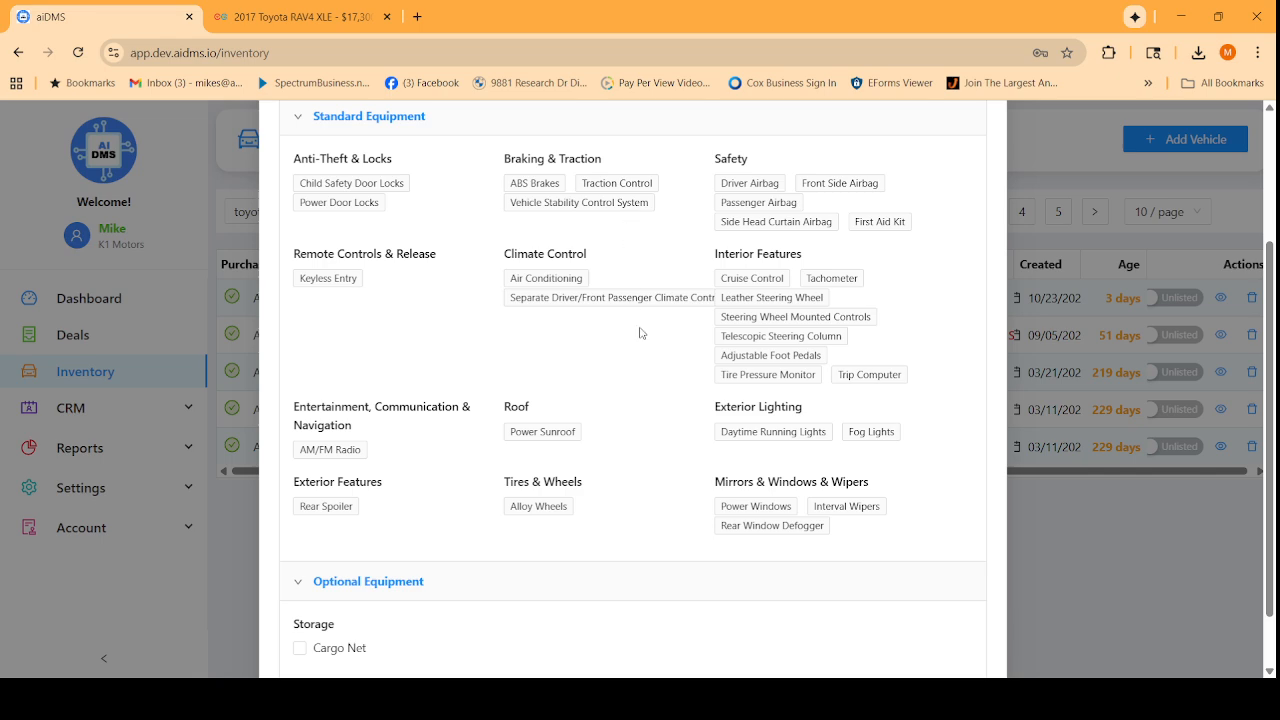
{"action": "scroll", "coordinate": [689, 431], "scroll_direction": "down", "scroll_amount": 2}
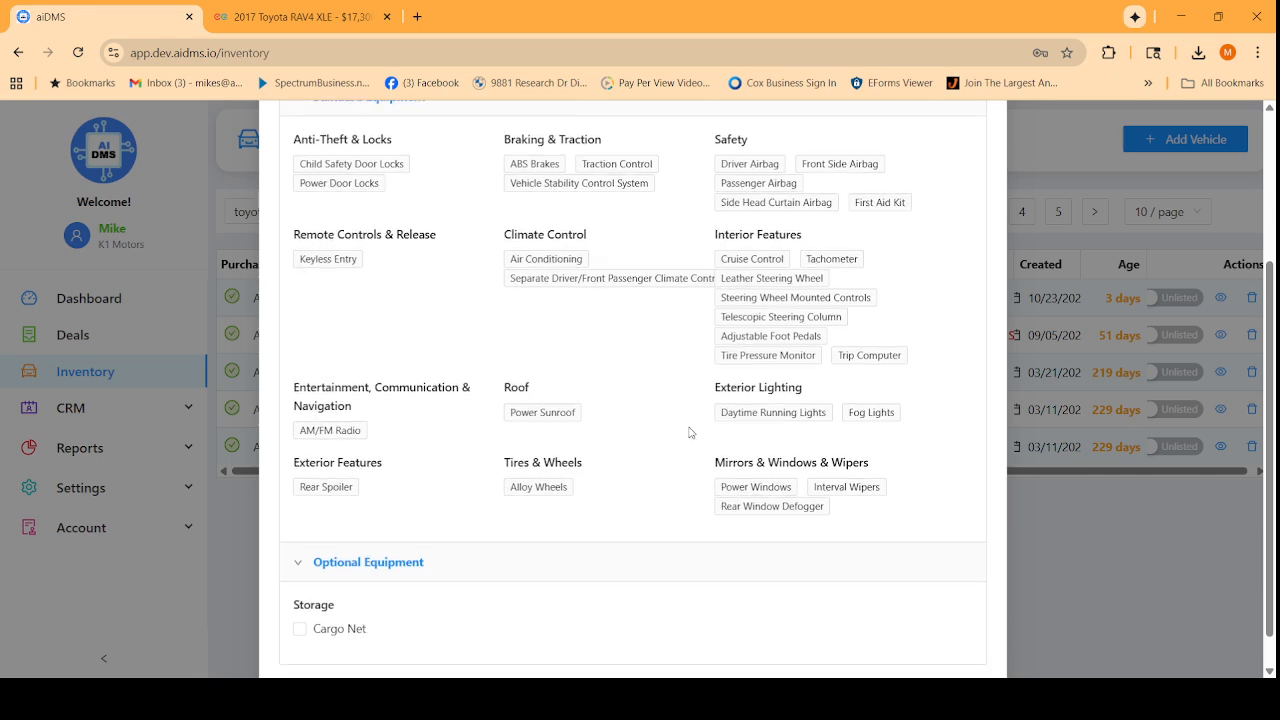
{"action": "left_click", "coordinate": [968, 656]}
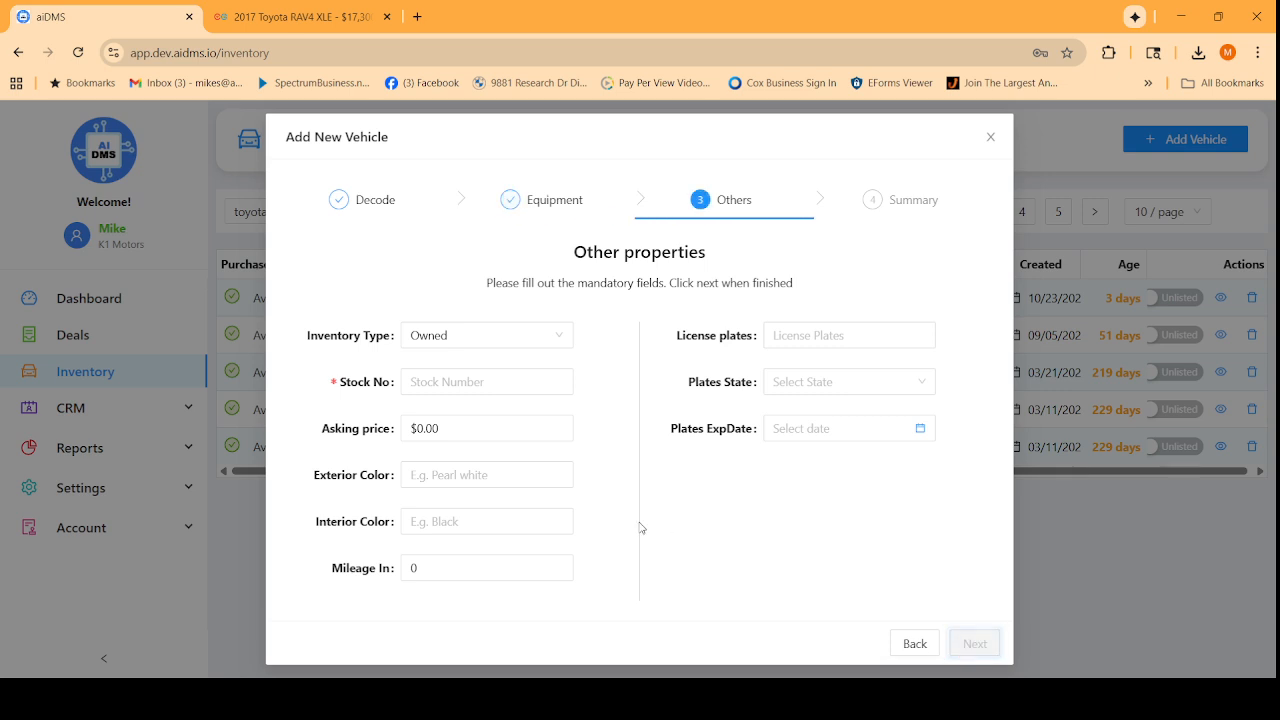
Enter stock number 85454, asking price 17,000, Black exterior and interior, and 125000 mileage.
{"action": "left_click", "coordinate": [447, 381]}
{"action": "type", "text": "85454"}
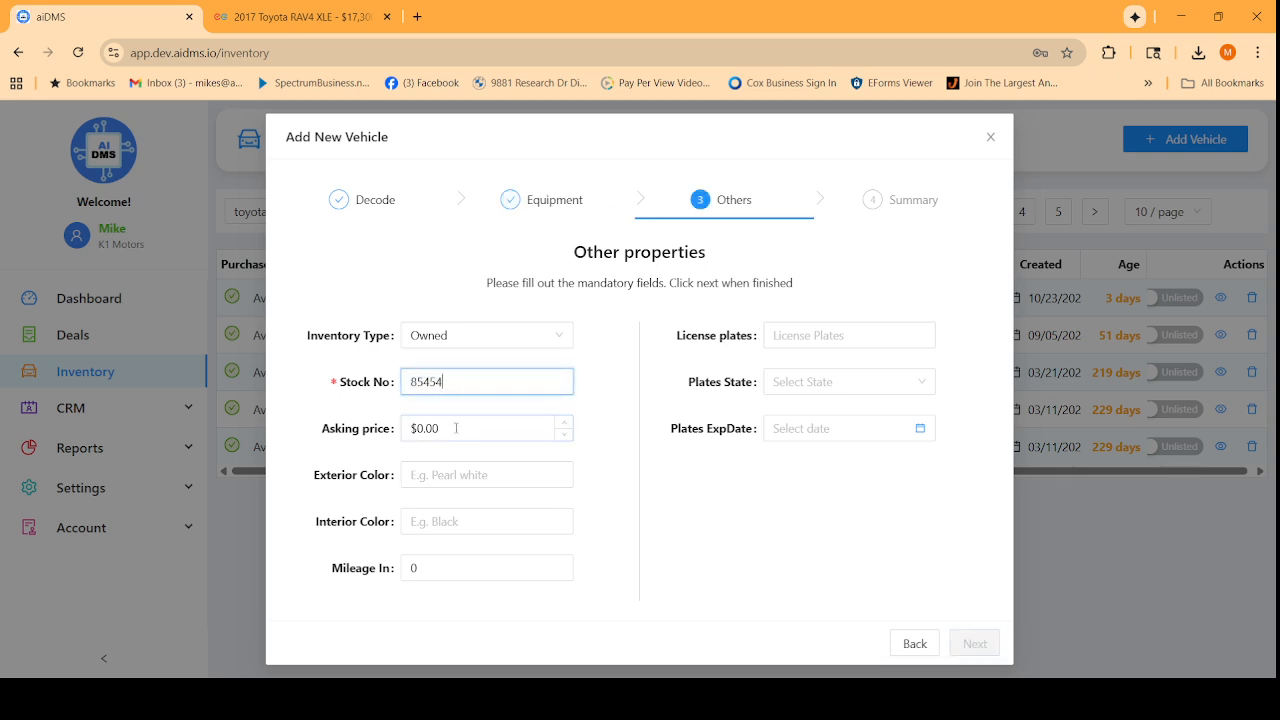
{"action": "left_click_drag", "start_coordinate": [456, 429], "coordinate": [370, 433]}
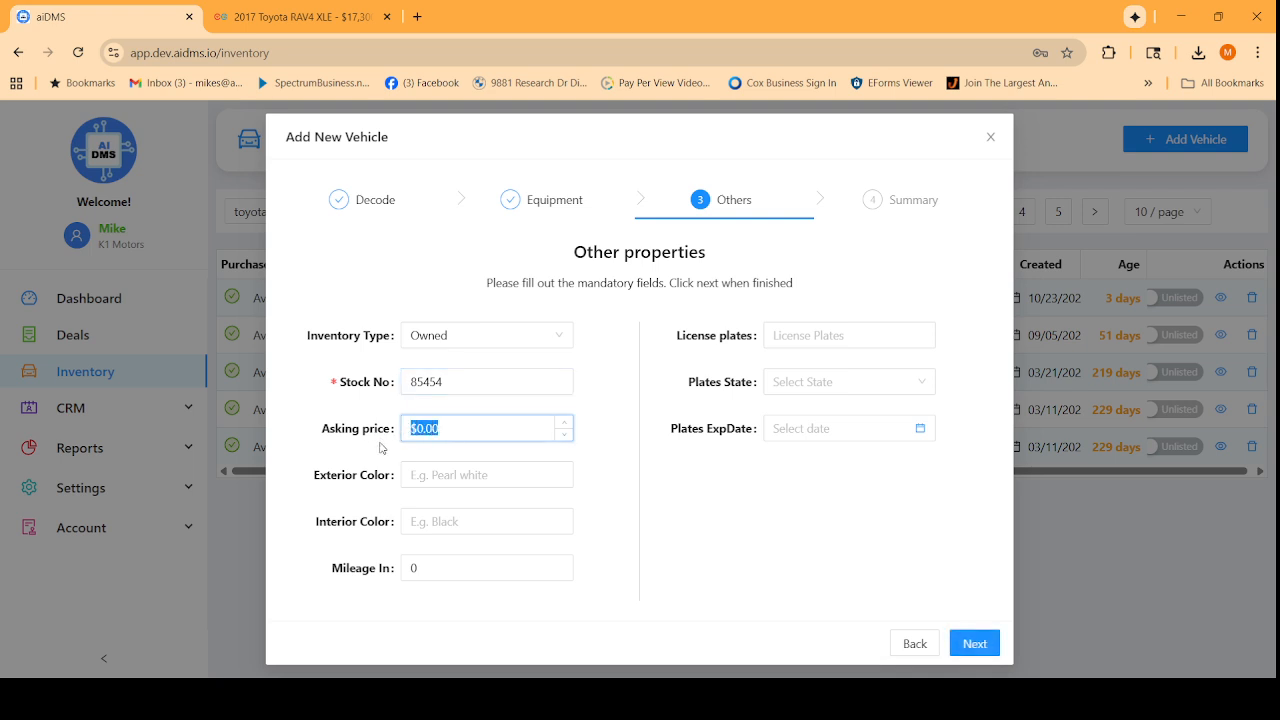
{"action": "type", "text": "17,"}
{"action": "type", "text": "000"}
{"action": "key", "text": "Tab"}
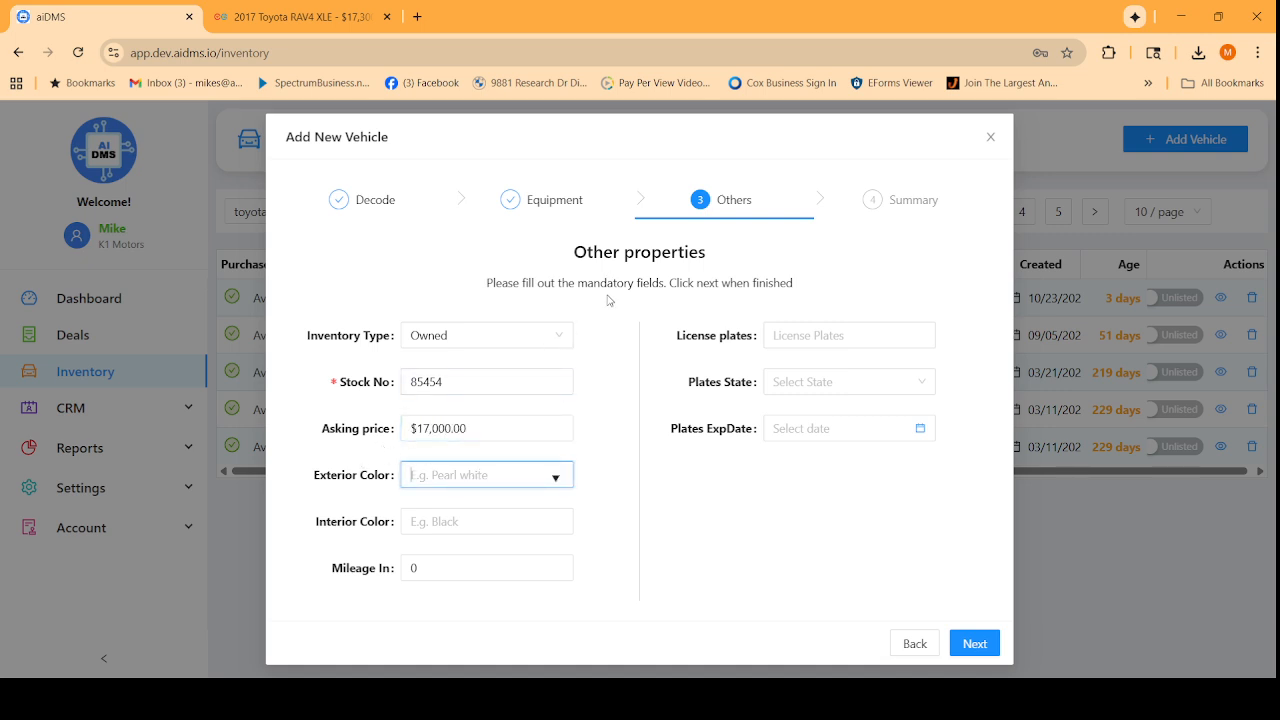
{"action": "type", "text": "Black"}
{"action": "key", "text": "Tab"}
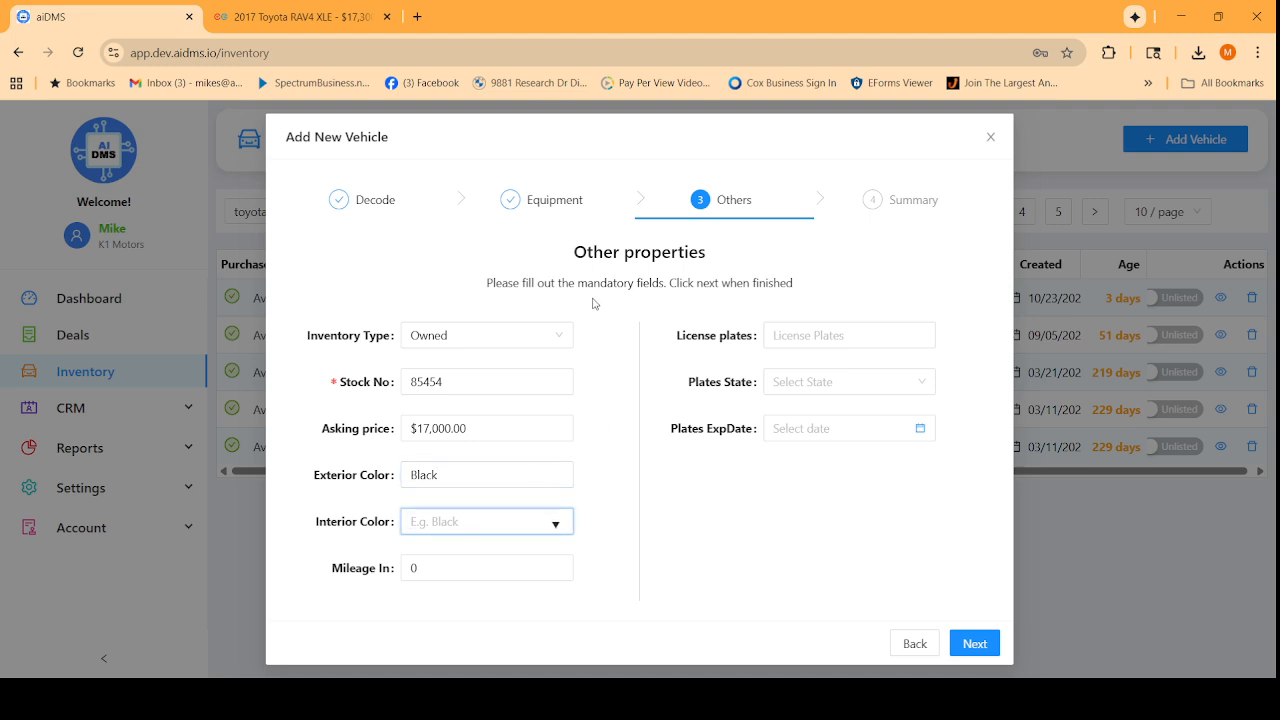
{"action": "type", "text": "Black"}
{"action": "key", "text": "Tab"}
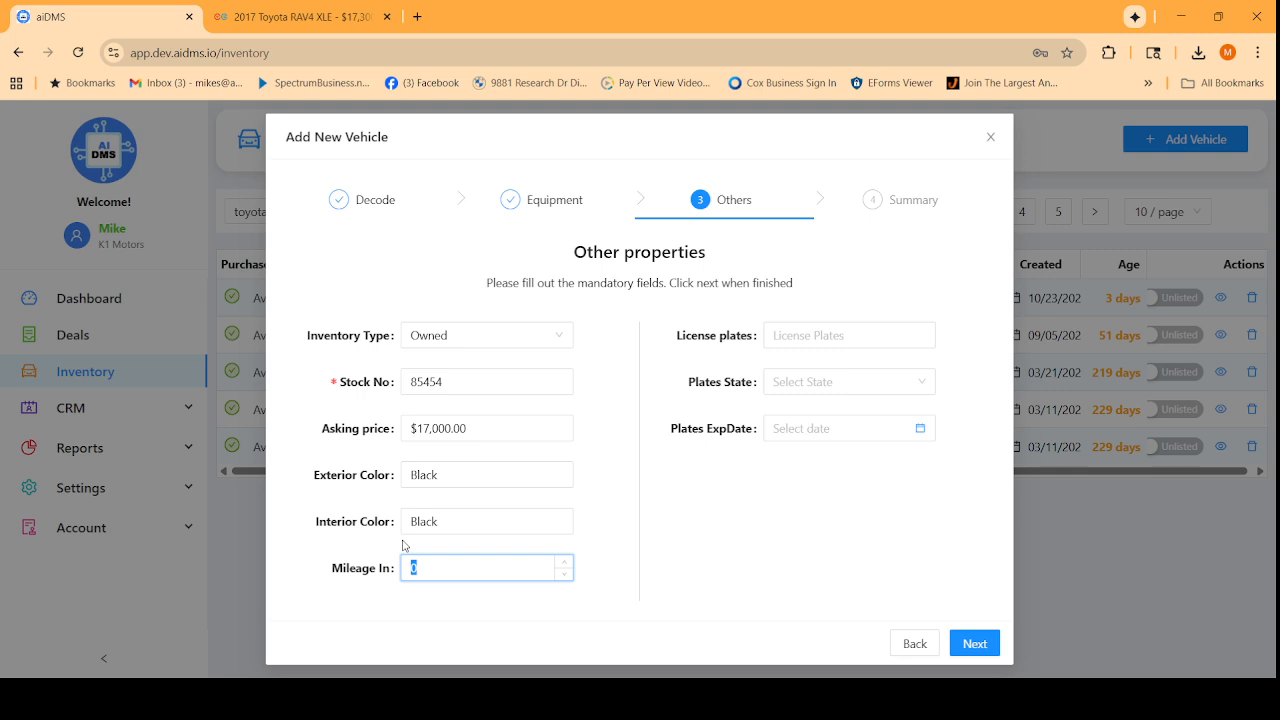
{"action": "type", "text": "125000"}
Continue past the summary and finish adding the RAV4 to inventory.
{"action": "left_click", "coordinate": [955, 641]}
{"action": "scroll", "coordinate": [777, 419], "scroll_direction": "down", "scroll_amount": 1}
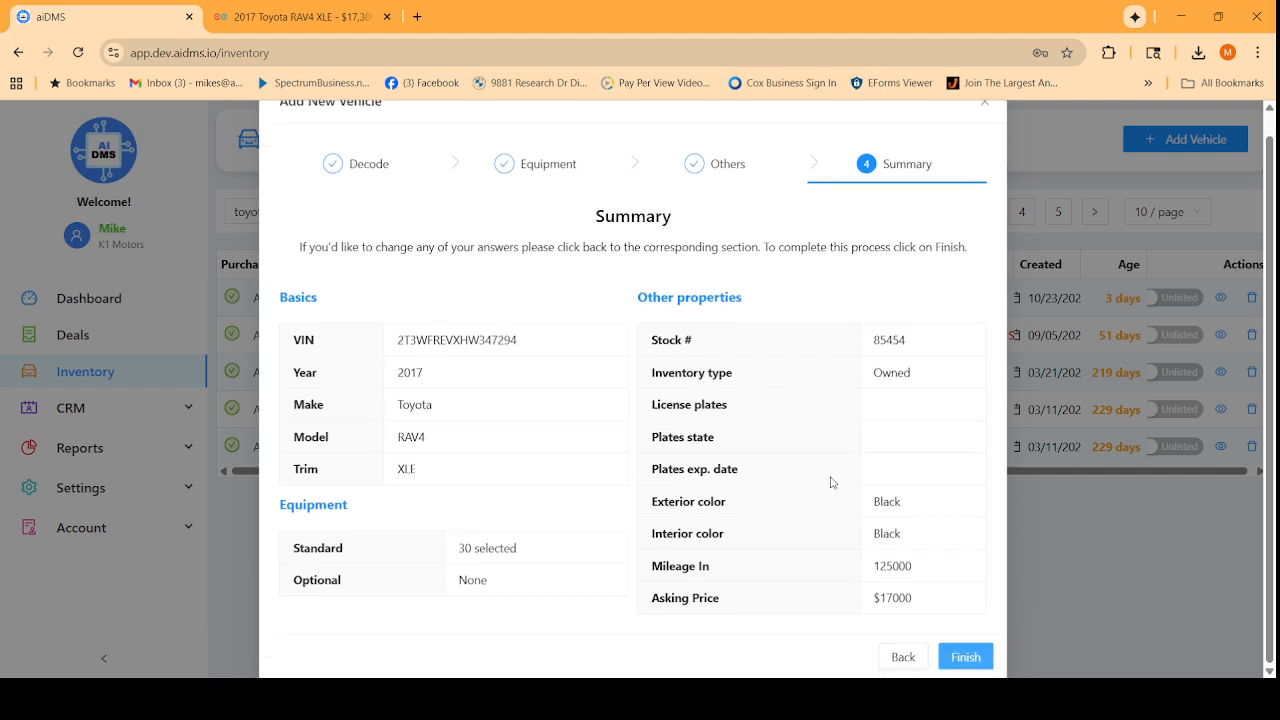
{"action": "left_click", "coordinate": [962, 655]}
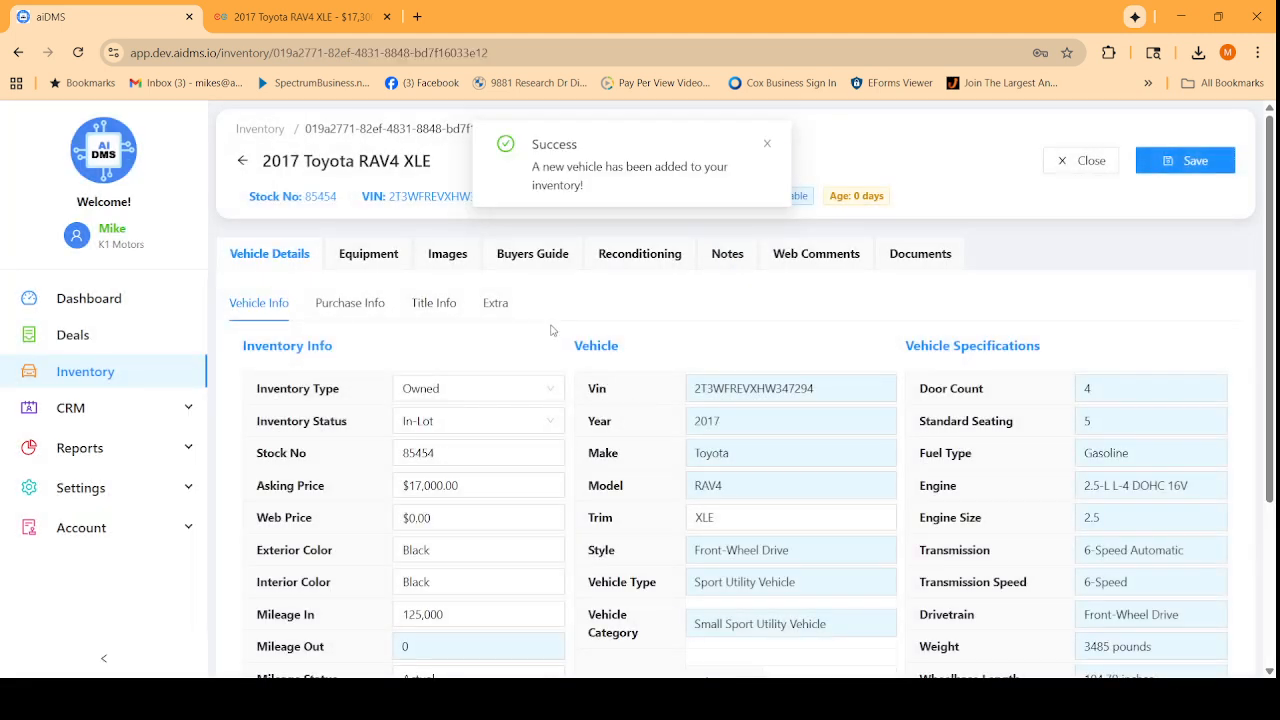
Dismiss the success notice and save the new RAV4 record from its details page.
{"action": "left_click", "coordinate": [770, 142]}
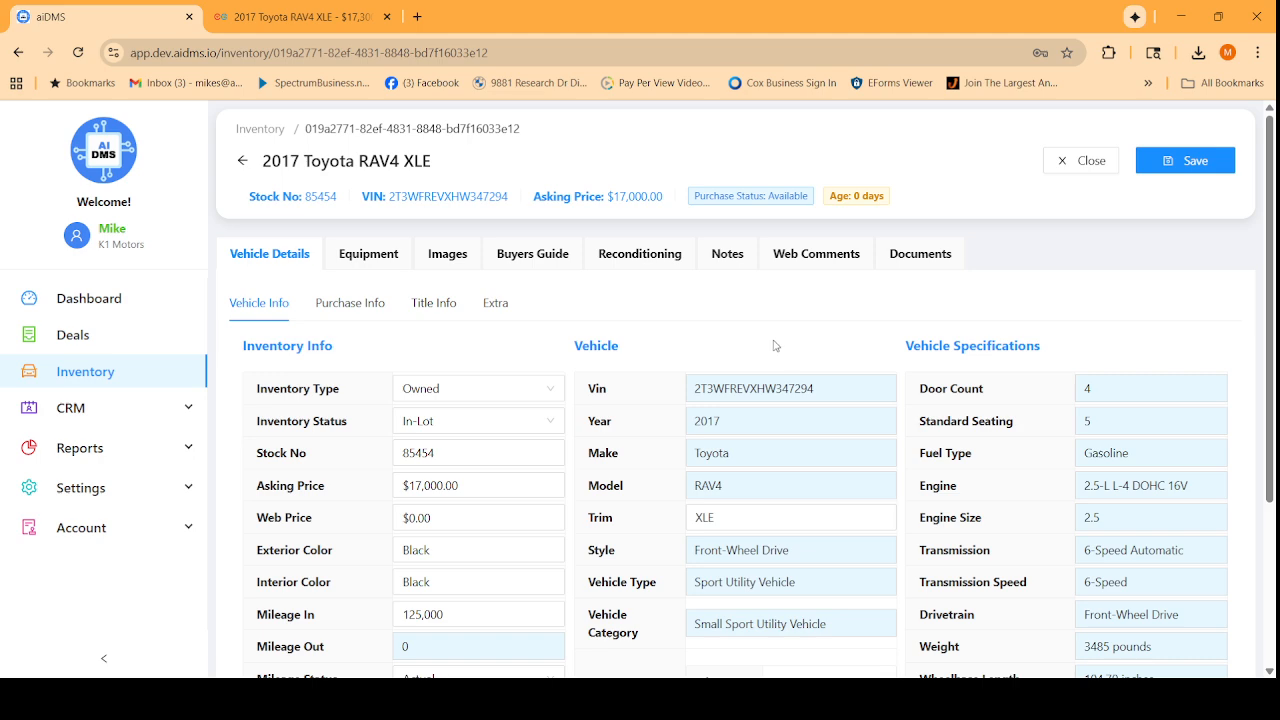
{"action": "scroll", "coordinate": [685, 312], "scroll_direction": "down", "scroll_amount": 2}
{"action": "scroll", "coordinate": [658, 368], "scroll_direction": "up", "scroll_amount": 2}
{"action": "left_click", "coordinate": [1212, 160]}
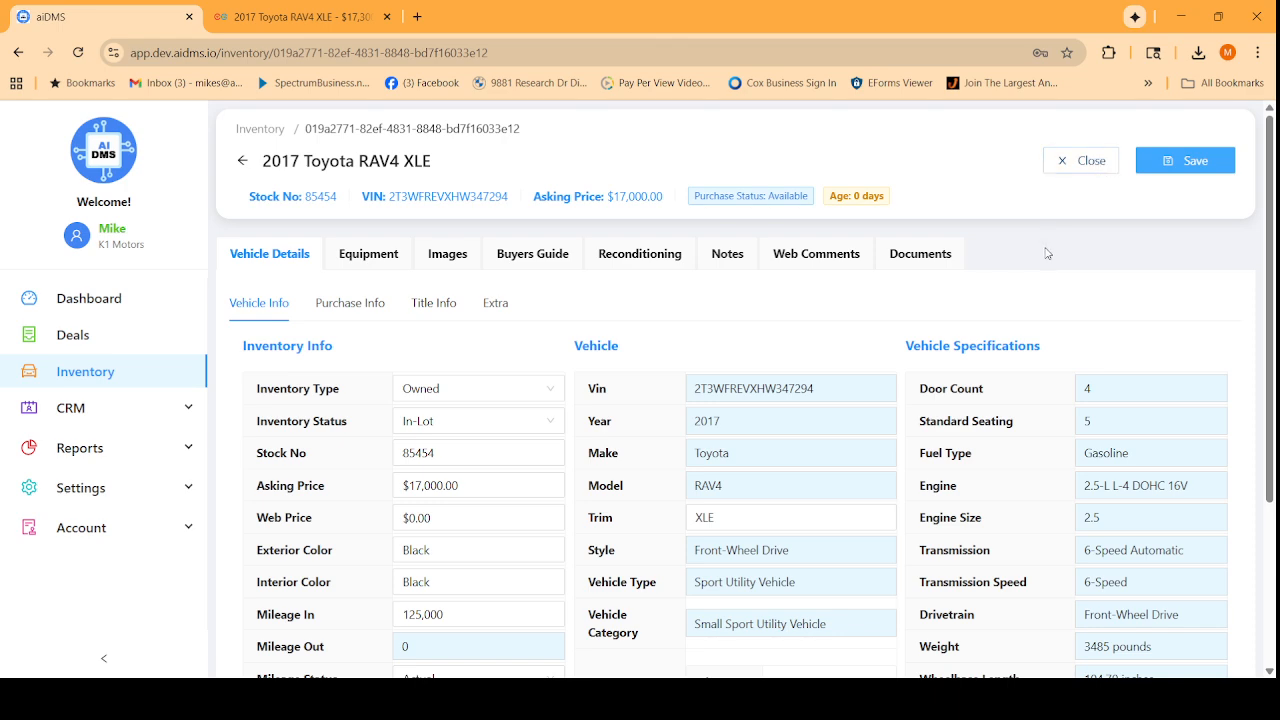
Review the saved details and go to the vehicle's Purchase Info.
{"action": "scroll", "coordinate": [1032, 254], "scroll_direction": "down", "scroll_amount": 3}
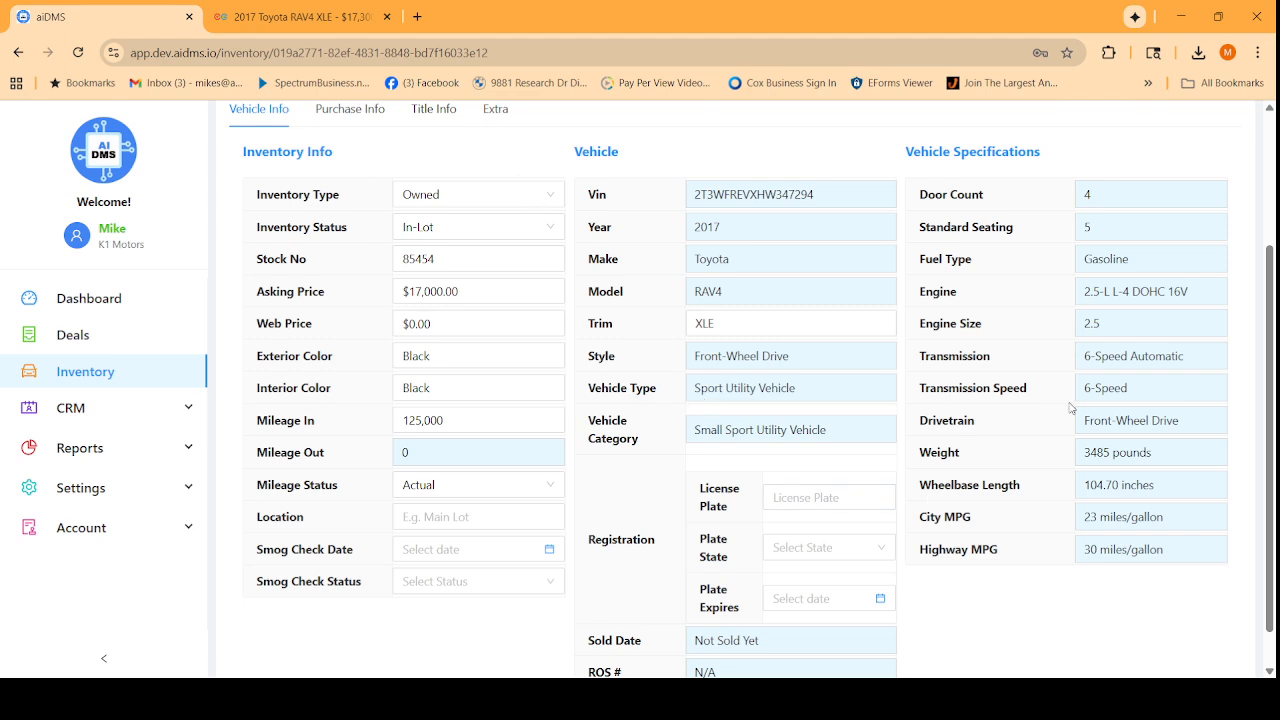
{"action": "scroll", "coordinate": [430, 405], "scroll_direction": "up", "scroll_amount": 3}
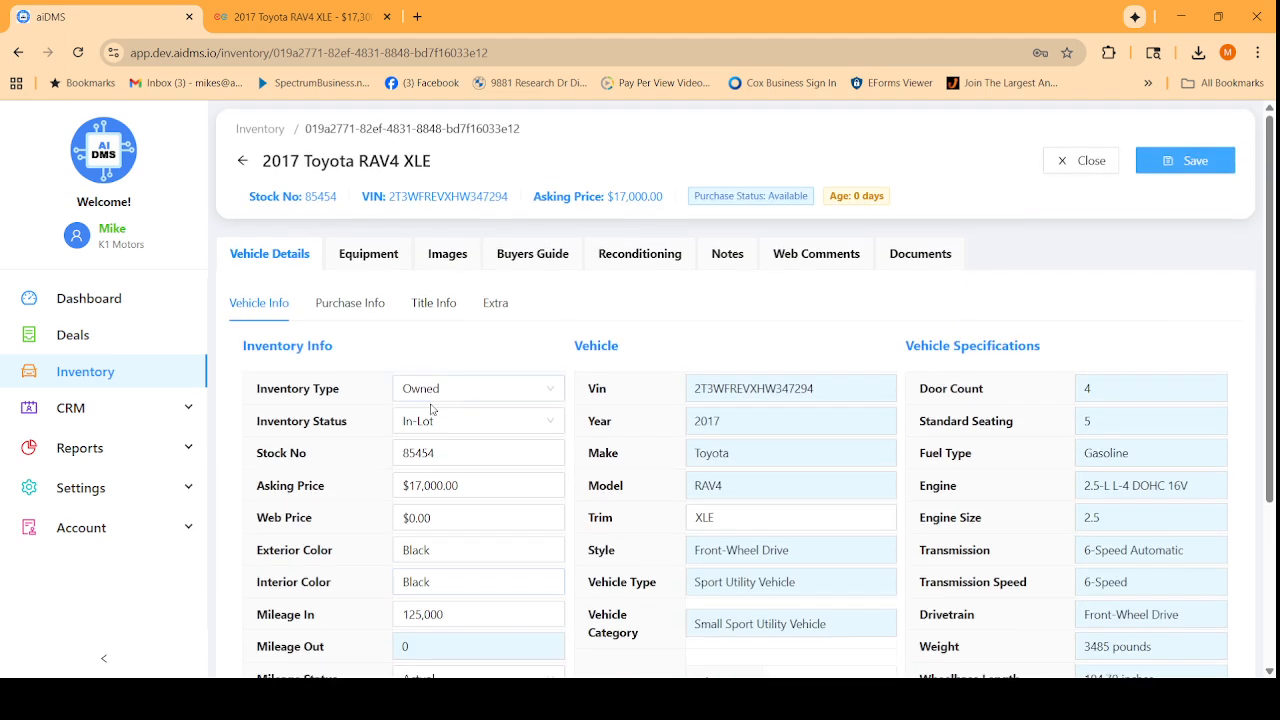
{"action": "left_click", "coordinate": [379, 311]}
Record an Auction purchase from source 'Cade' at $145,000 and save it.
{"action": "left_click", "coordinate": [414, 404]}
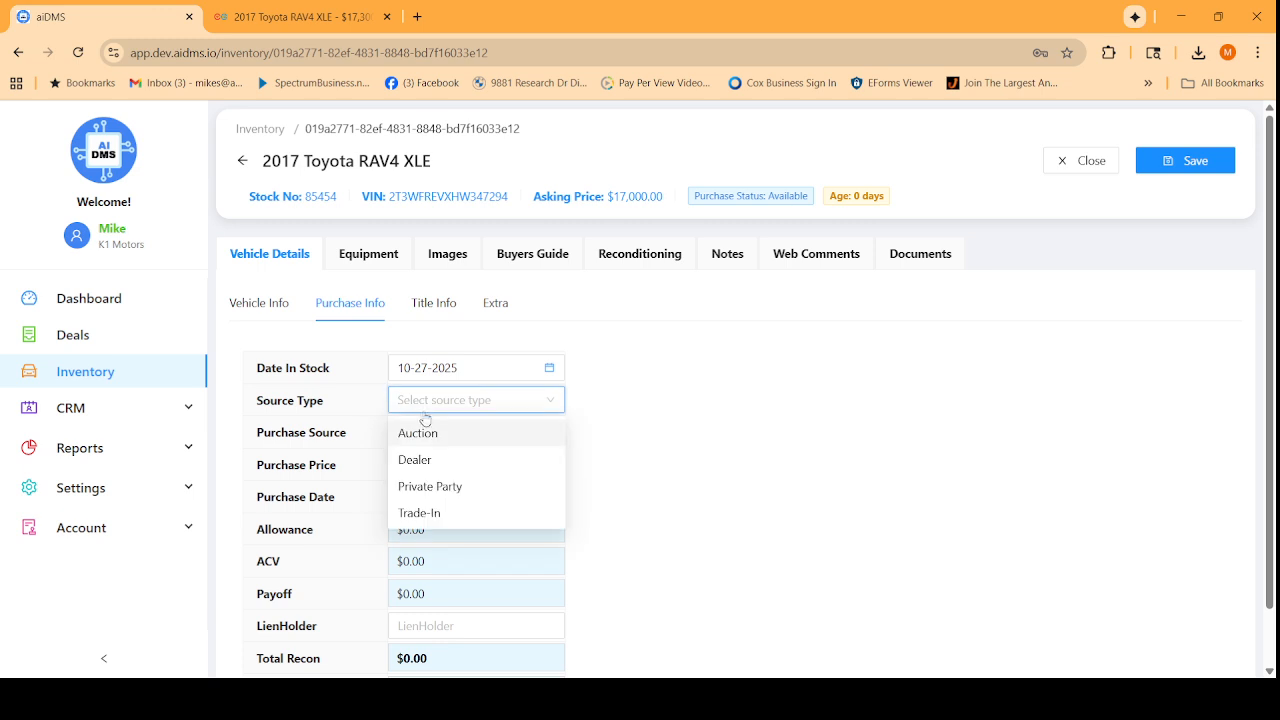
{"action": "left_click", "coordinate": [418, 431]}
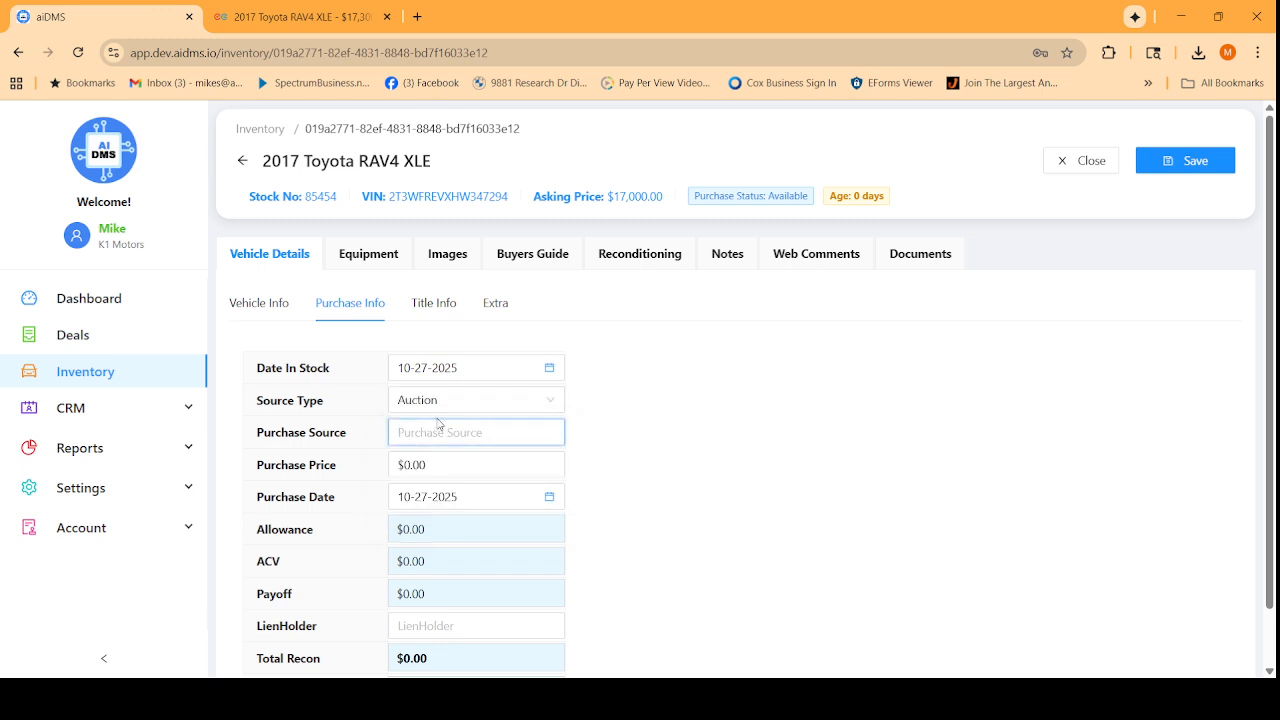
{"action": "type", "text": "Cade"}
{"action": "key", "text": "Tab"}
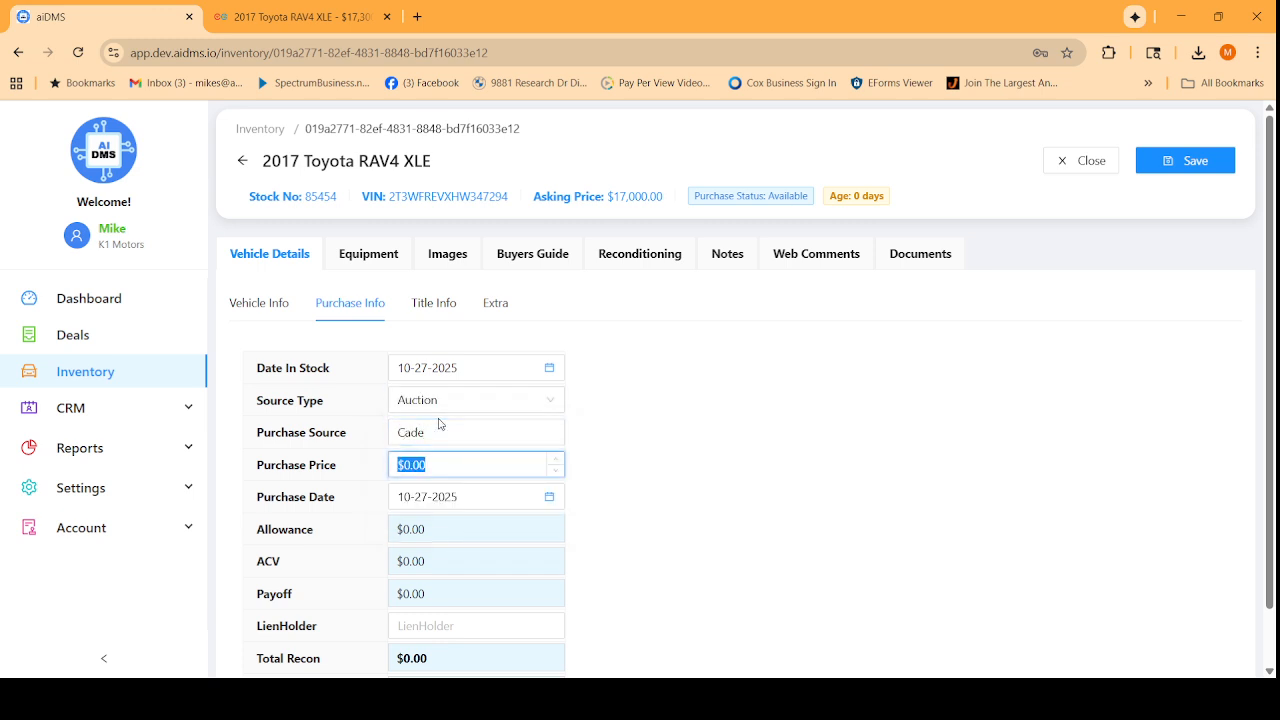
{"action": "type", "text": "145,000"}
{"action": "left_click", "coordinate": [763, 465]}
{"action": "left_click", "coordinate": [1168, 163]}
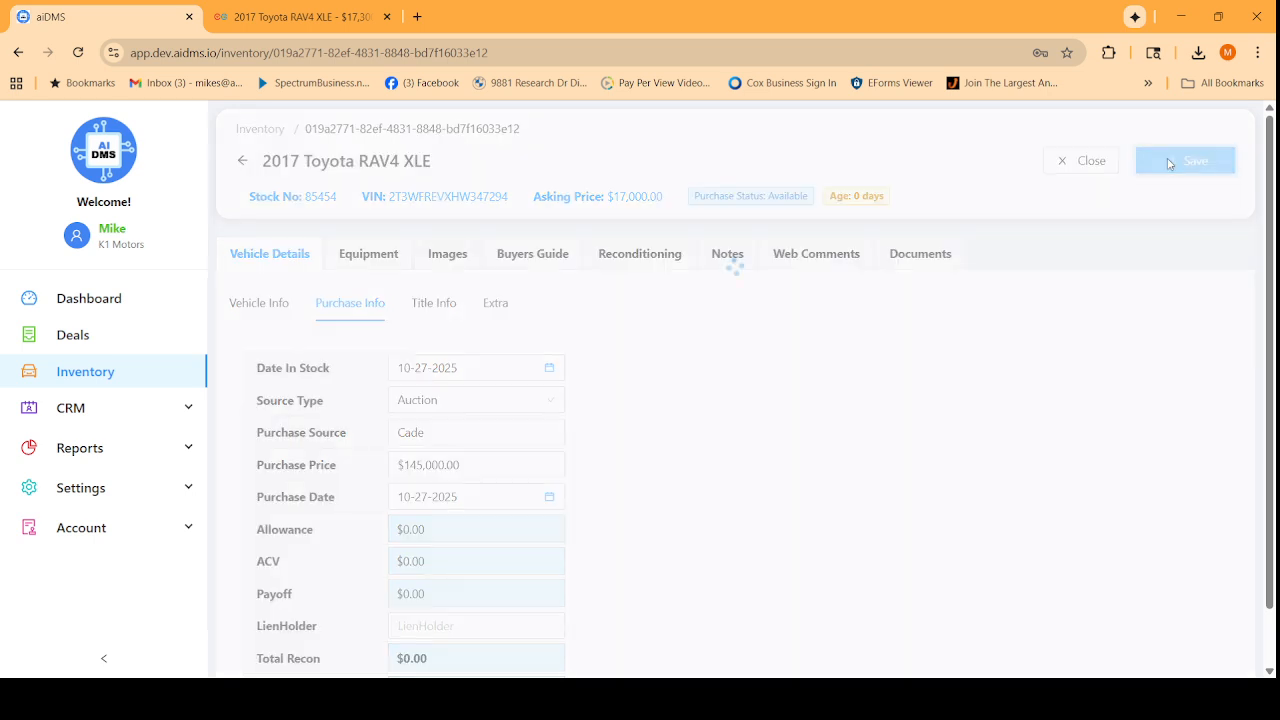
{"action": "left_click", "coordinate": [434, 305]}
Review the RAV4's equipment, then drag the front three-quarter photo into first image position.
{"action": "left_click", "coordinate": [362, 254]}
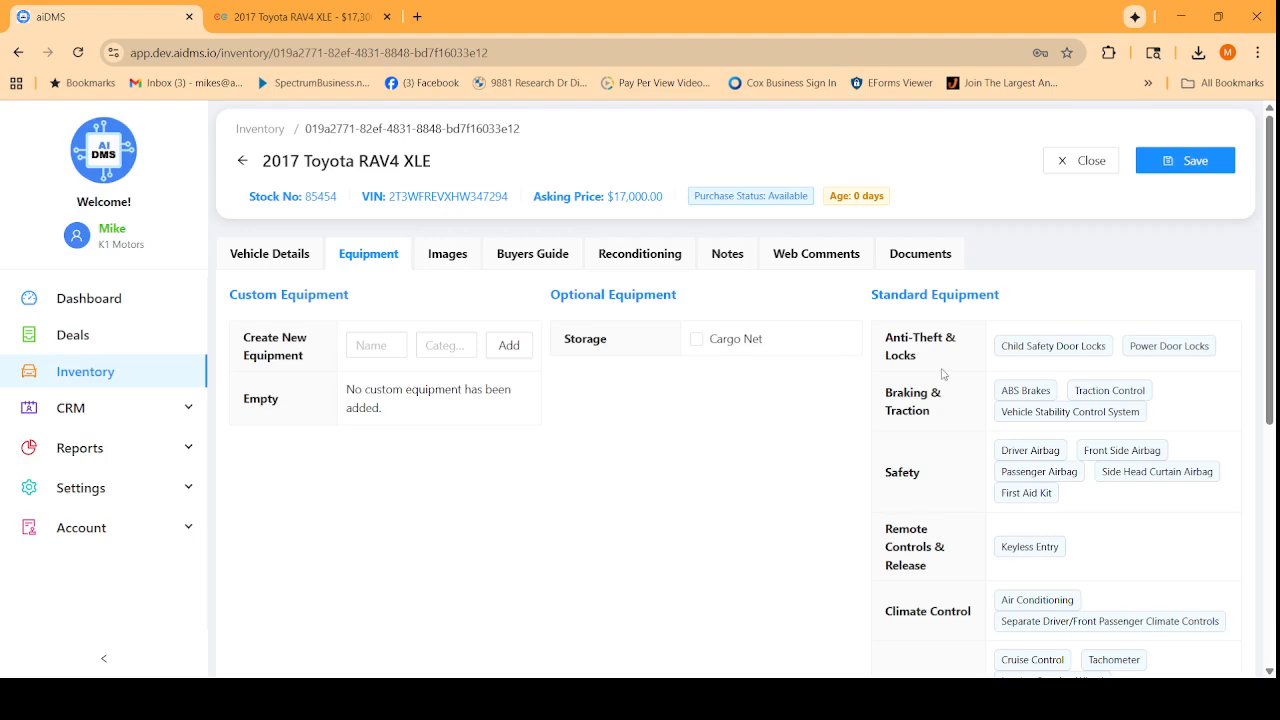
{"action": "scroll", "coordinate": [1000, 380], "scroll_direction": "down", "scroll_amount": 2}
{"action": "scroll", "coordinate": [1100, 550], "scroll_direction": "down", "scroll_amount": 2}
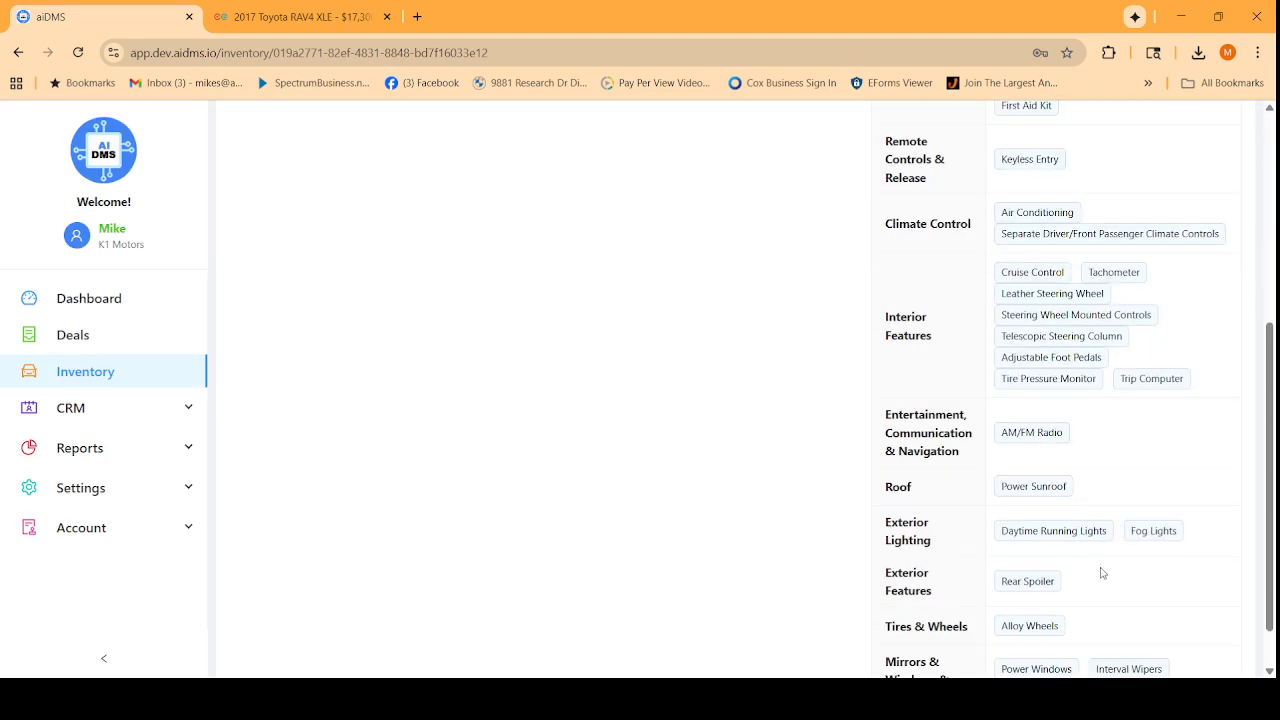
{"action": "scroll", "coordinate": [1102, 573], "scroll_direction": "up", "scroll_amount": 4}
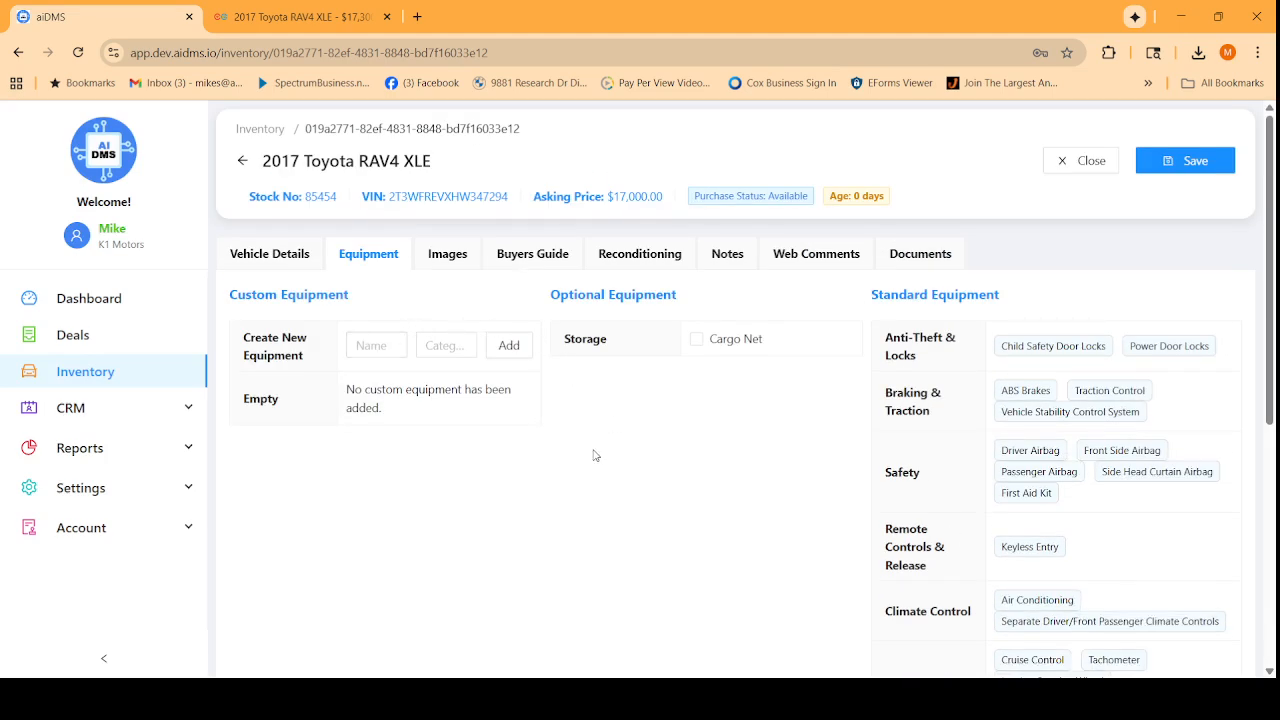
{"action": "left_click", "coordinate": [447, 253]}
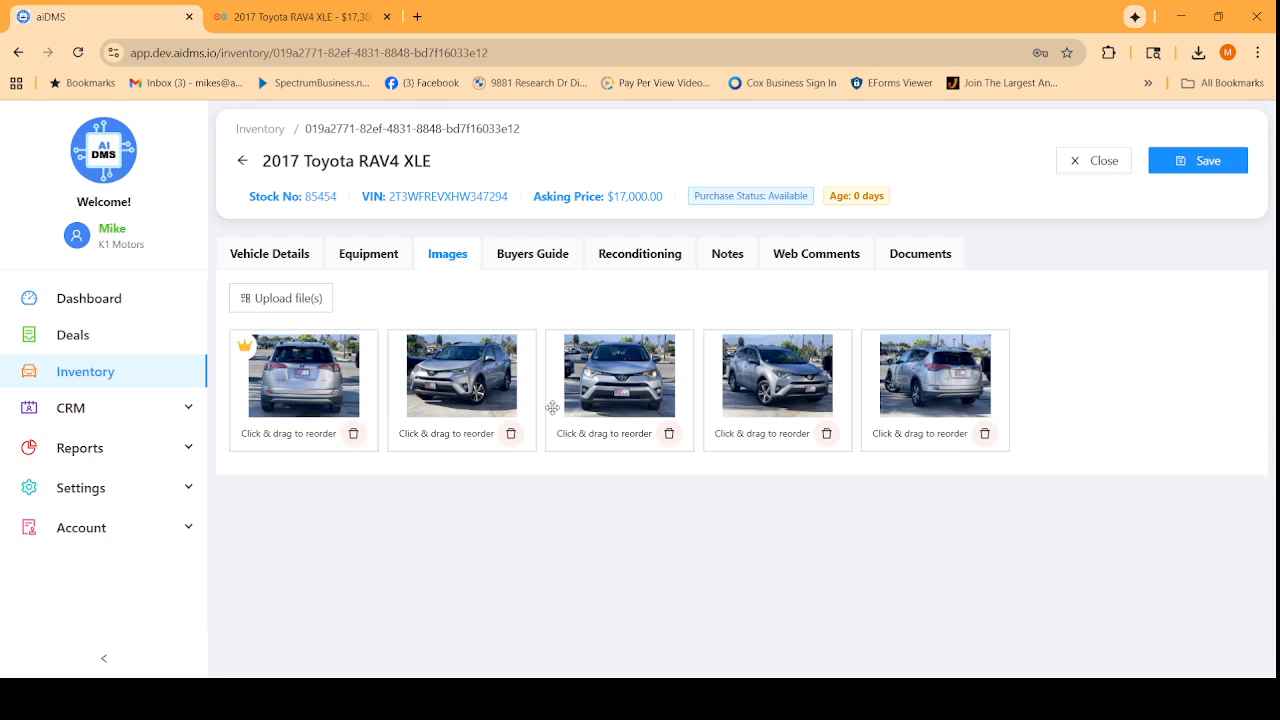
{"action": "left_click_drag", "start_coordinate": [449, 390], "coordinate": [320, 398]}
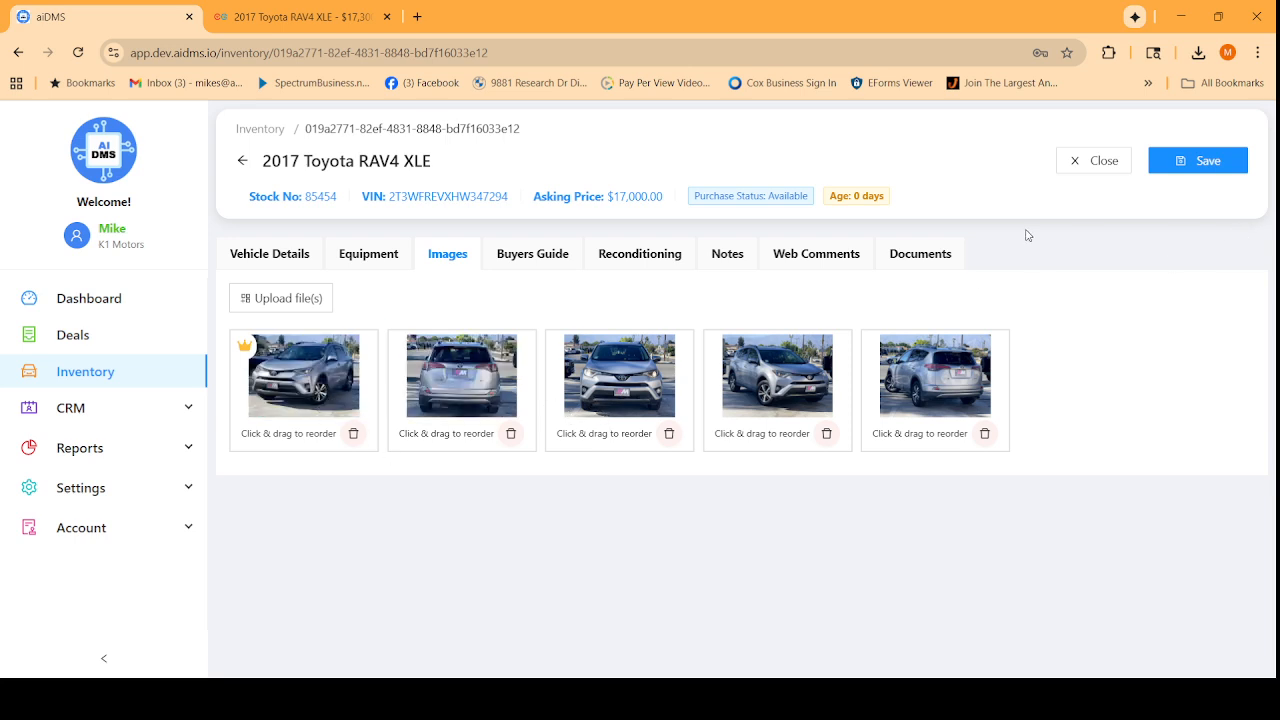
Apply the 'Plan: As-Is Plan' buyers guide template with Optional Service Contract set to Yes.
{"action": "left_click", "coordinate": [509, 258]}
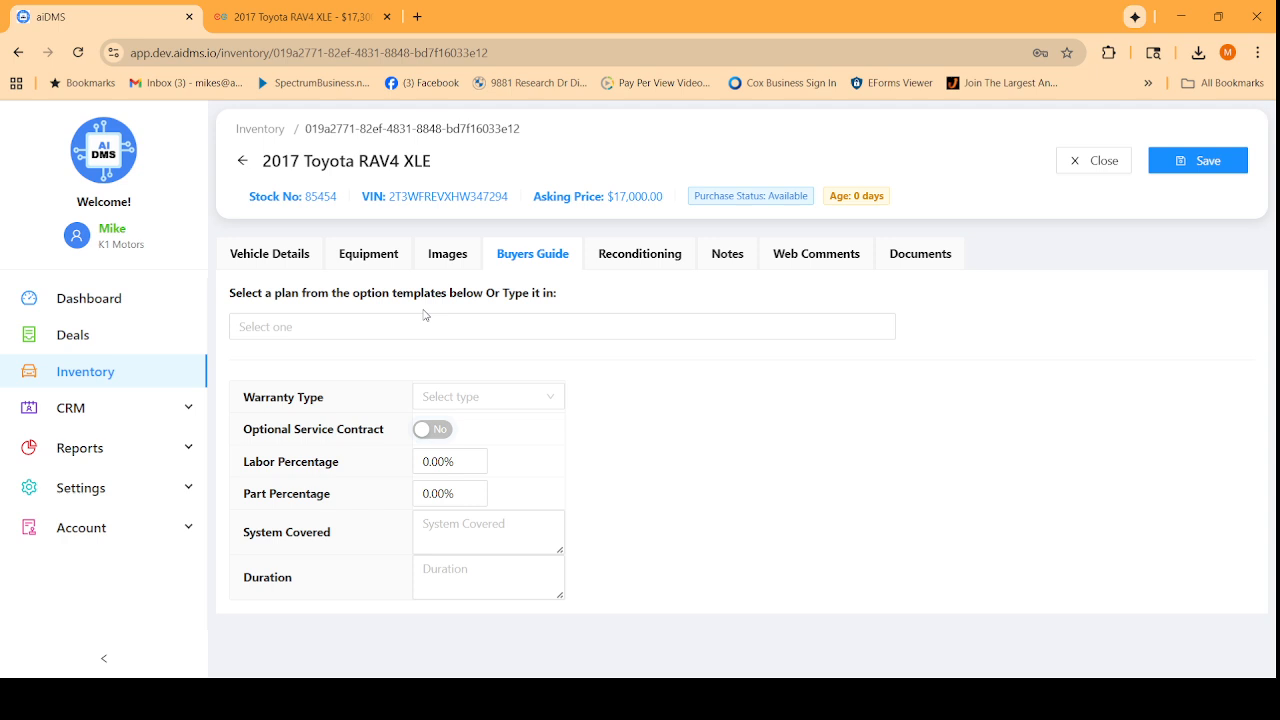
{"action": "left_click", "coordinate": [424, 318]}
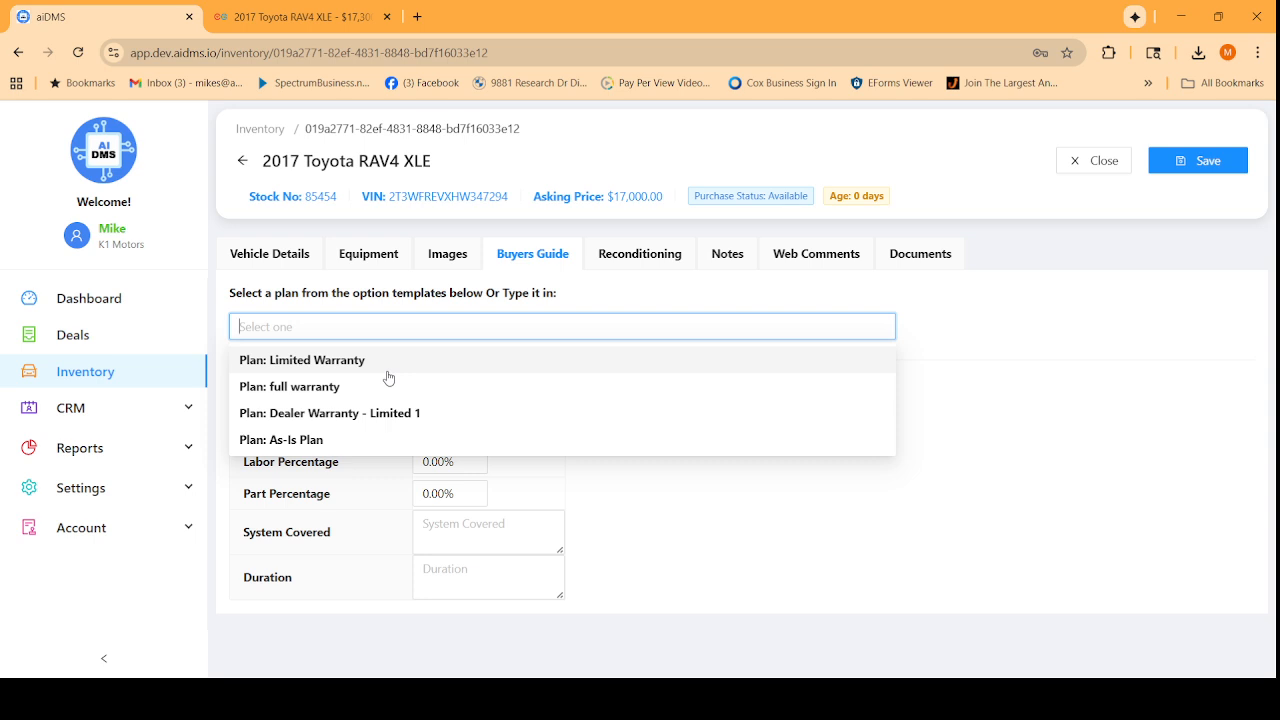
{"action": "left_click", "coordinate": [295, 439]}
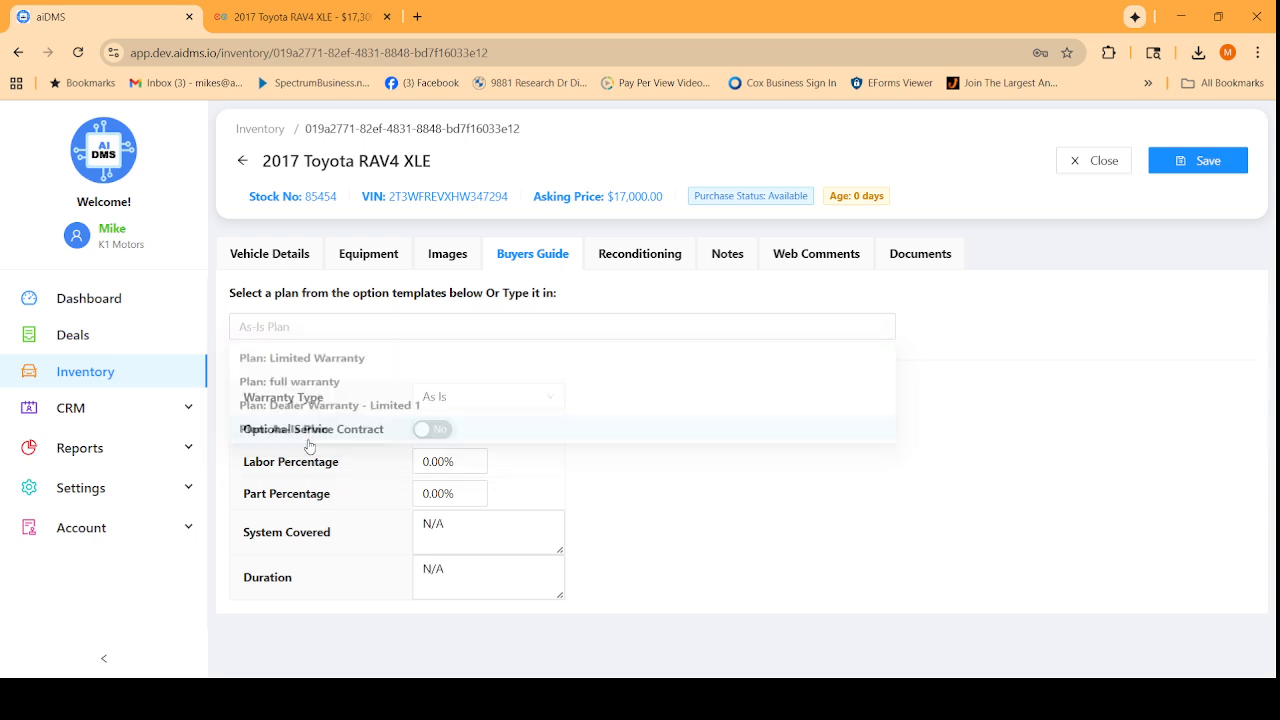
{"action": "left_click", "coordinate": [443, 429]}
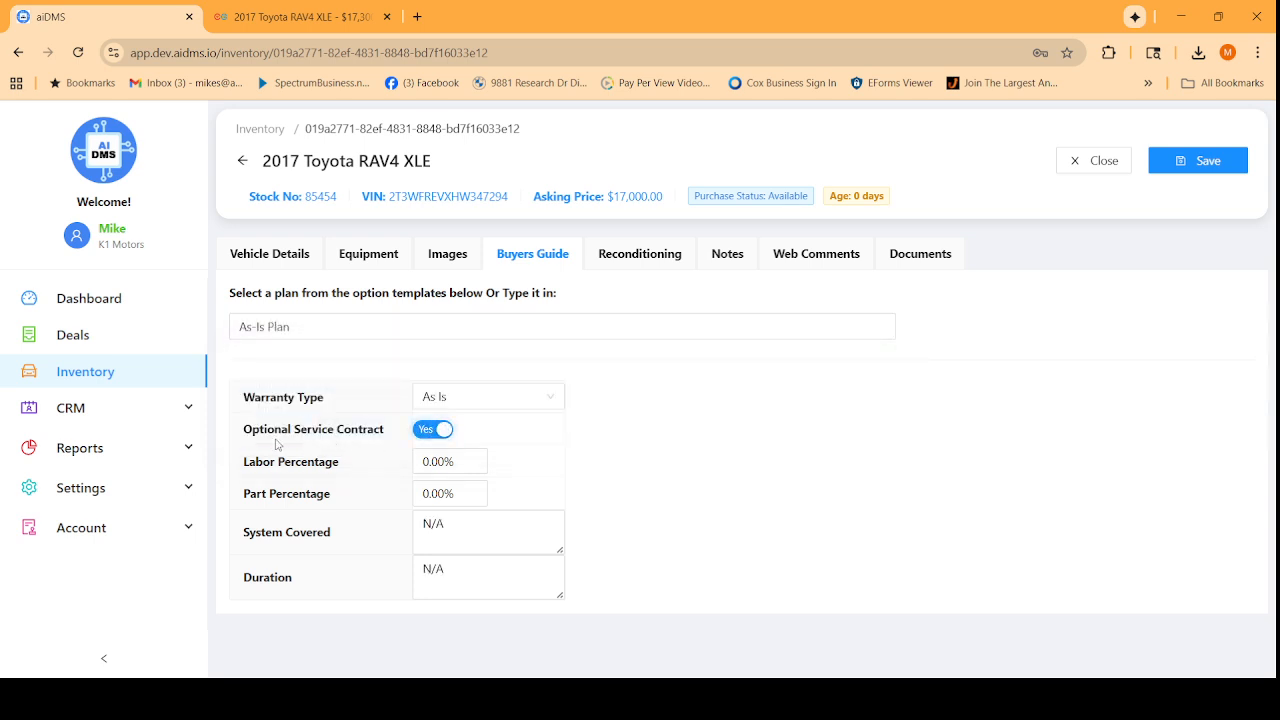
{"action": "left_click", "coordinate": [661, 271]}
Save a recon item: vendor Hane - Windler, dated 10/14/2025, 'oil change', cost 57.
{"action": "left_click", "coordinate": [305, 318]}
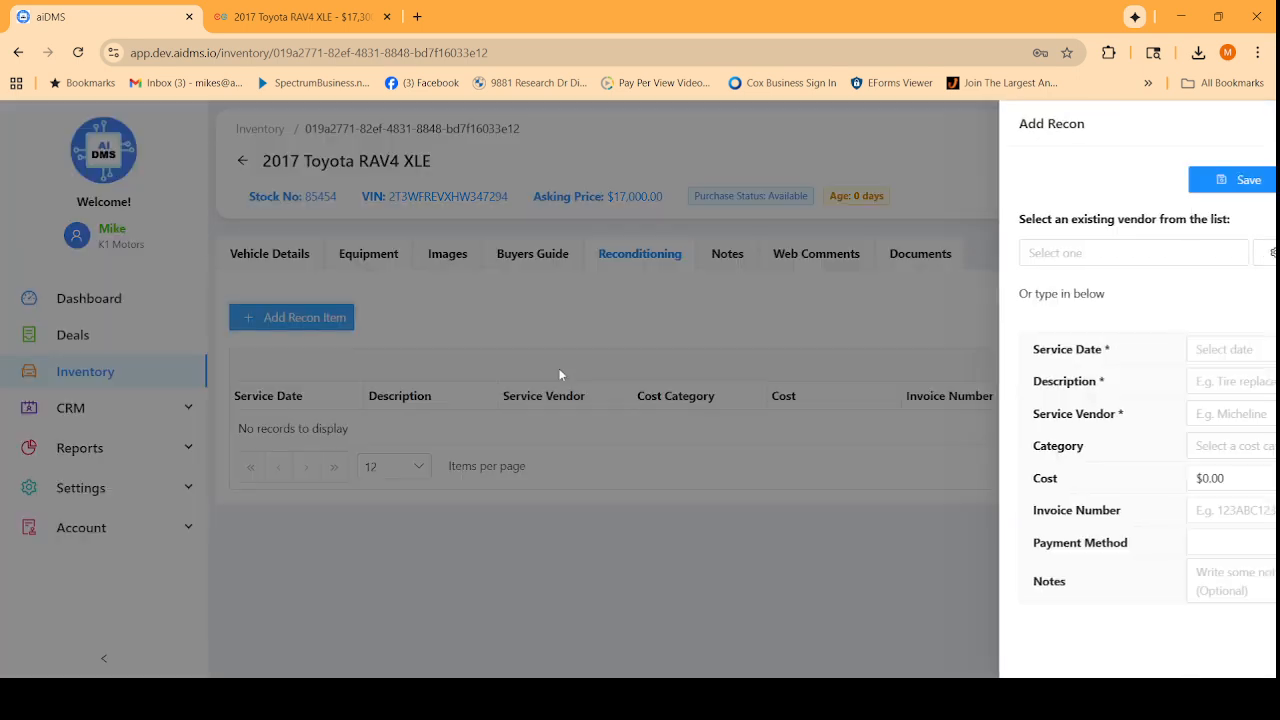
{"action": "left_click", "coordinate": [938, 253]}
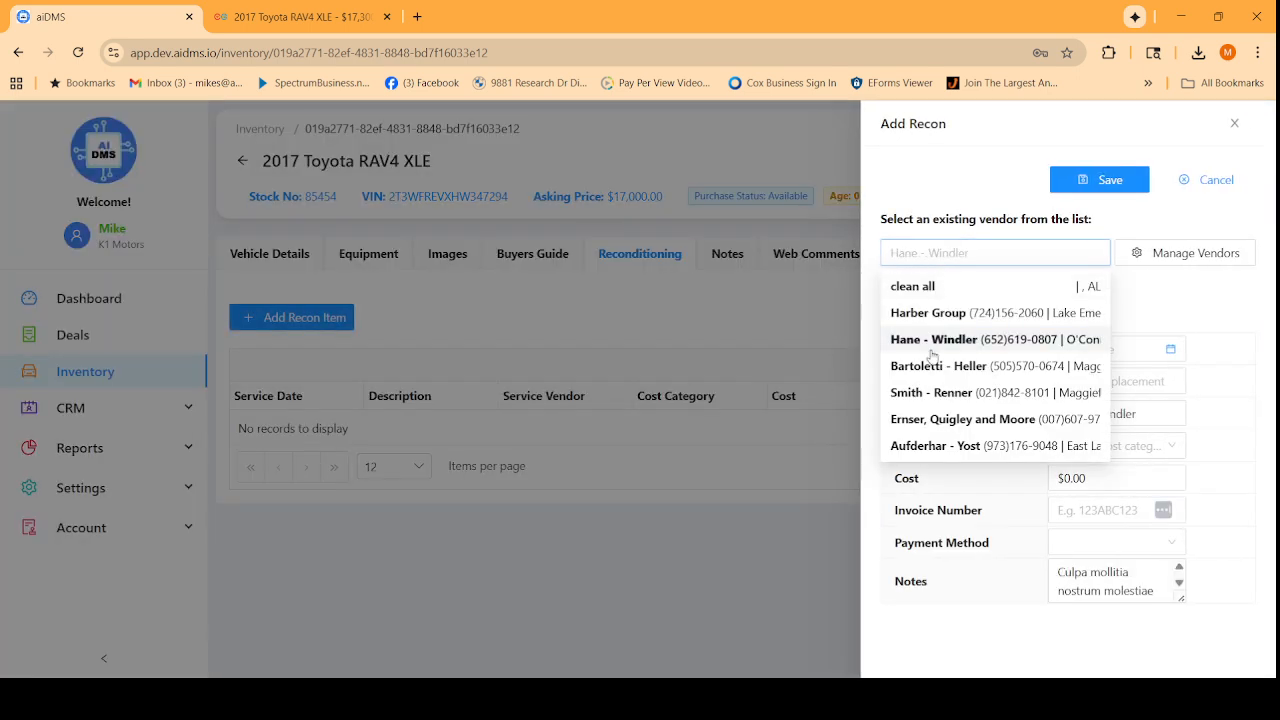
{"action": "left_click", "coordinate": [931, 341]}
{"action": "left_click", "coordinate": [1068, 349]}
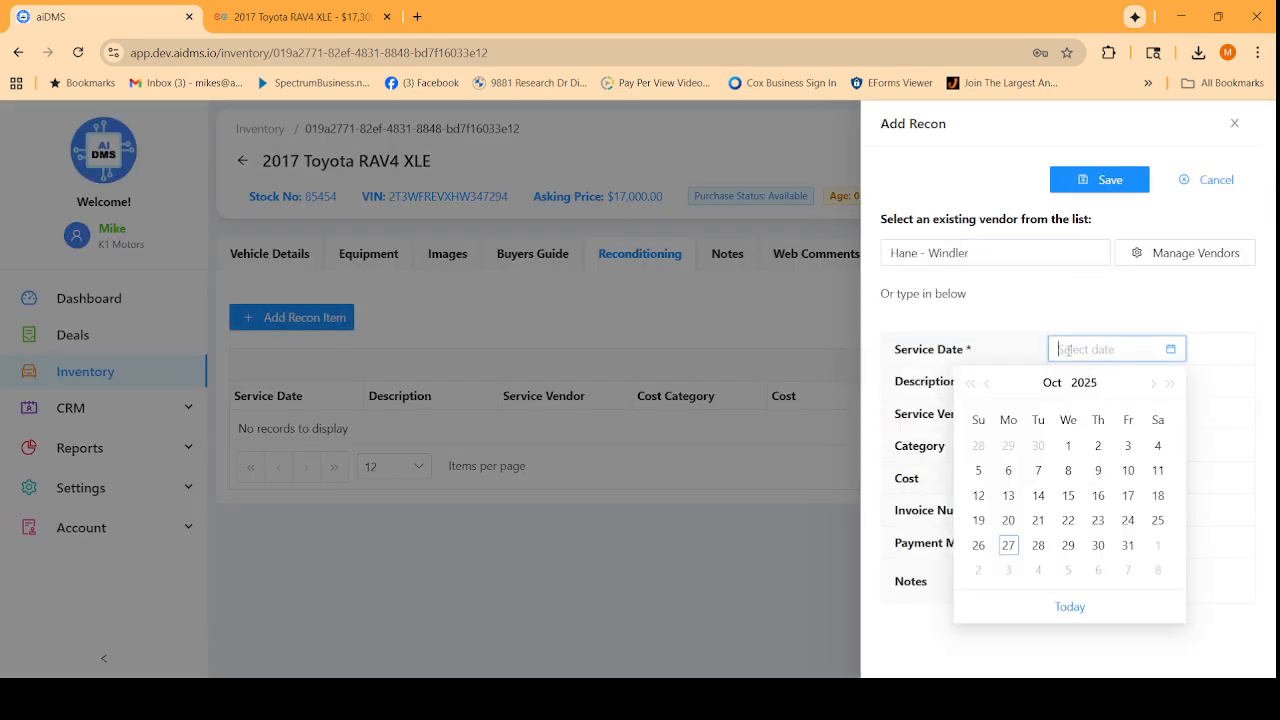
{"action": "left_click", "coordinate": [1040, 496]}
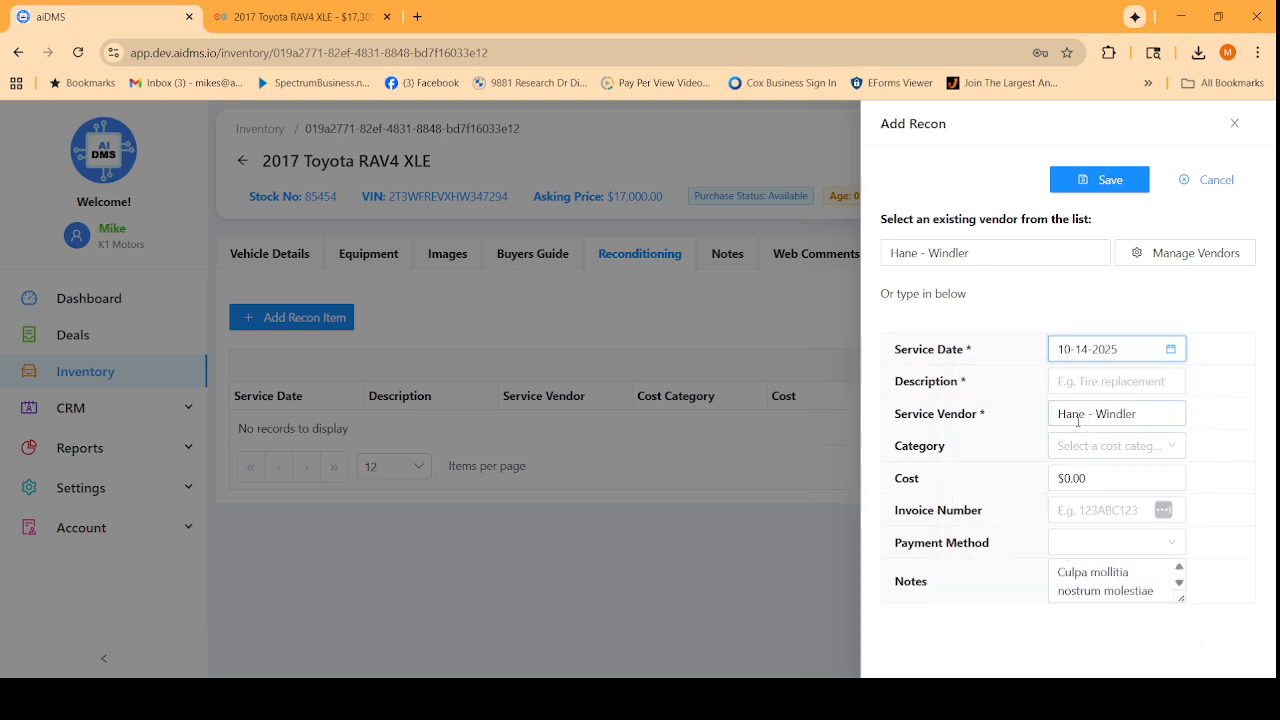
{"action": "left_click", "coordinate": [1072, 386]}
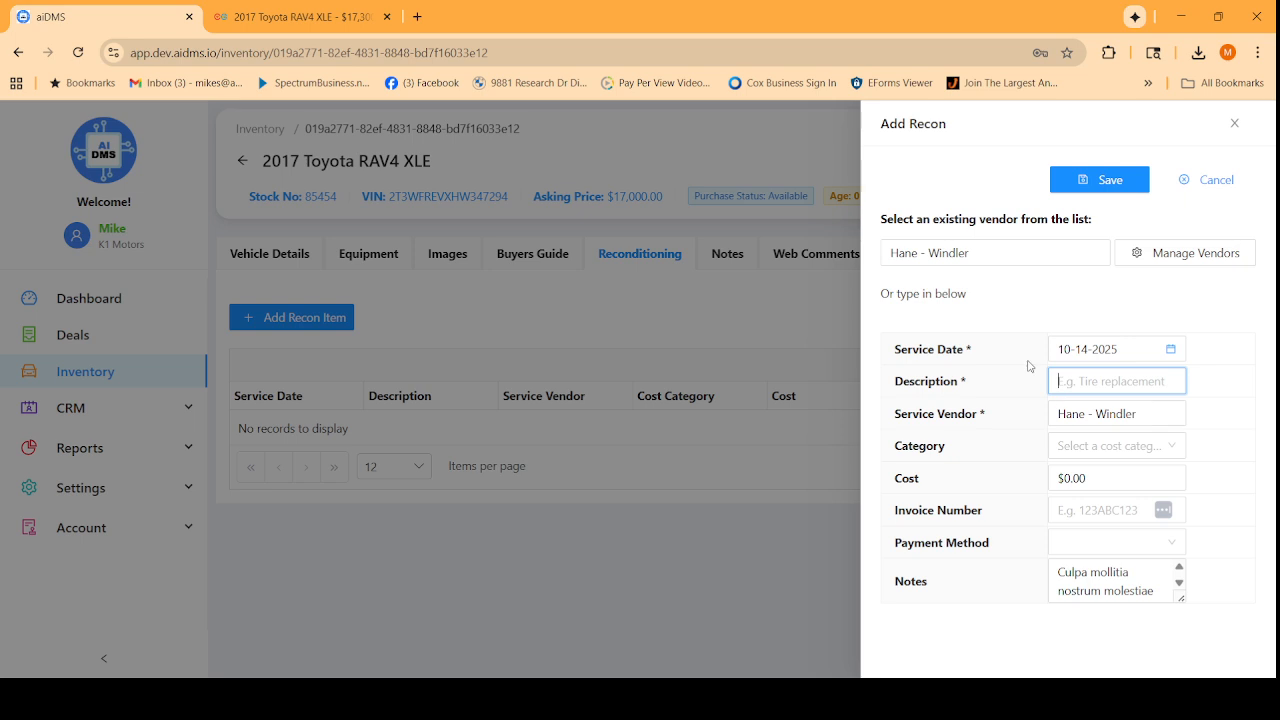
{"action": "type", "text": "oil change"}
{"action": "key", "text": "Tab"}
{"action": "key", "text": "Tab"}
{"action": "key", "text": "Tab"}
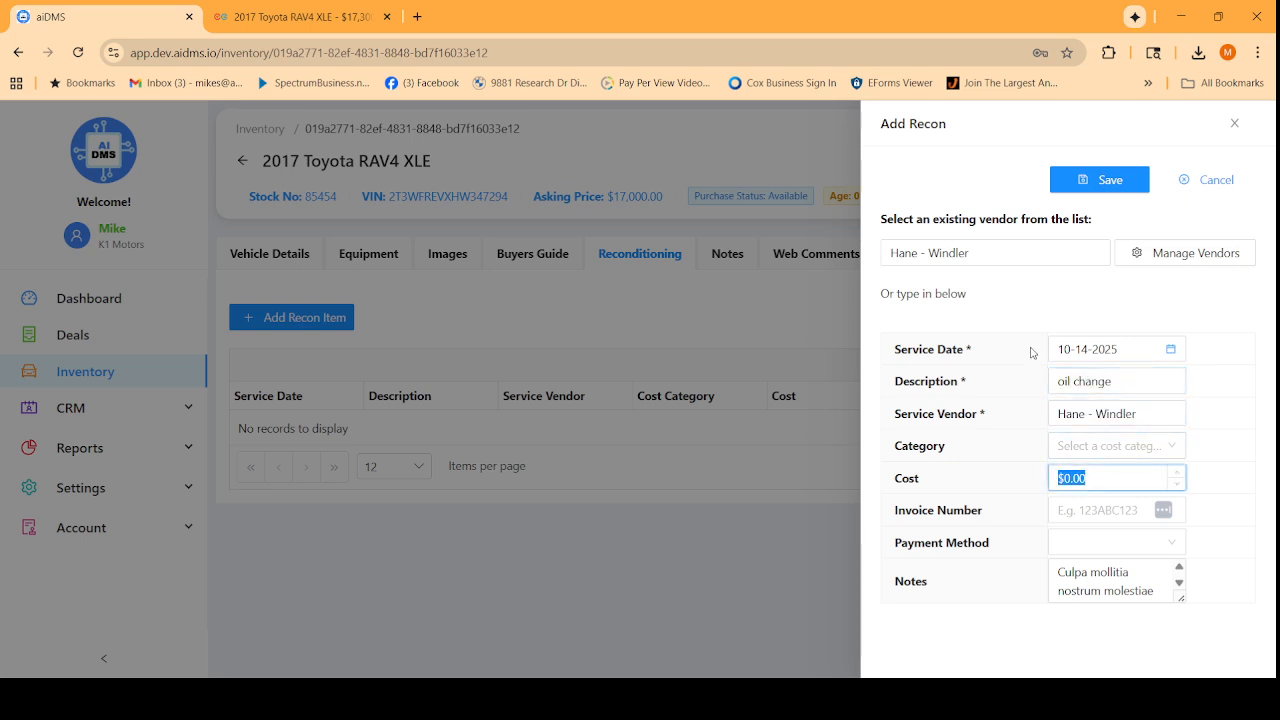
{"action": "type", "text": "57"}
{"action": "left_click", "coordinate": [1105, 180]}
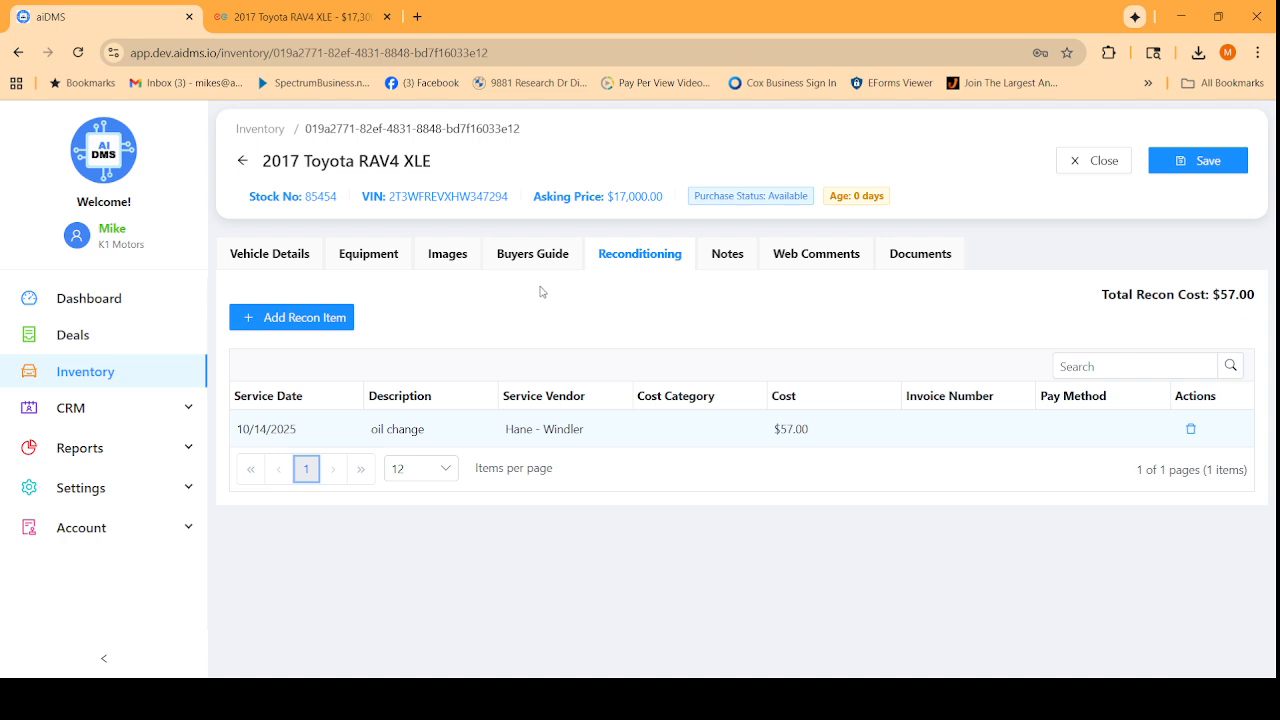
{"action": "left_click", "coordinate": [786, 256]}
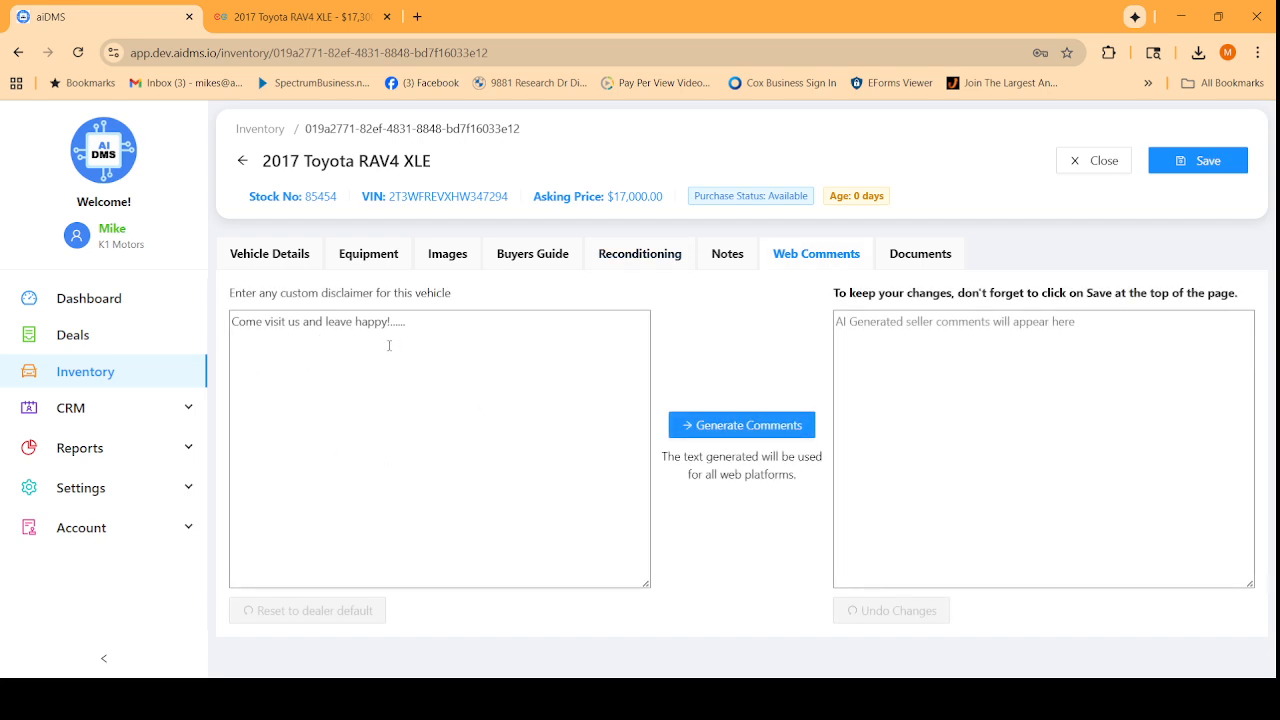
Generate AI seller comments for the RAV4, then save the record from Vehicle Details.
{"action": "left_click", "coordinate": [724, 427]}
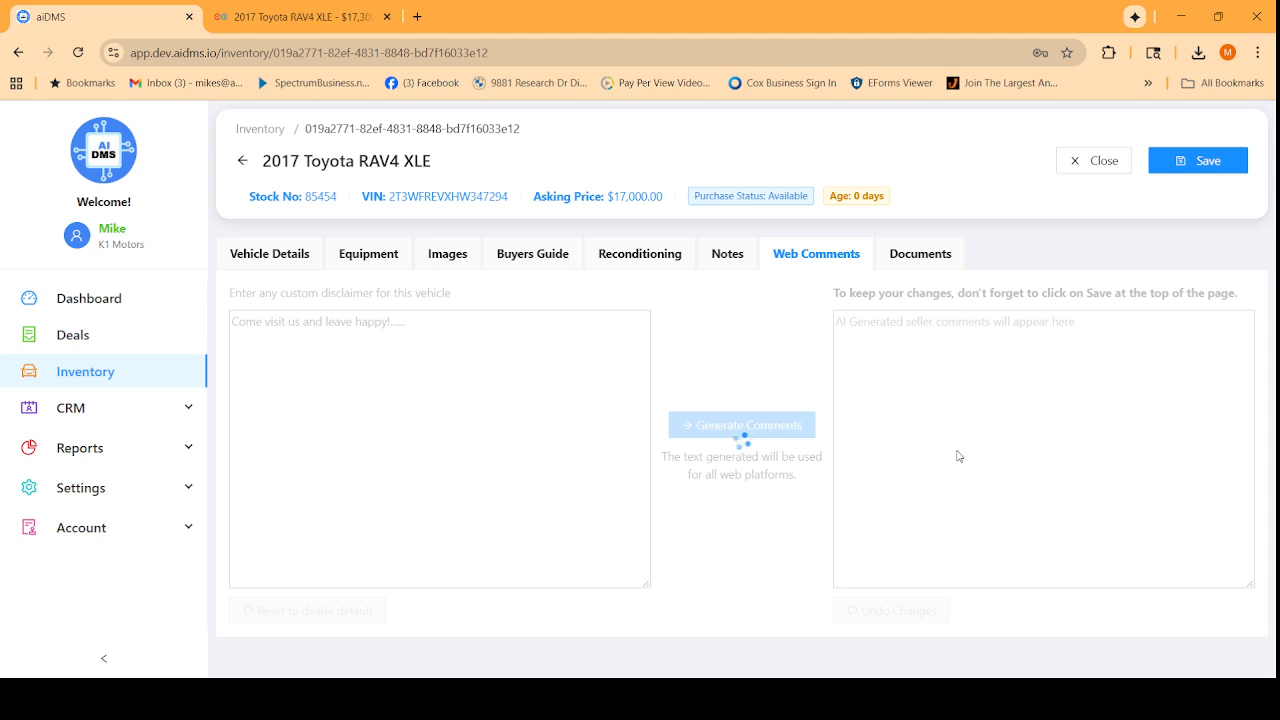
{"action": "scroll", "coordinate": [962, 446], "scroll_direction": "down", "scroll_amount": 10}
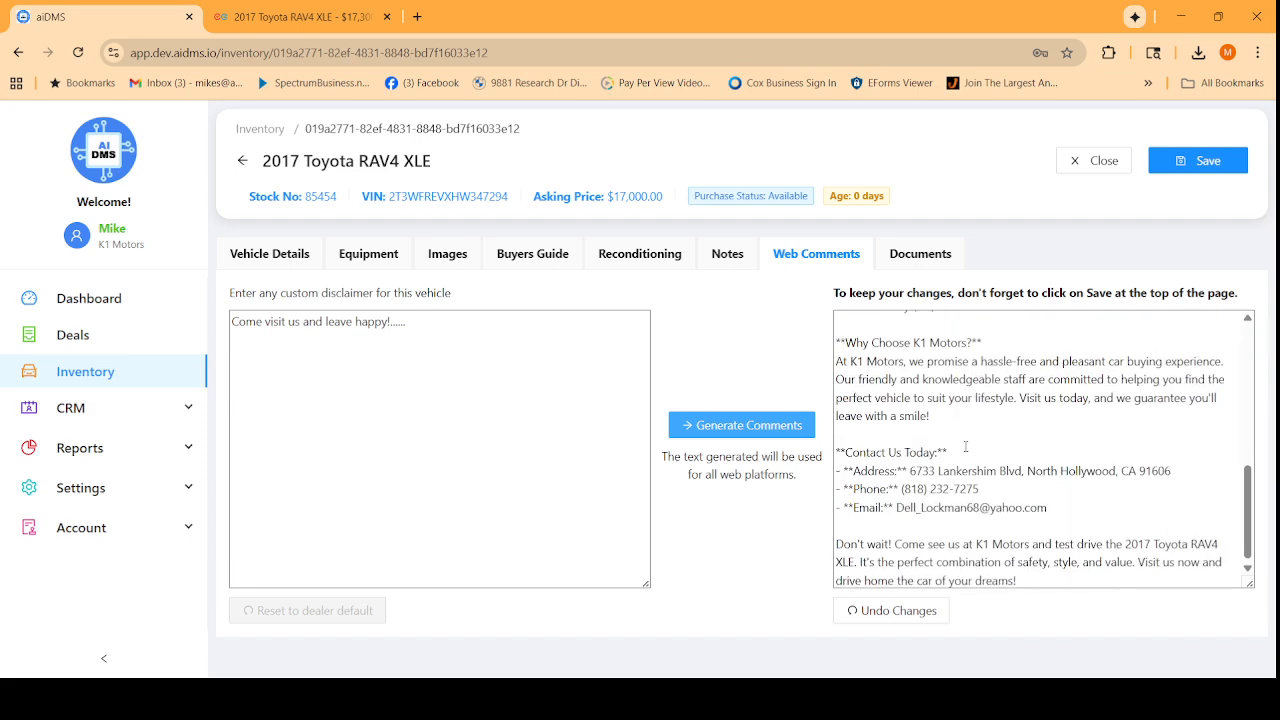
{"action": "scroll", "coordinate": [955, 430], "scroll_direction": "up", "scroll_amount": 10}
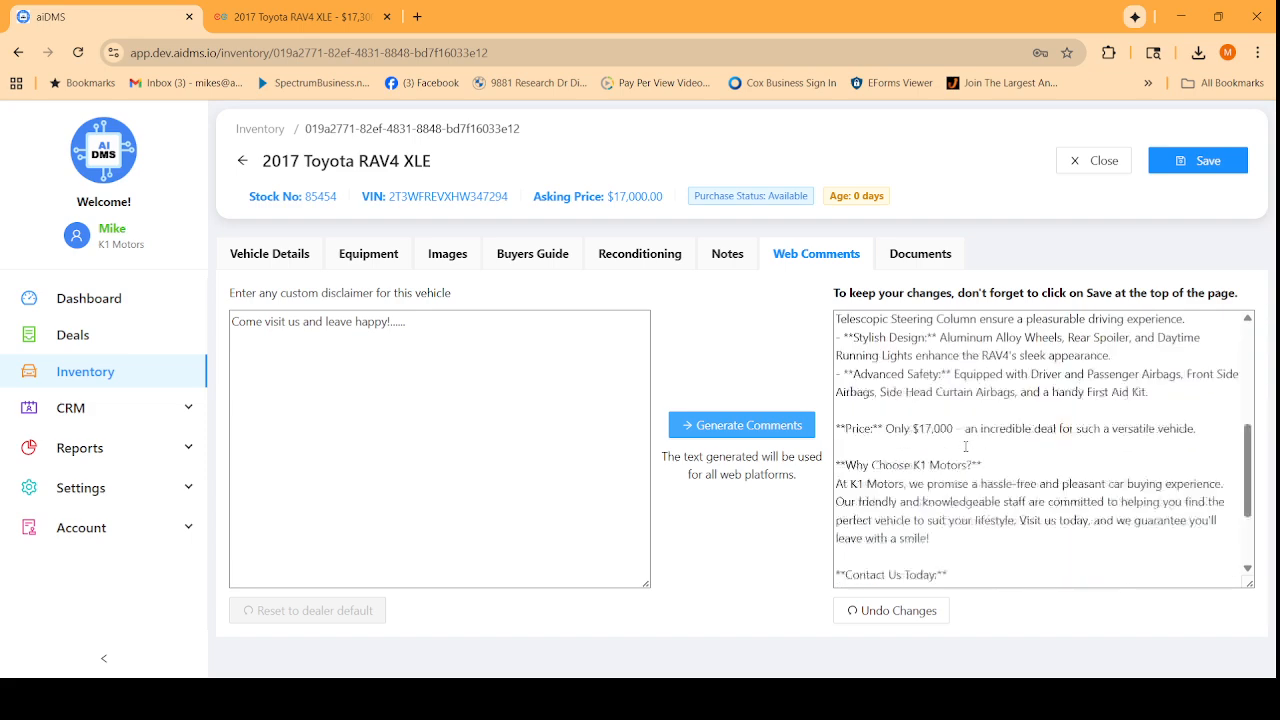
{"action": "left_click", "coordinate": [278, 262]}
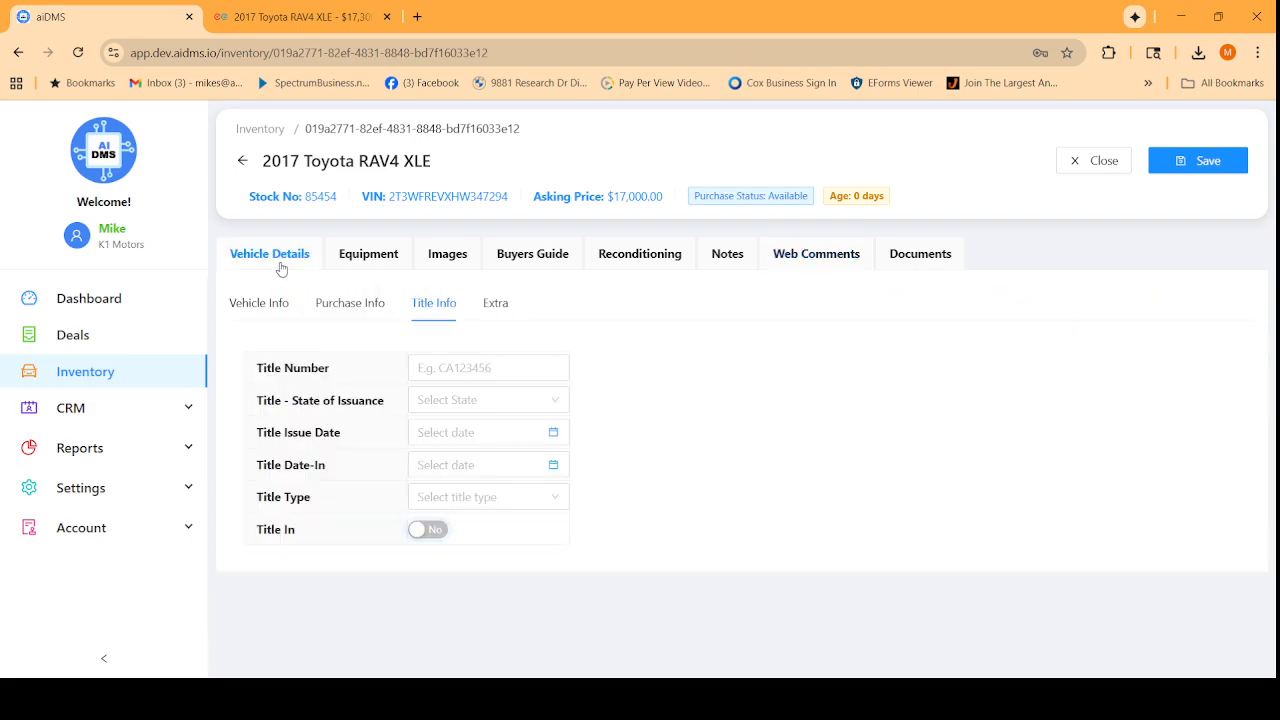
{"action": "left_click", "coordinate": [1175, 172]}
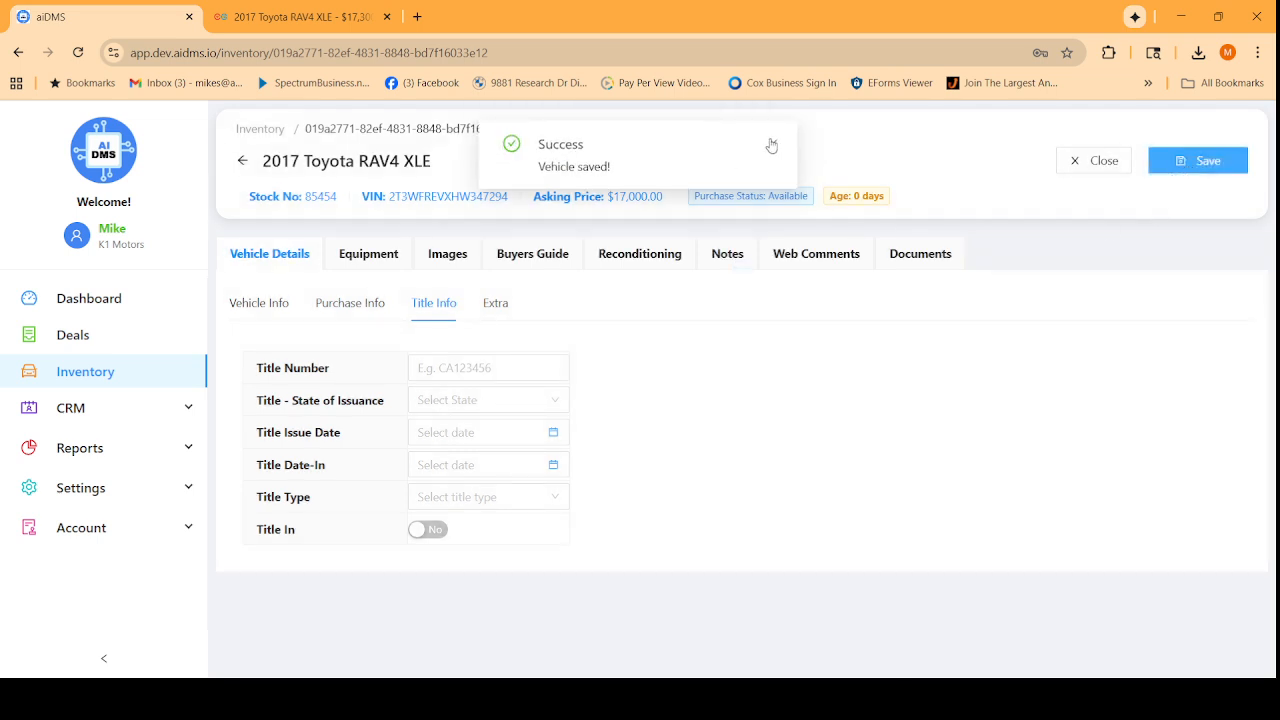
Reopen the RAV4 from Inventory to check its equipment and photos, then start a new deal.
{"action": "left_click", "coordinate": [80, 340]}
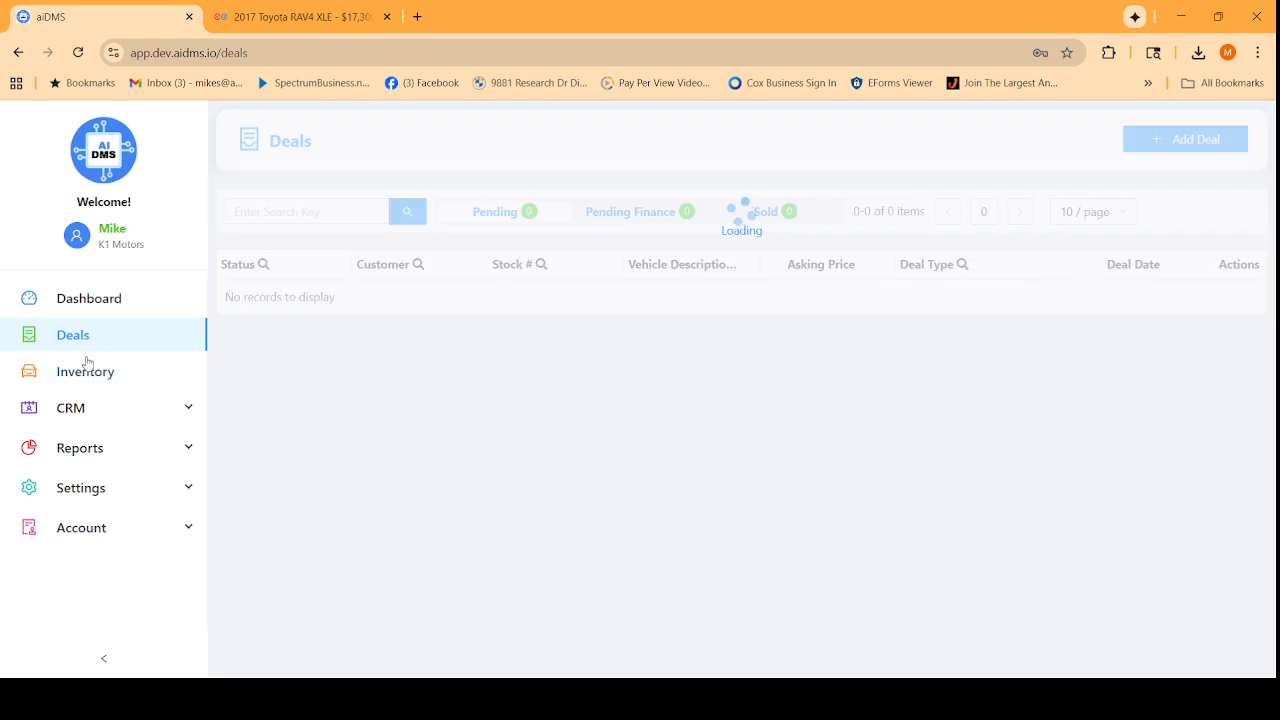
{"action": "left_click", "coordinate": [92, 372]}
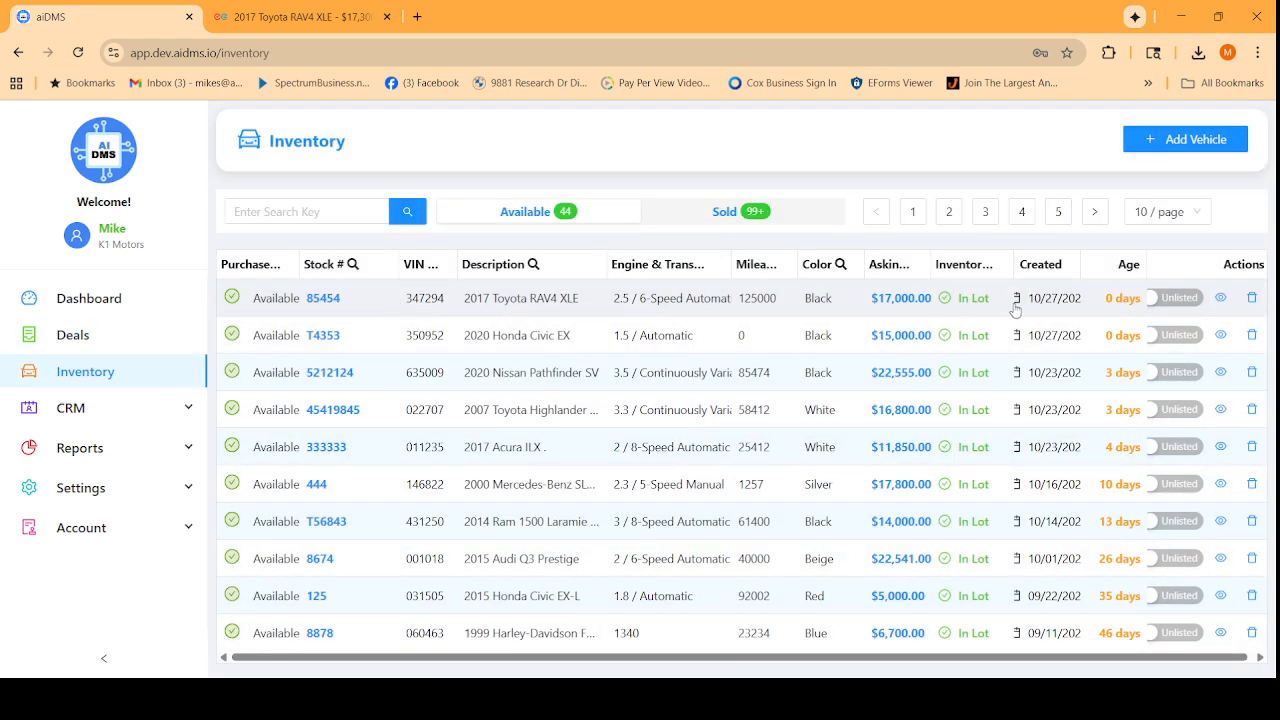
{"action": "left_click", "coordinate": [922, 302]}
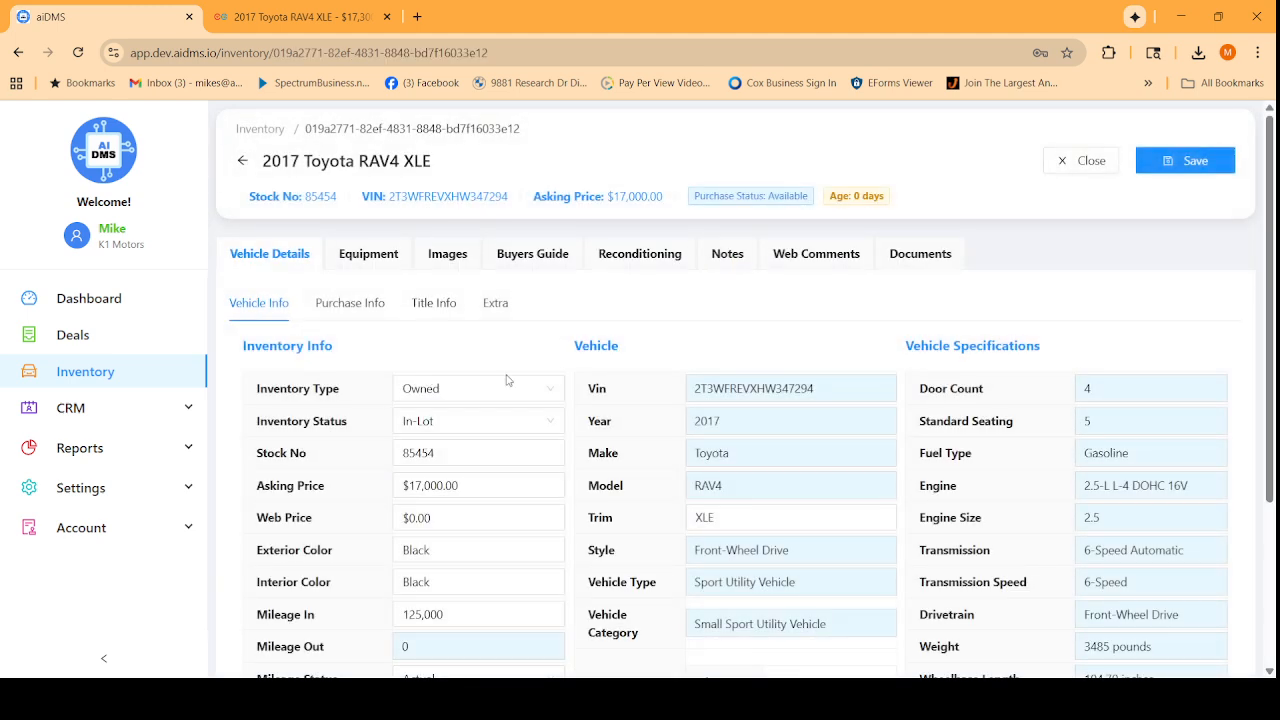
{"action": "left_click", "coordinate": [386, 262]}
{"action": "left_click", "coordinate": [446, 263]}
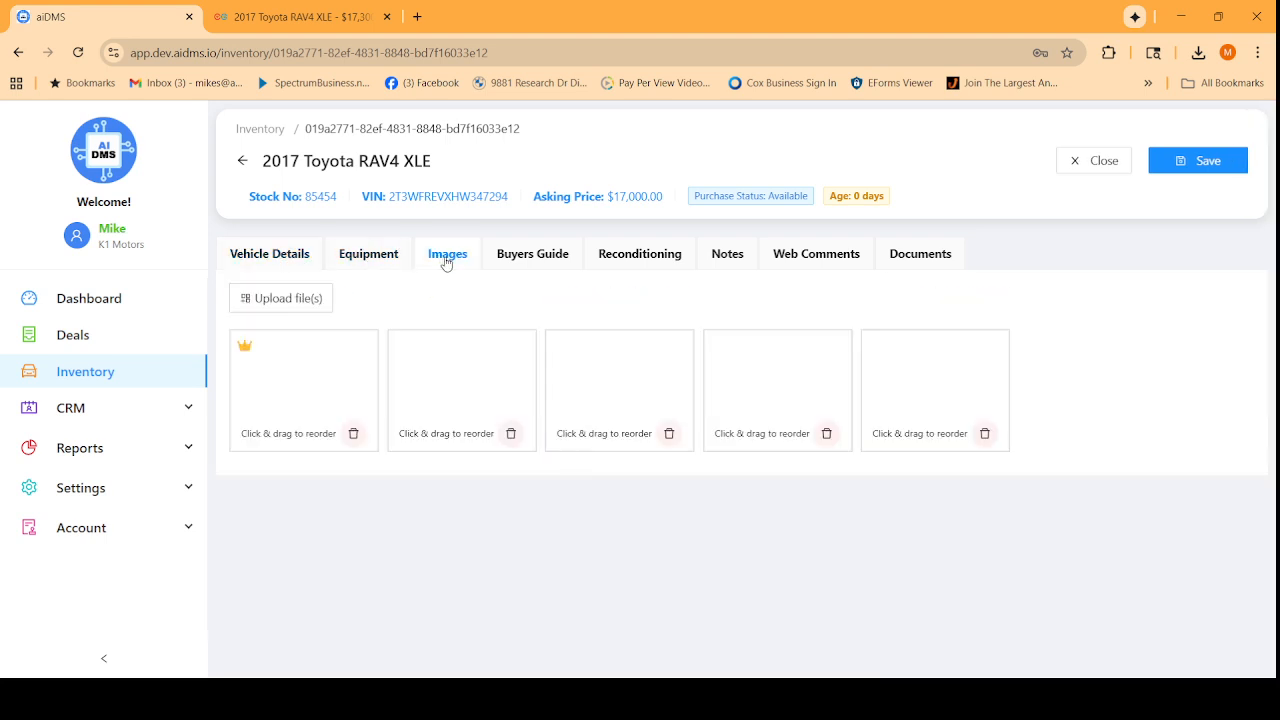
{"action": "left_click", "coordinate": [82, 340]}
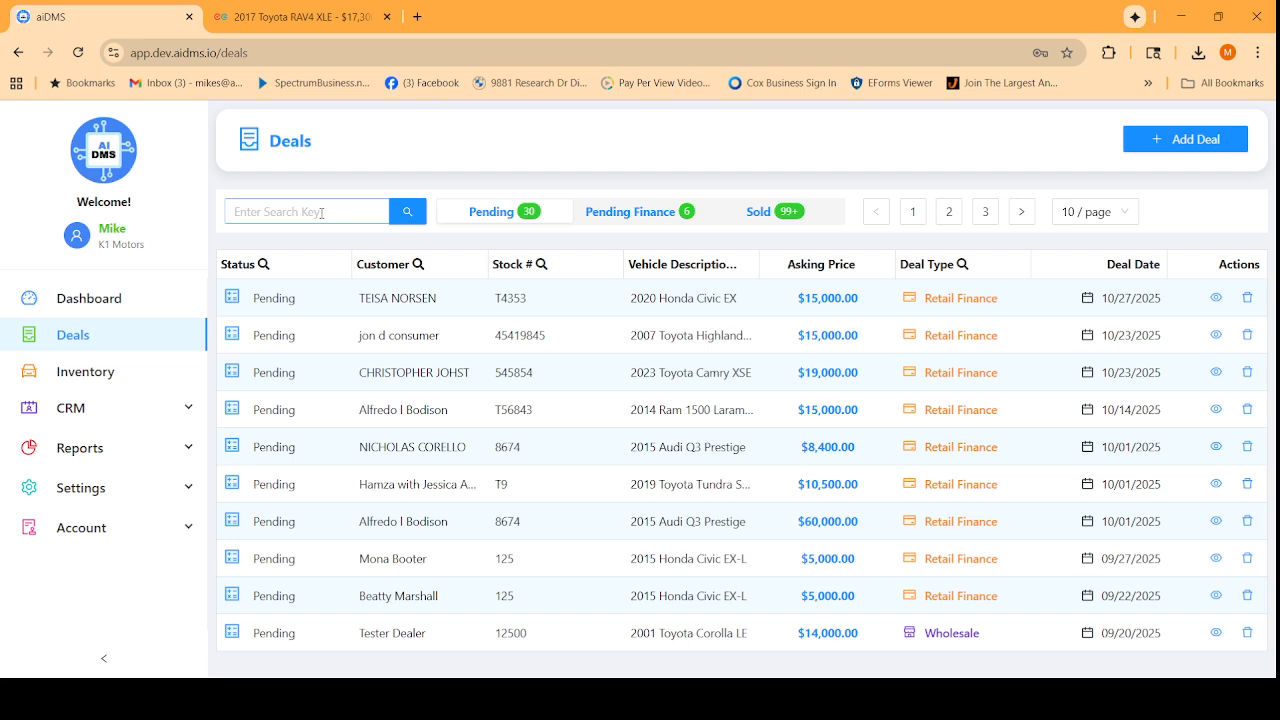
{"action": "left_click", "coordinate": [1213, 145]}
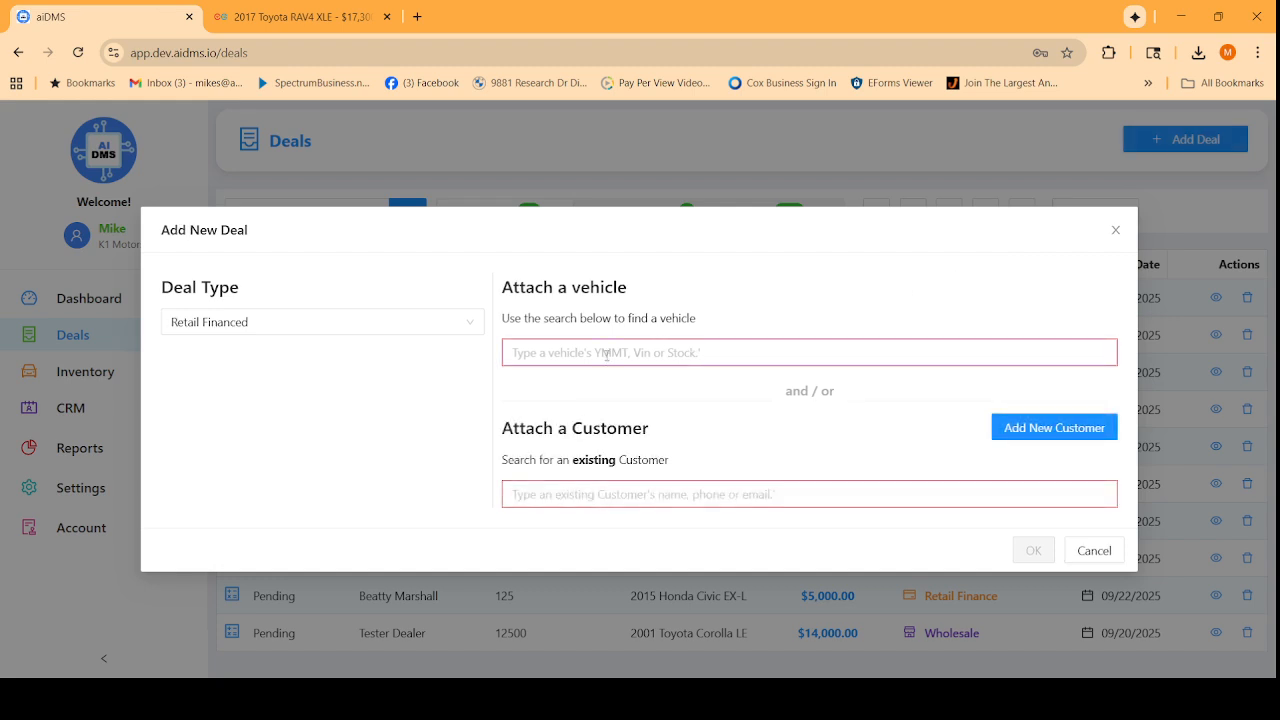
Attach the 2017 Toyota RAV4 XLE to the new deal and begin adding a new customer.
{"action": "left_click", "coordinate": [607, 353]}
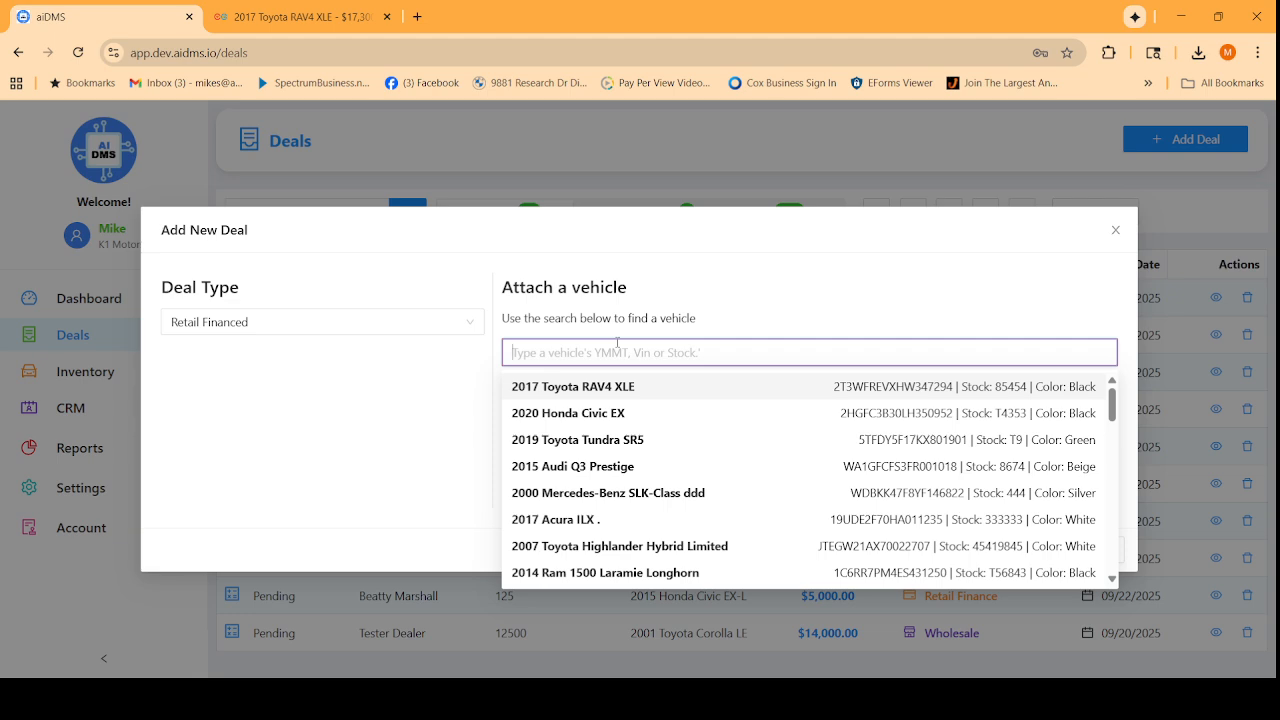
{"action": "left_click", "coordinate": [609, 394]}
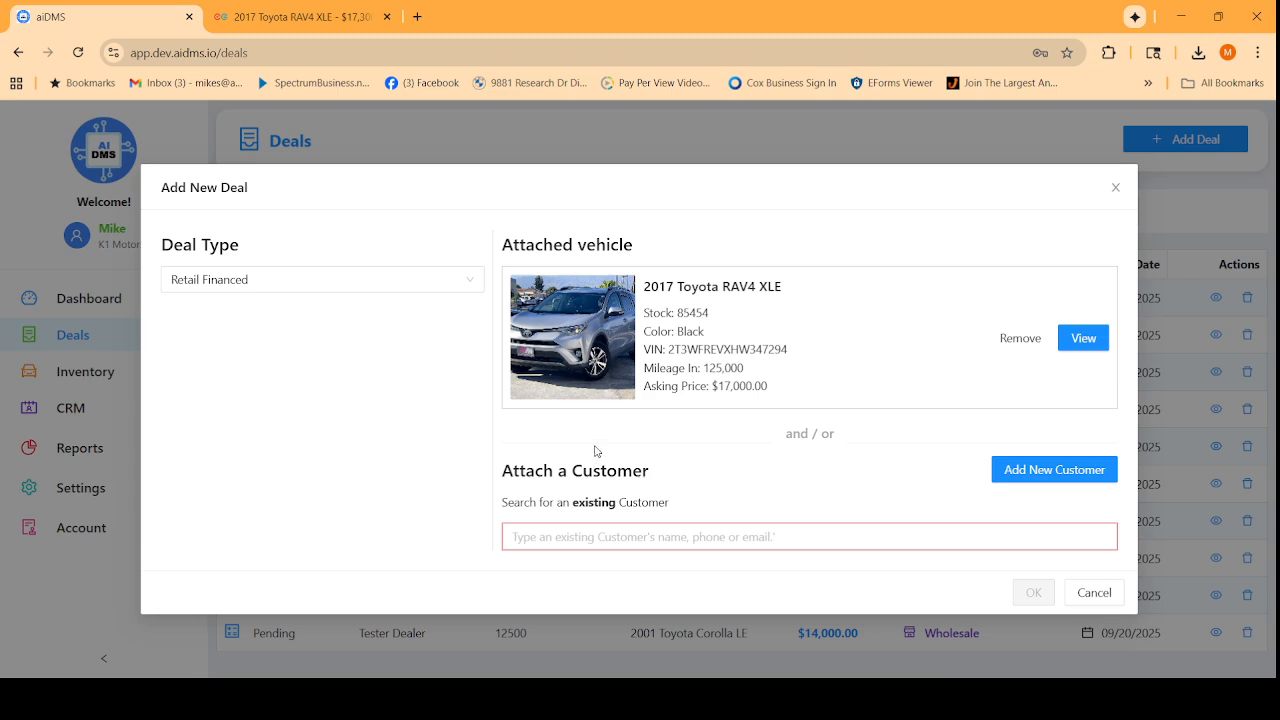
{"action": "left_click", "coordinate": [586, 537]}
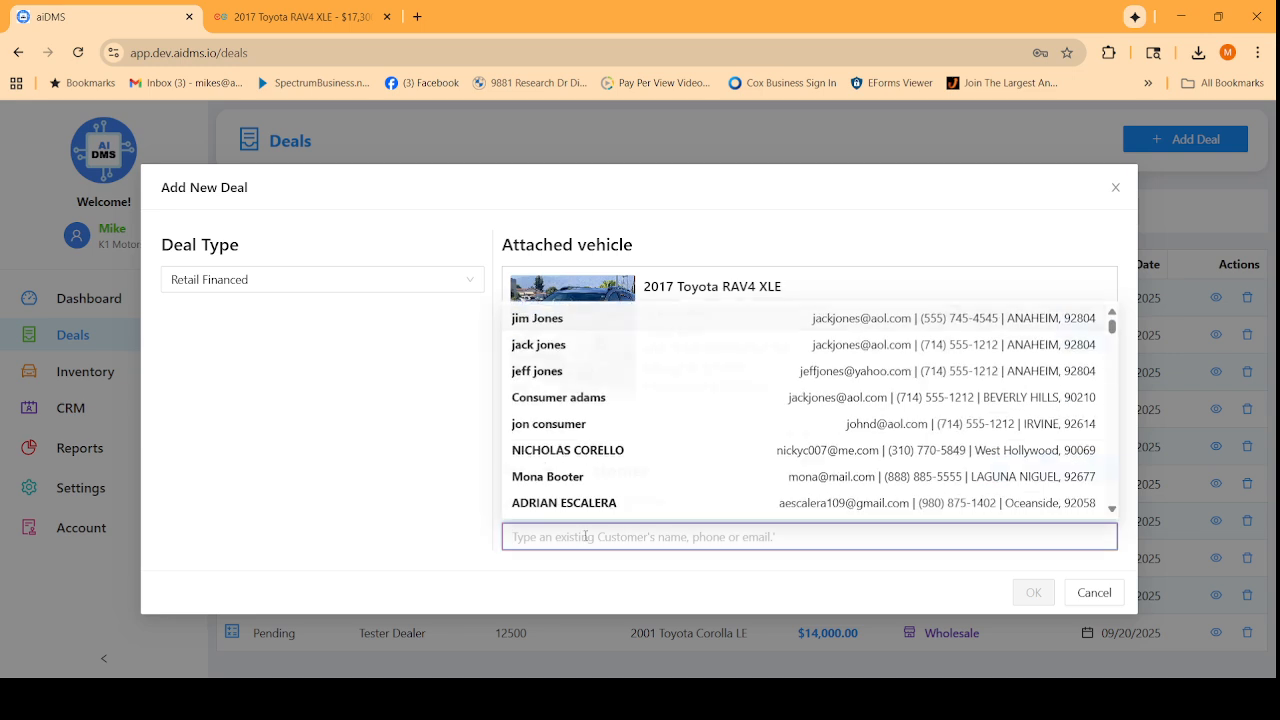
{"action": "left_click", "coordinate": [418, 453]}
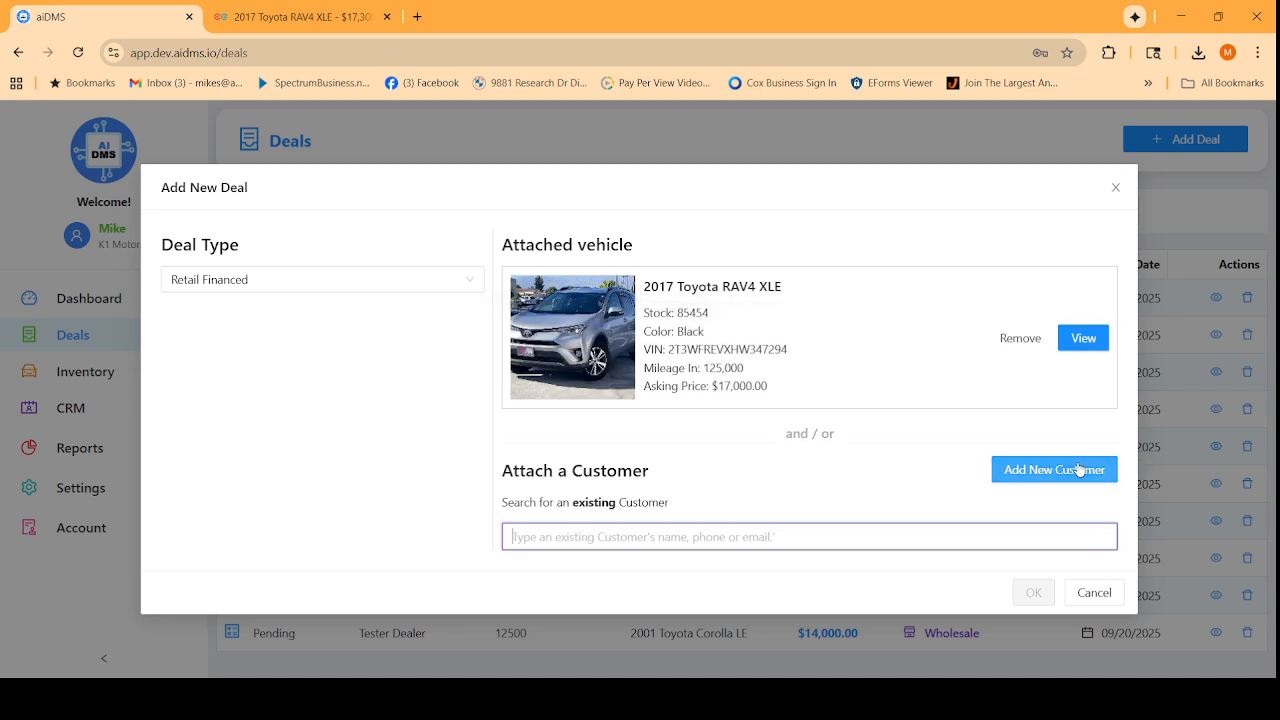
{"action": "left_click", "coordinate": [1014, 468]}
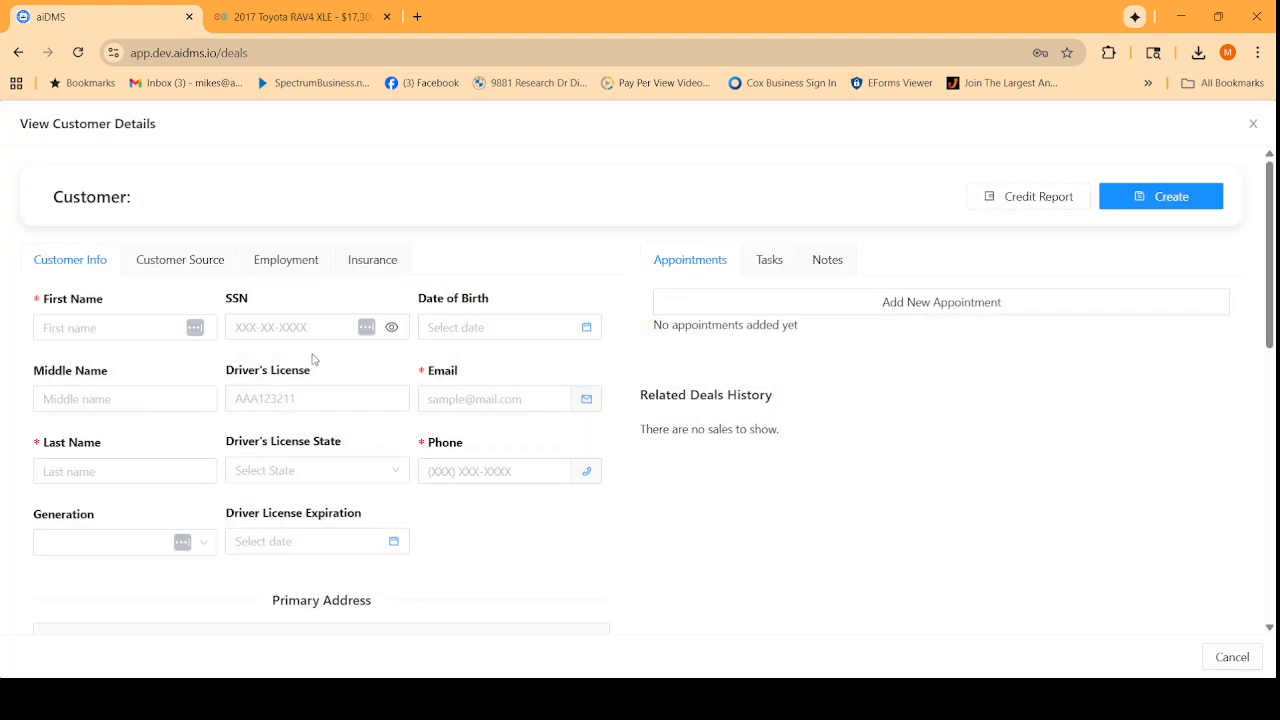
{"action": "left_click", "coordinate": [120, 329]}
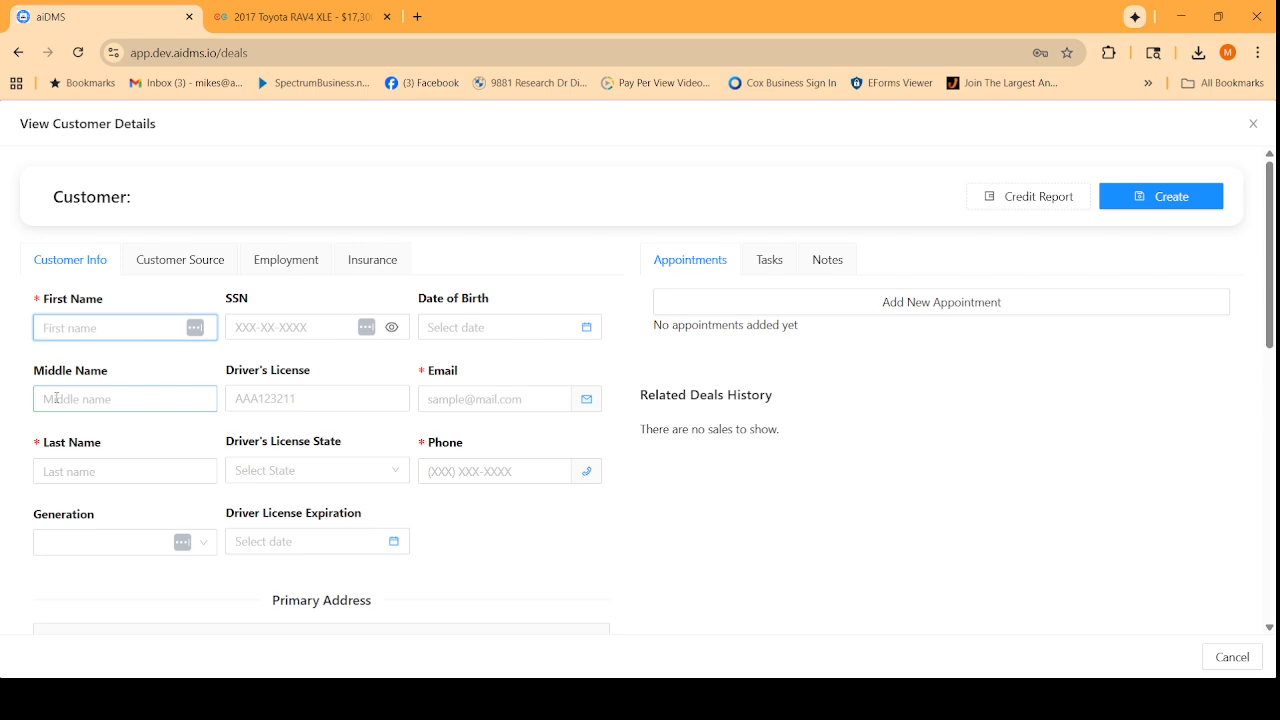
Enter the customer's first and last name, e-mail address and phone number.
{"action": "key", "text": "Tab"}
{"action": "key", "text": "Tab"}
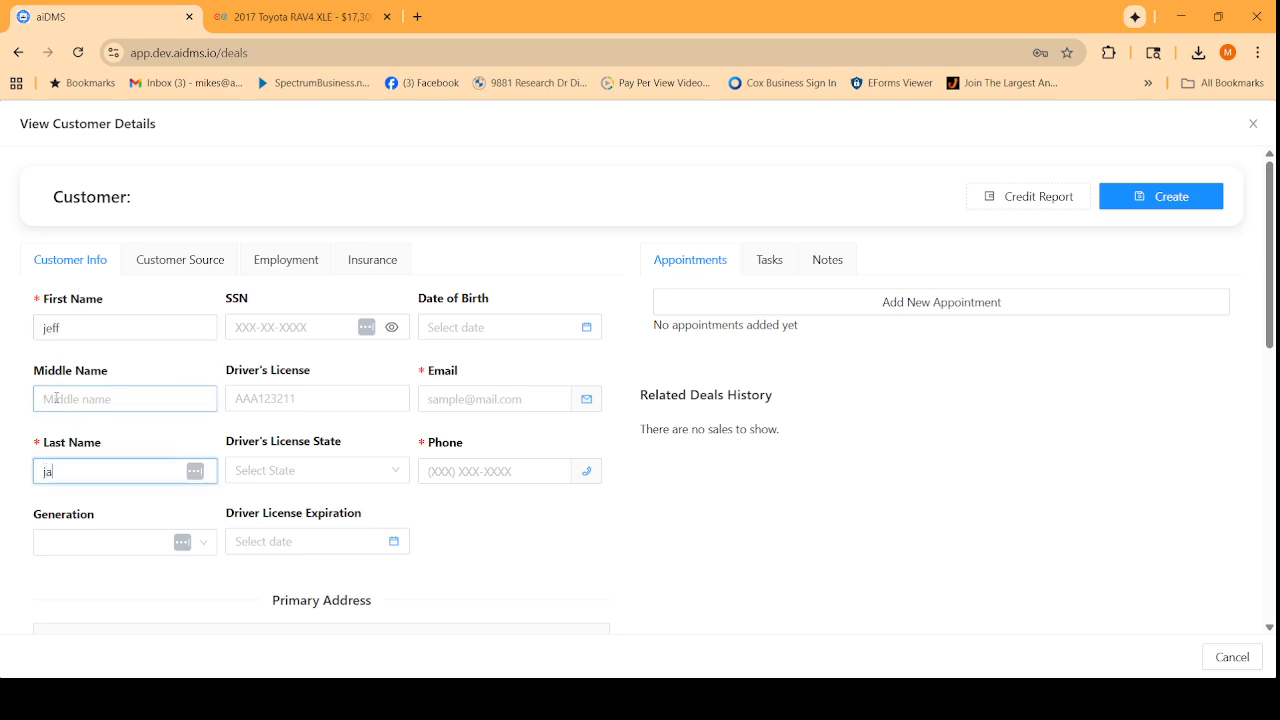
{"action": "key", "text": "Tab"}
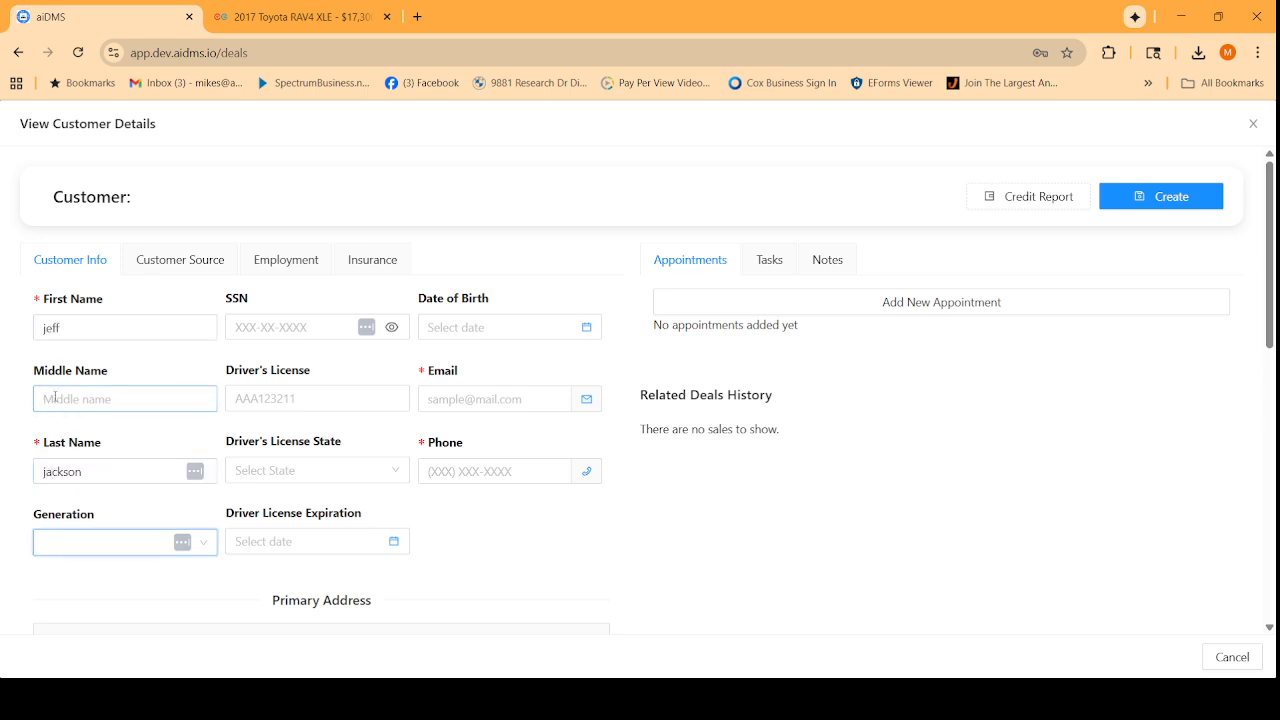
{"action": "key", "text": "Tab"}
{"action": "key", "text": "Tab"}
{"action": "key", "text": "Tab"}
{"action": "key", "text": "Tab"}
{"action": "key", "text": "Tab"}
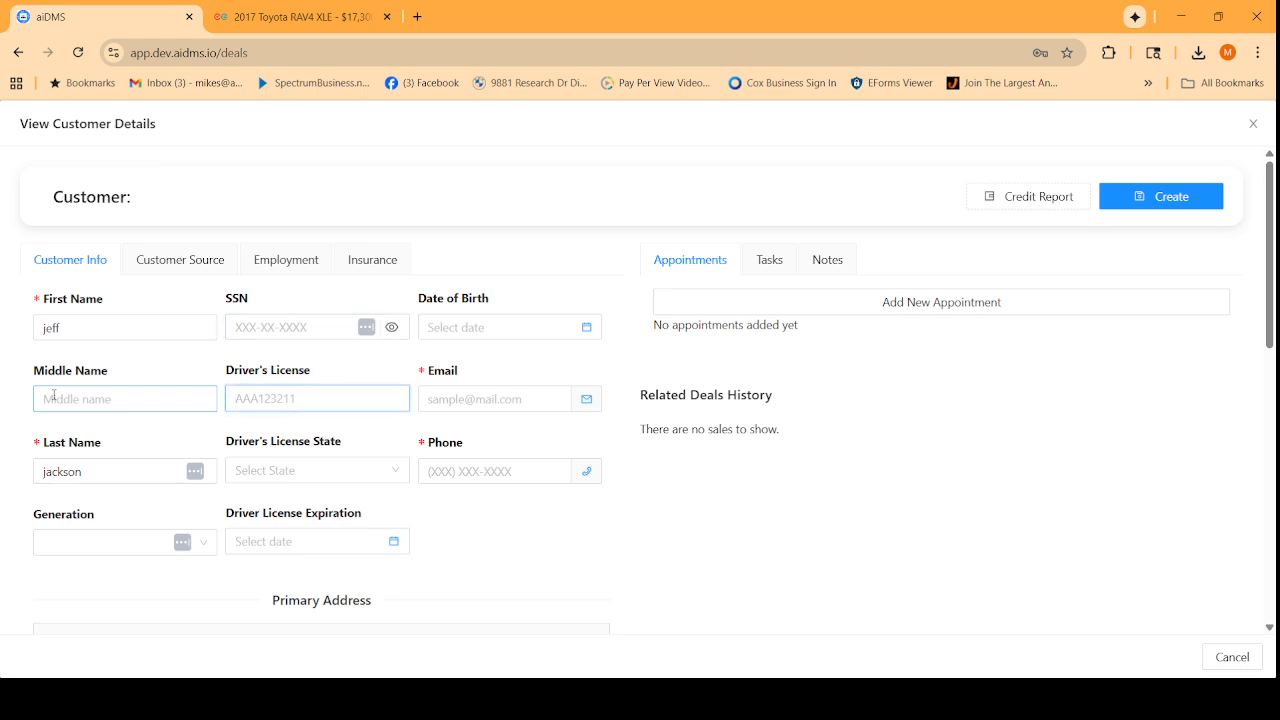
{"action": "key", "text": "Tab"}
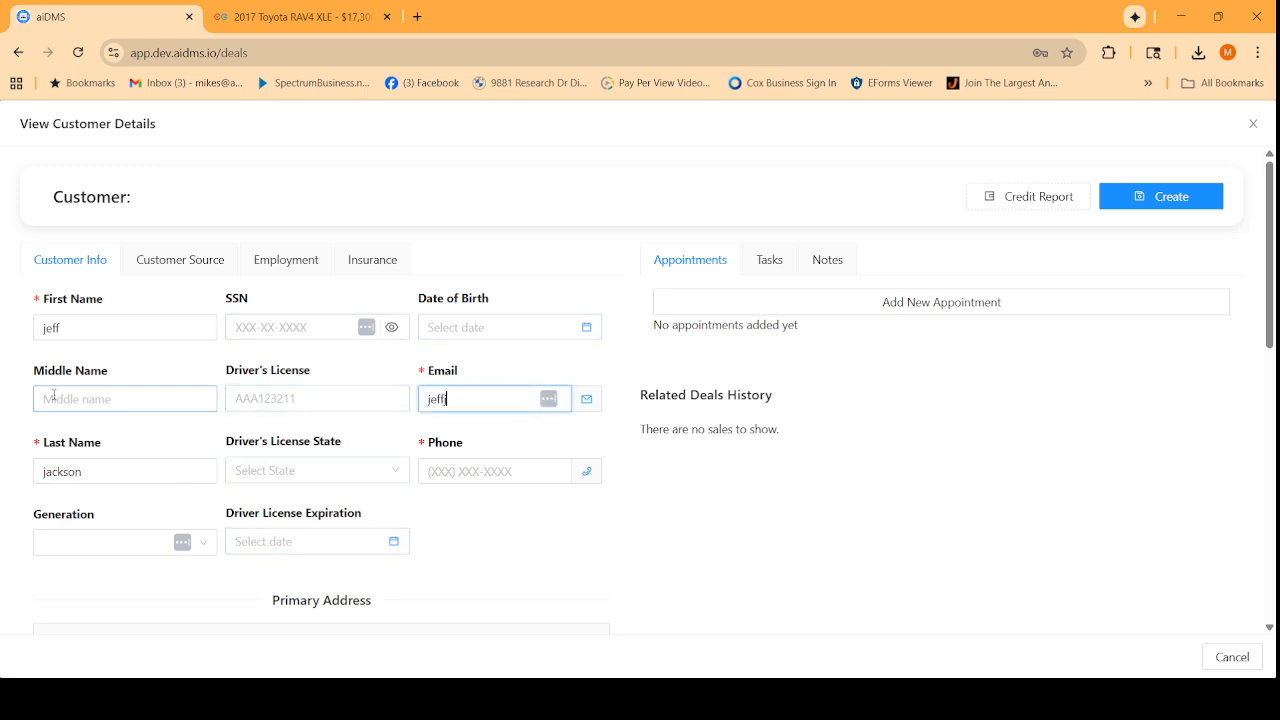
{"action": "key", "text": "Tab"}
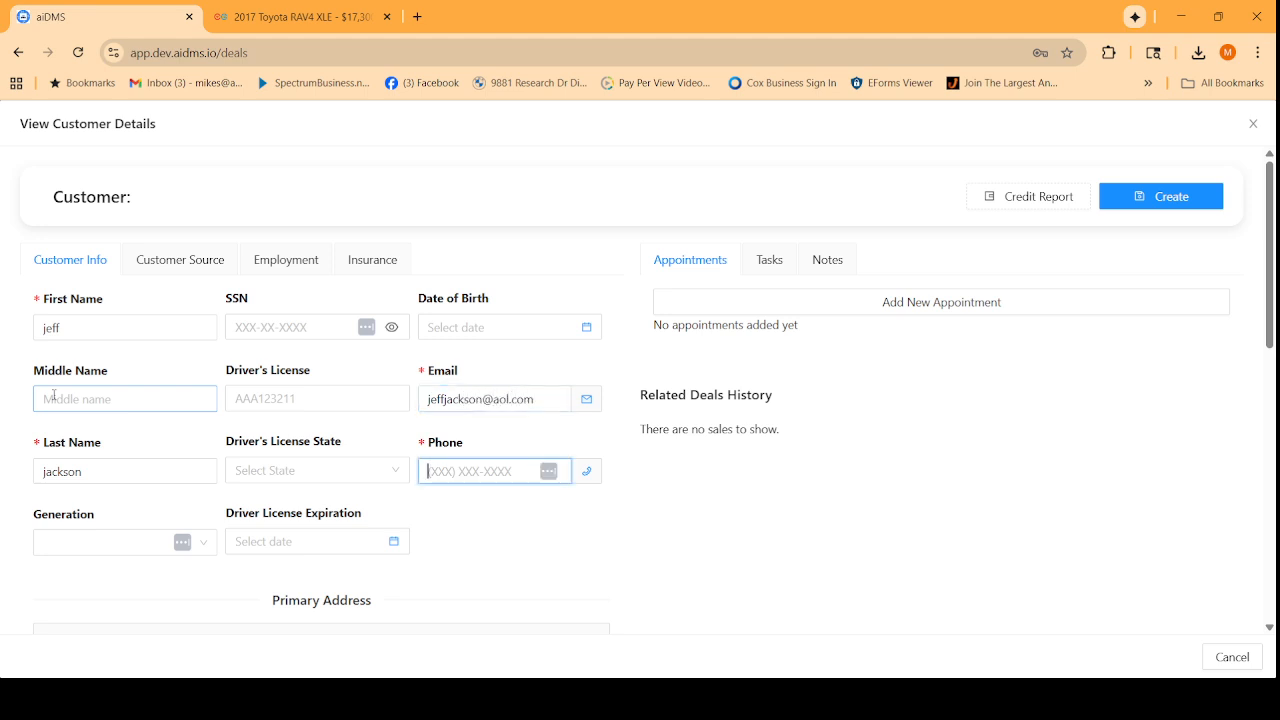
{"action": "type", "text": "8"}
{"action": "type", "text": "94"}
{"action": "type", "text": "9"}
{"action": "key", "text": "BackSpace"}
{"action": "key", "text": "BackSpace"}
{"action": "key", "text": "BackSpace"}
{"action": "key", "text": "BackSpace"}
Fill in the customer's ZIP code and street address, then create the customer record.
{"action": "scroll", "coordinate": [54, 395], "scroll_direction": "down", "scroll_amount": 2}
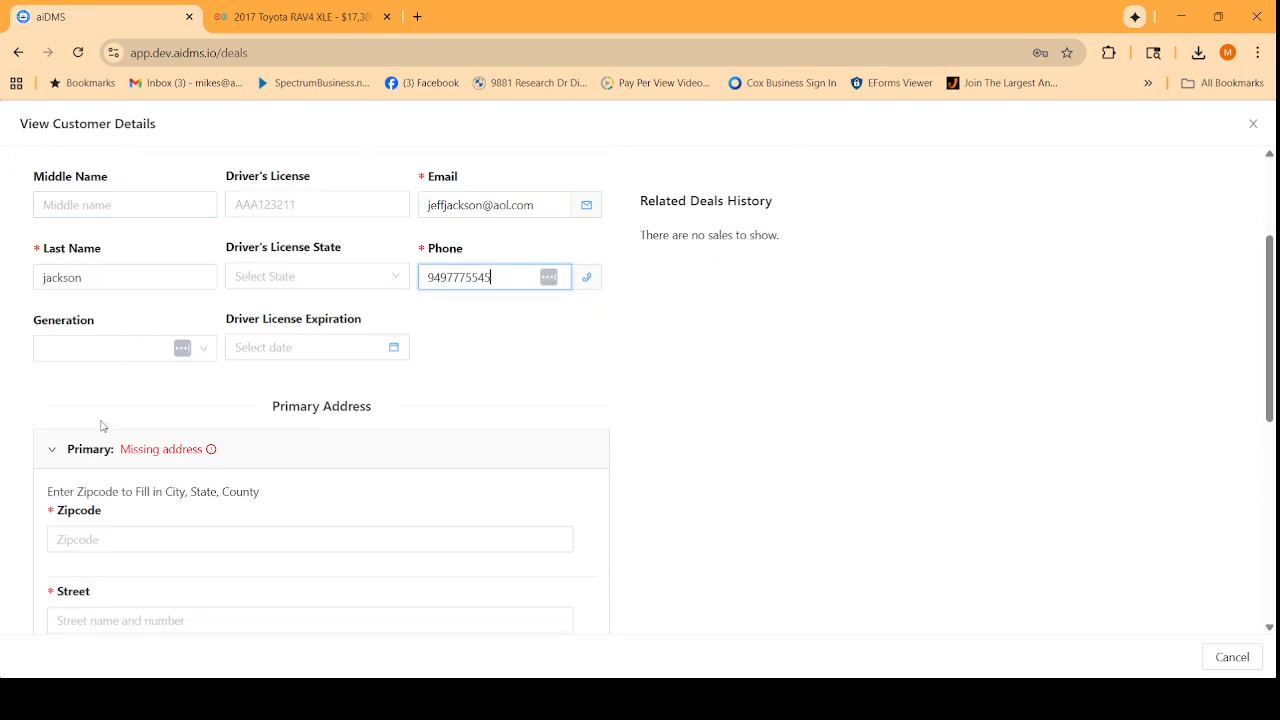
{"action": "left_click", "coordinate": [116, 536]}
{"action": "type", "text": "92807"}
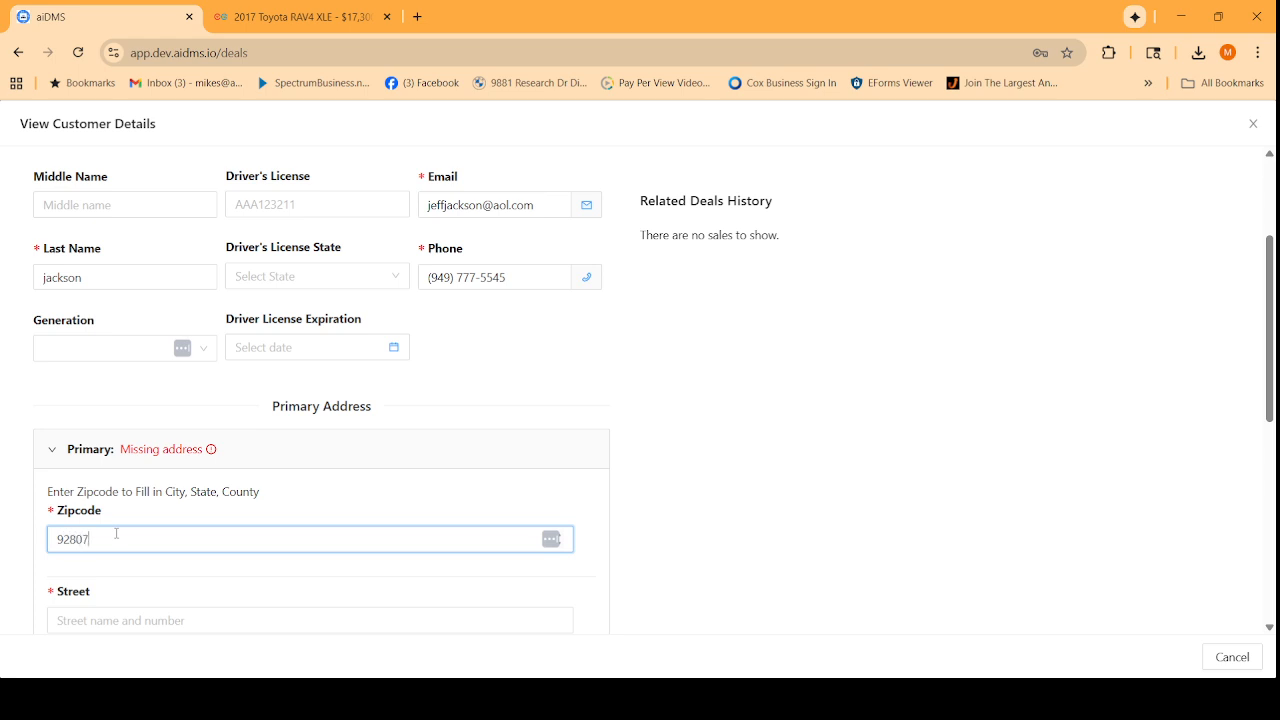
{"action": "scroll", "coordinate": [116, 533], "scroll_direction": "down", "scroll_amount": 5}
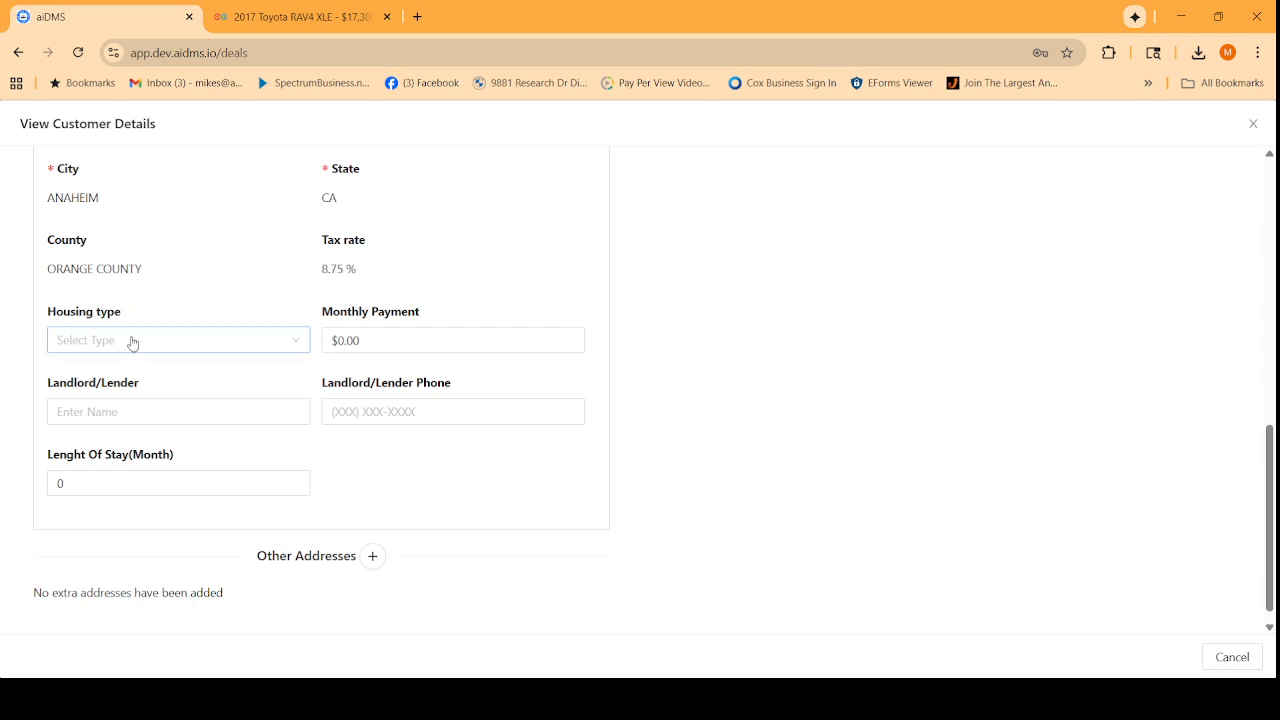
{"action": "scroll", "coordinate": [131, 343], "scroll_direction": "up", "scroll_amount": 2}
{"action": "left_click", "coordinate": [131, 316]}
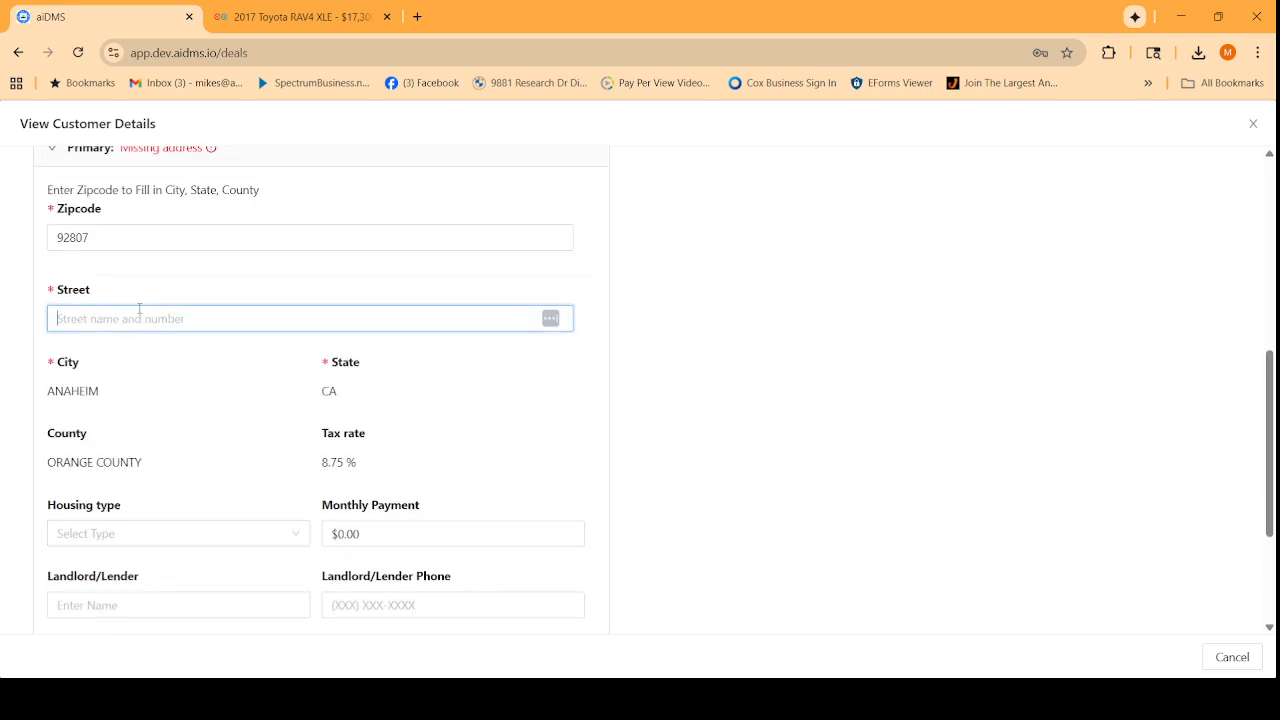
{"action": "scroll", "coordinate": [1040, 312], "scroll_direction": "up", "scroll_amount": 5}
{"action": "left_click", "coordinate": [1149, 199]}
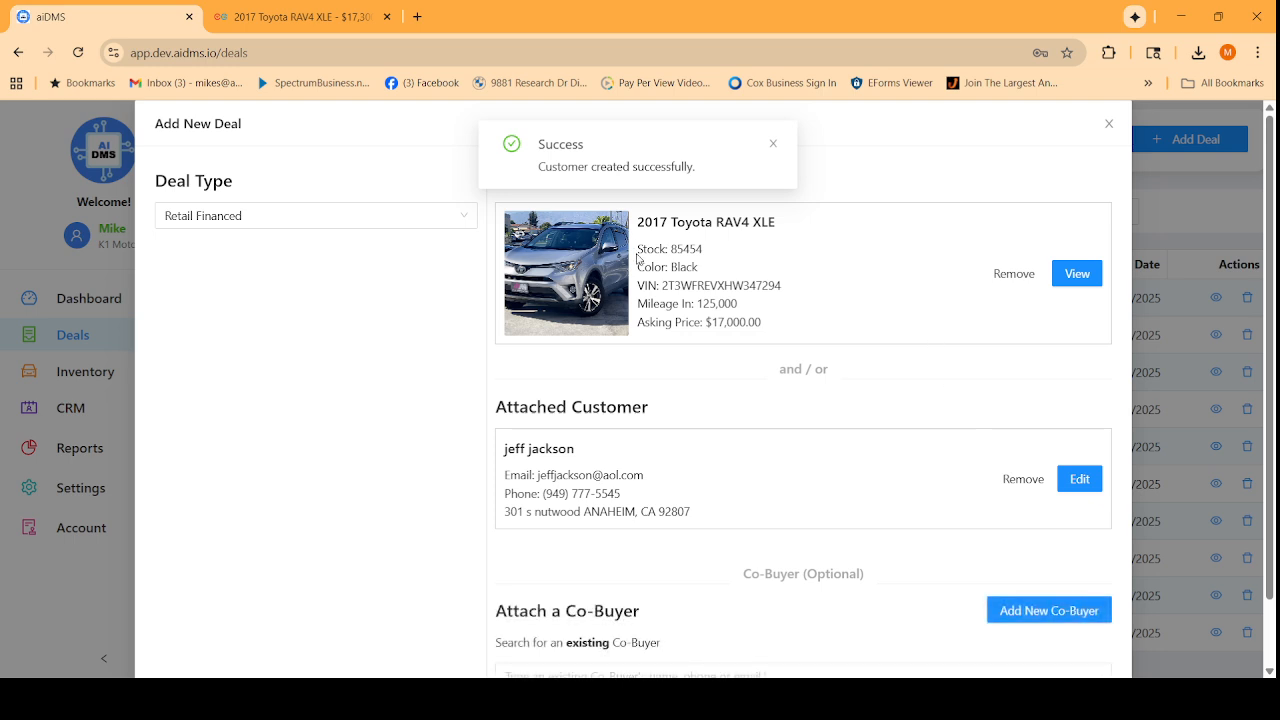
Confirm the new RAV4 deal so it opens on the Deal Desk.
{"action": "scroll", "coordinate": [840, 450], "scroll_direction": "down", "scroll_amount": 2}
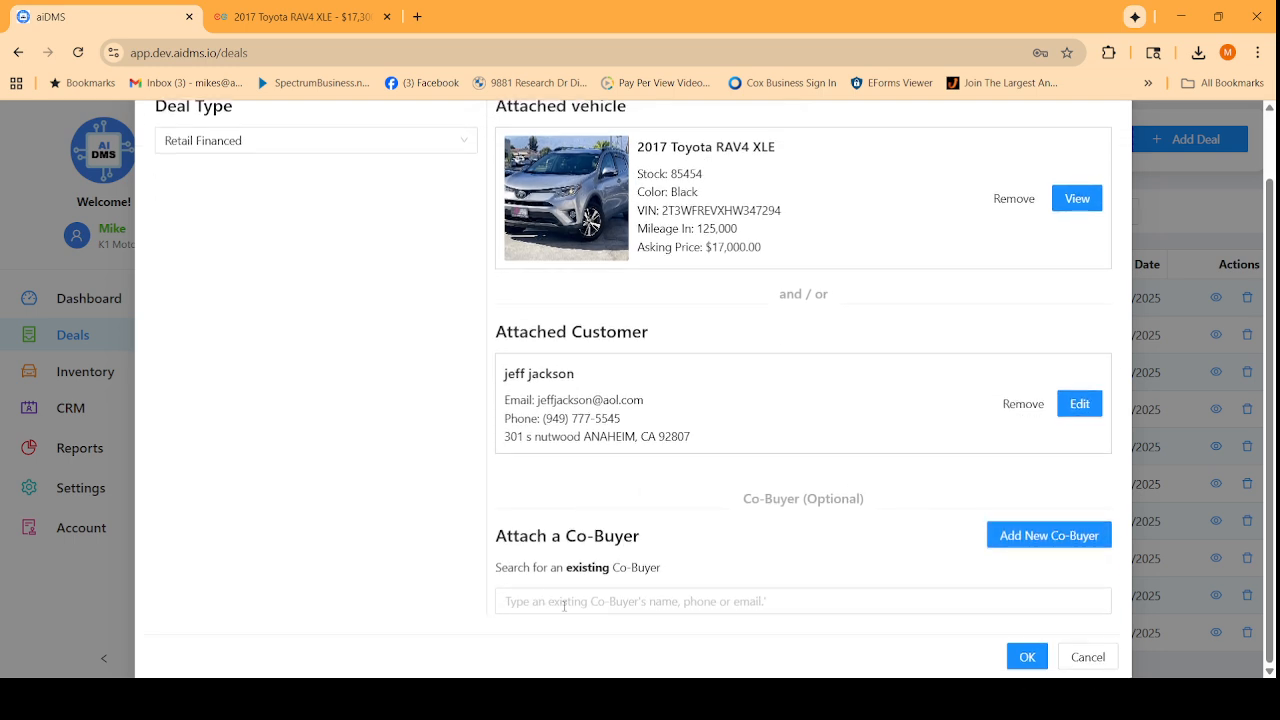
{"action": "left_click", "coordinate": [1026, 657]}
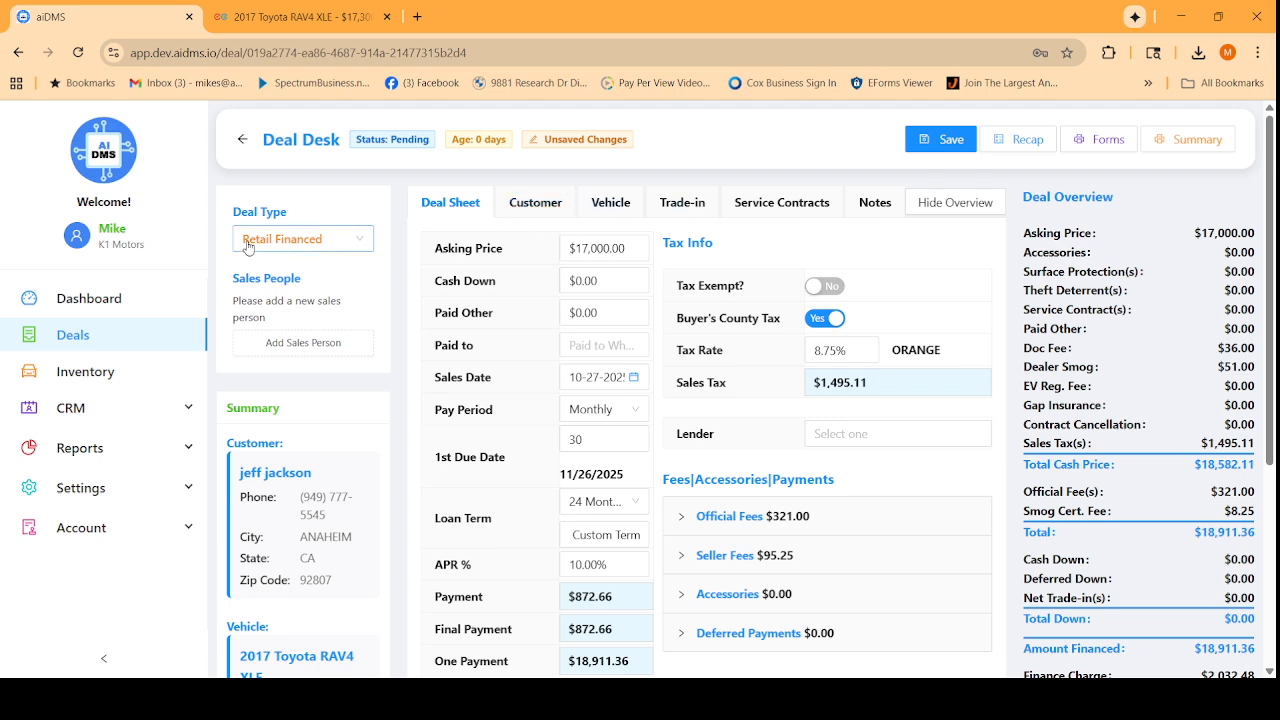
Enter $4,000 as the deal's cash down.
{"action": "scroll", "coordinate": [335, 257], "scroll_direction": "down", "scroll_amount": 2}
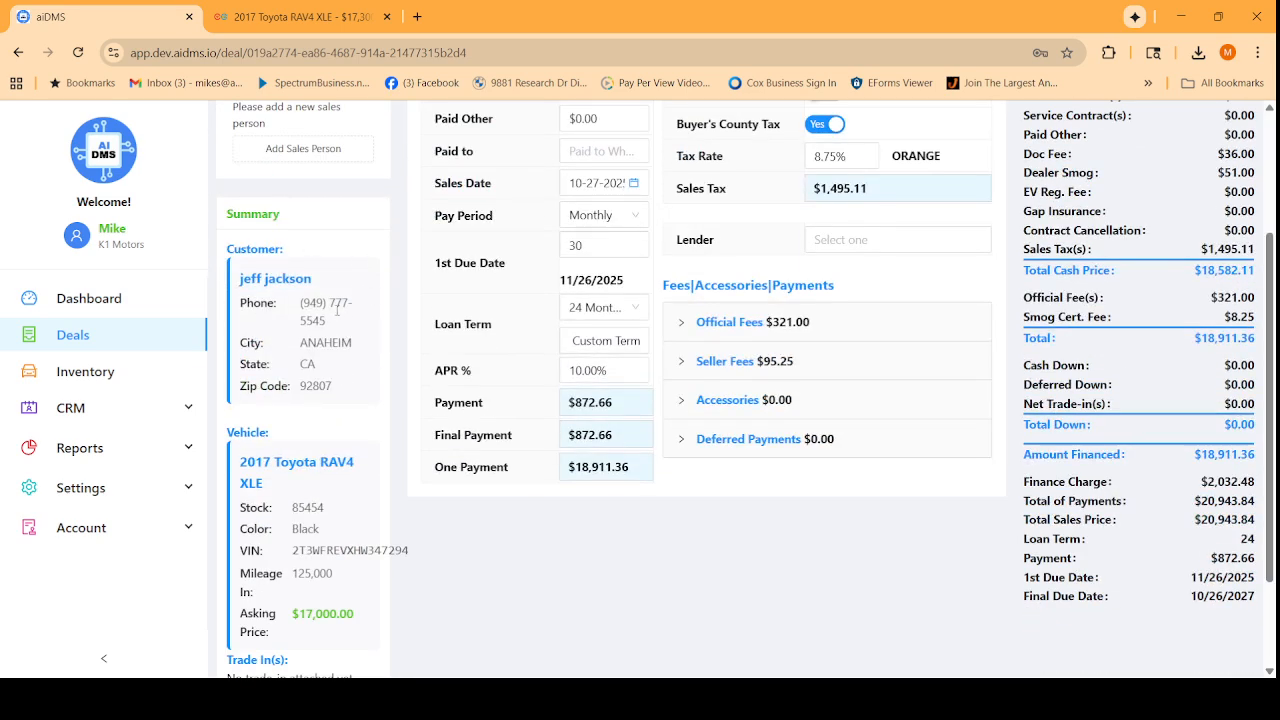
{"action": "scroll", "coordinate": [336, 311], "scroll_direction": "down", "scroll_amount": 2}
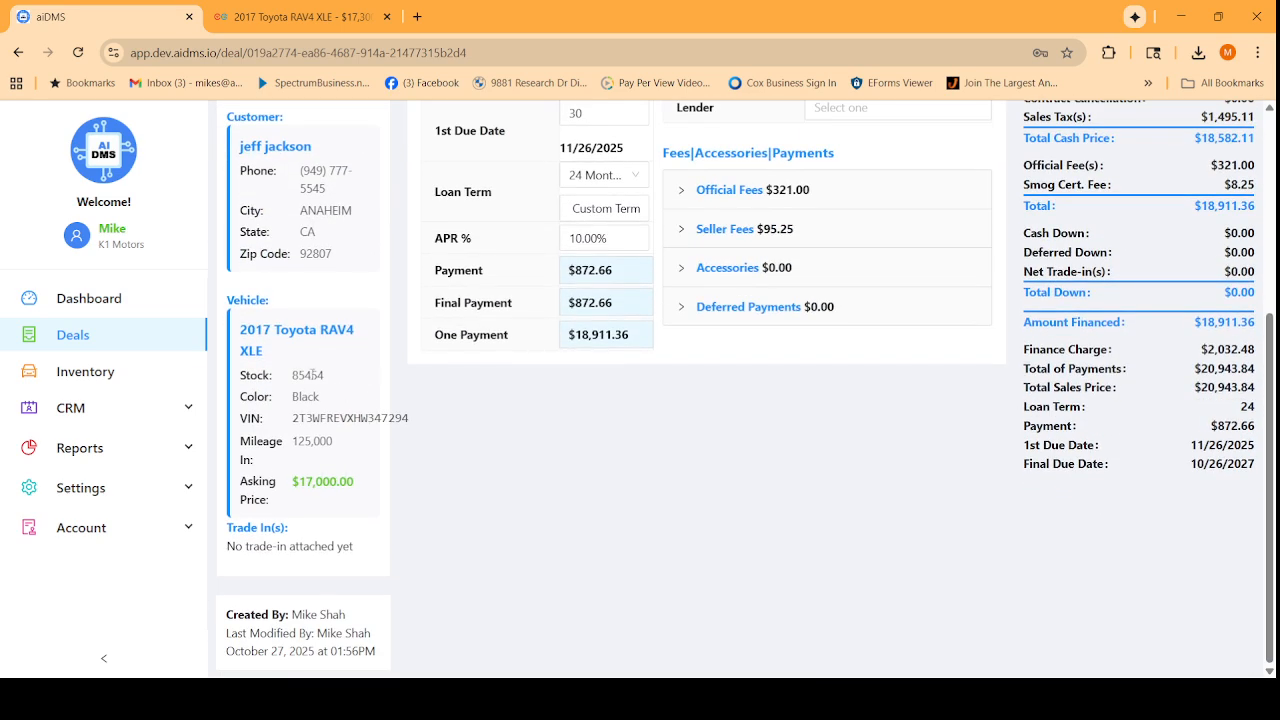
{"action": "scroll", "coordinate": [362, 425], "scroll_direction": "up", "scroll_amount": 3}
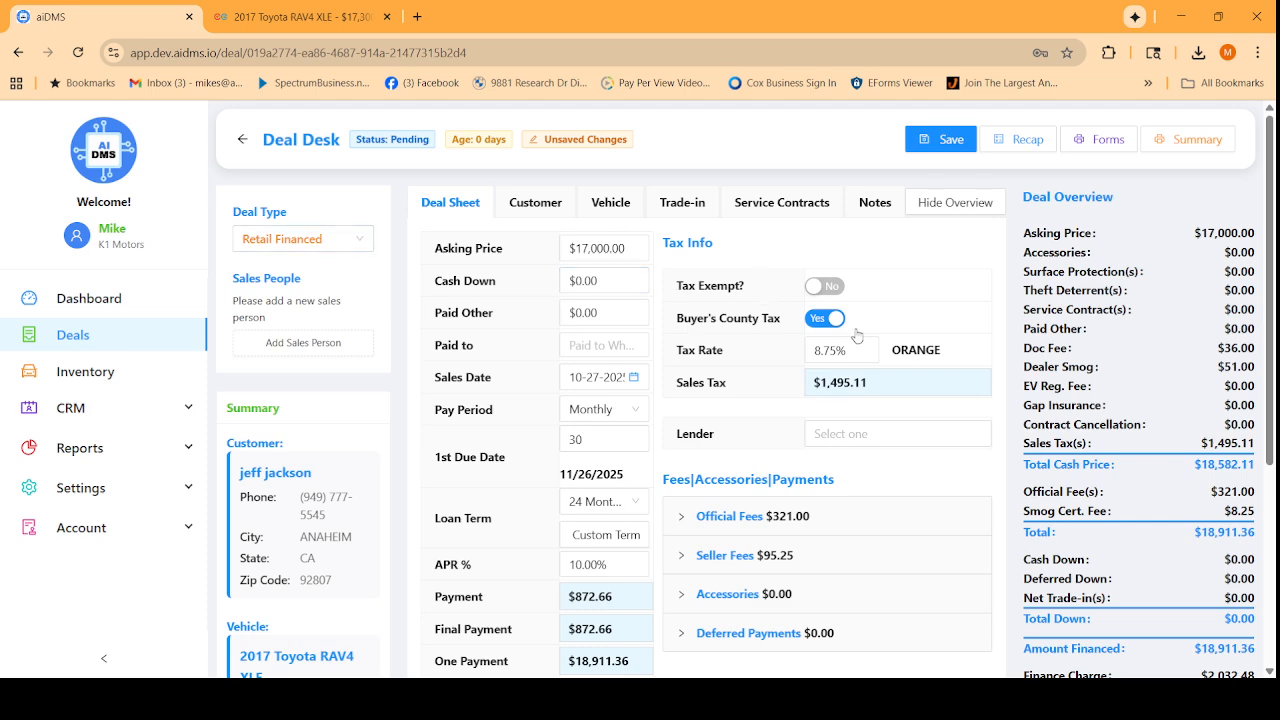
{"action": "scroll", "coordinate": [1145, 275], "scroll_direction": "down", "scroll_amount": 2}
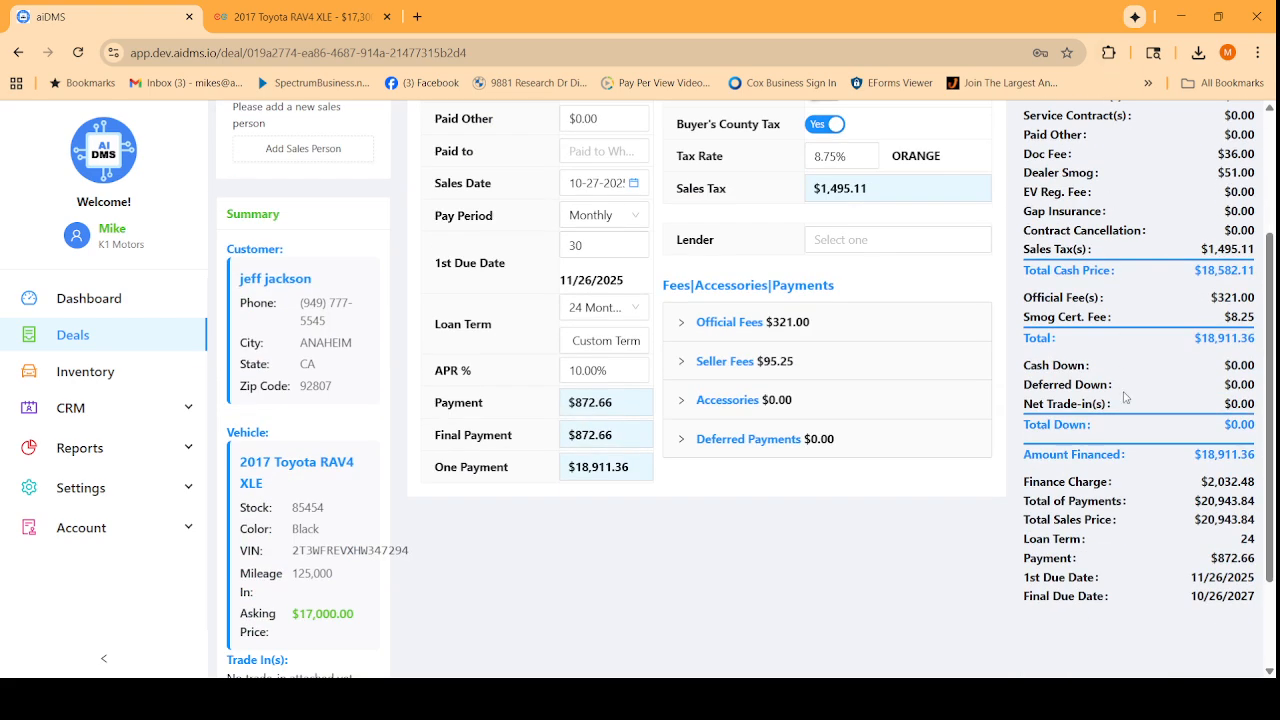
{"action": "scroll", "coordinate": [1127, 393], "scroll_direction": "up", "scroll_amount": 2}
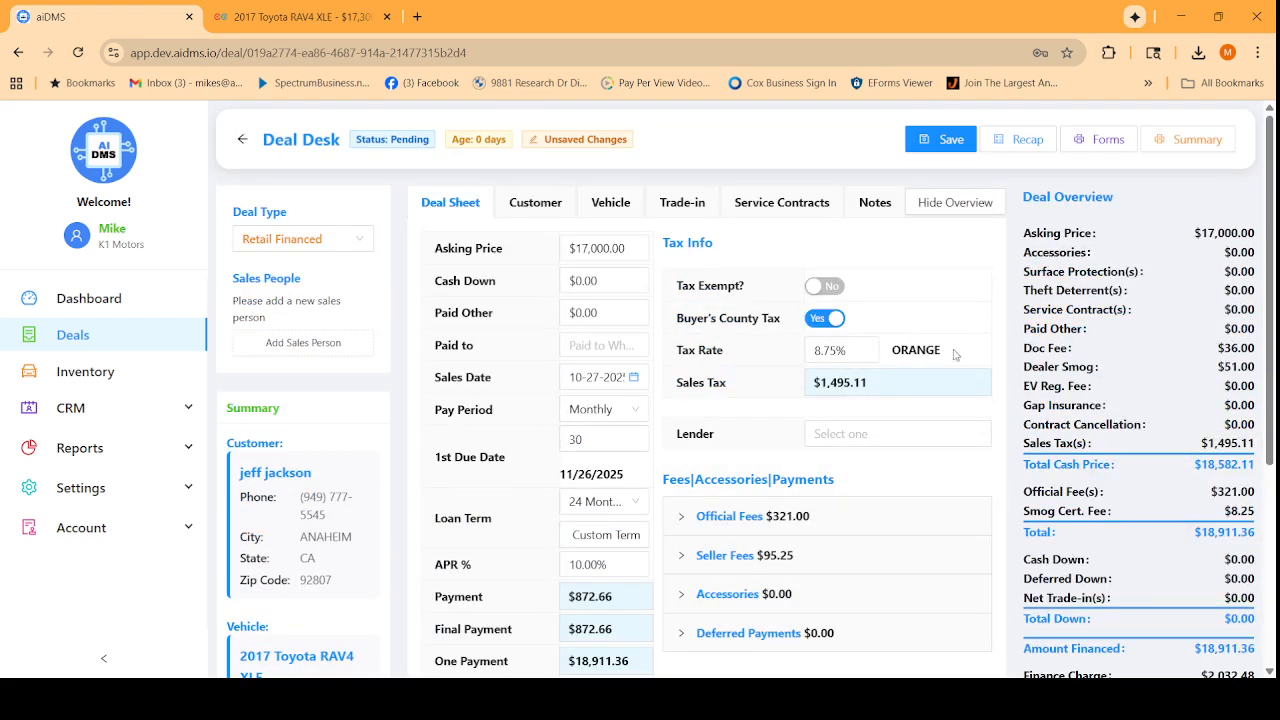
{"action": "left_click_drag", "start_coordinate": [632, 250], "coordinate": [453, 320]}
{"action": "key", "text": "Tab"}
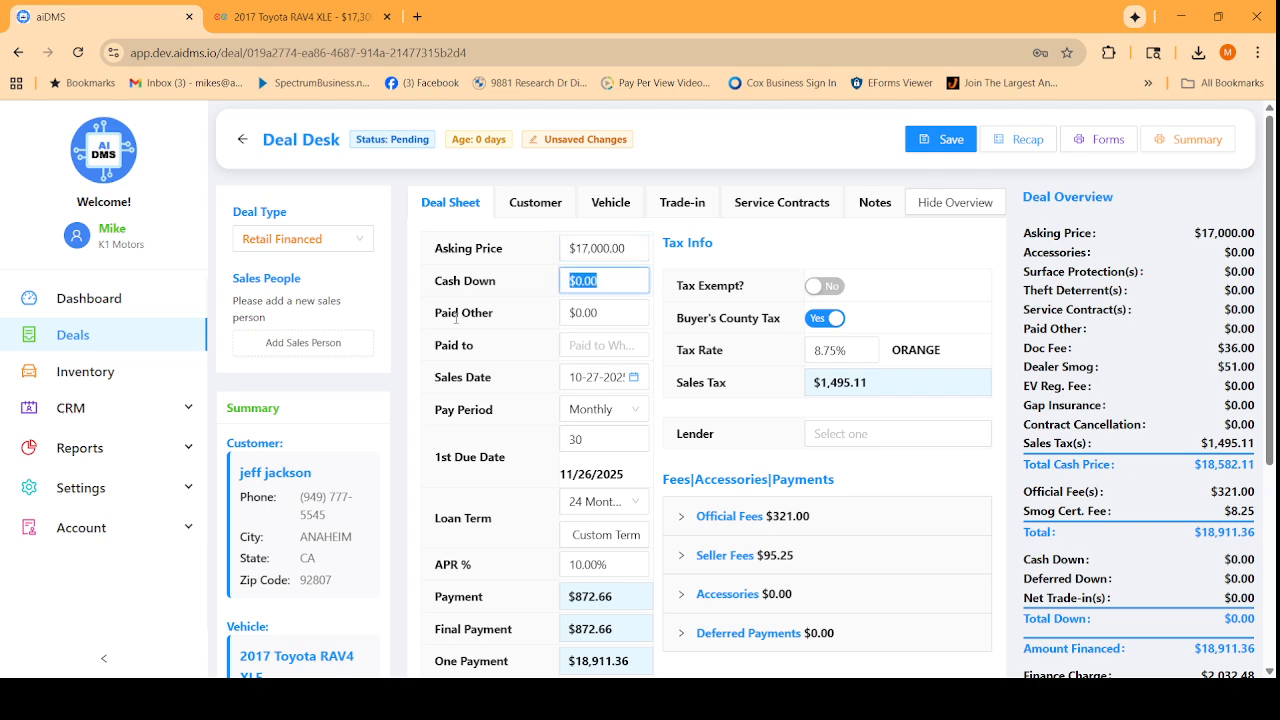
{"action": "type", "text": "4000"}
{"action": "key", "text": "Tab"}
Set a 36-month loan term at 7% APR, bringing the payment to $460.42.
{"action": "scroll", "coordinate": [571, 423], "scroll_direction": "down", "scroll_amount": 2}
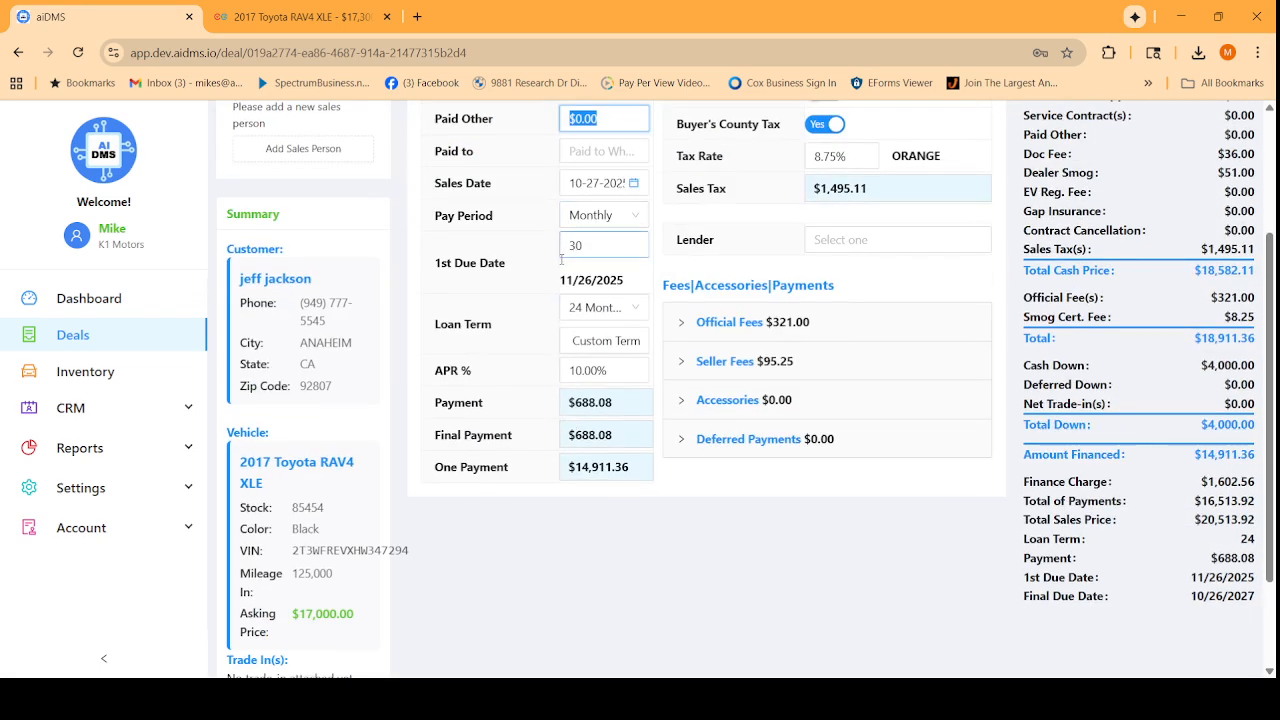
{"action": "left_click", "coordinate": [620, 312]}
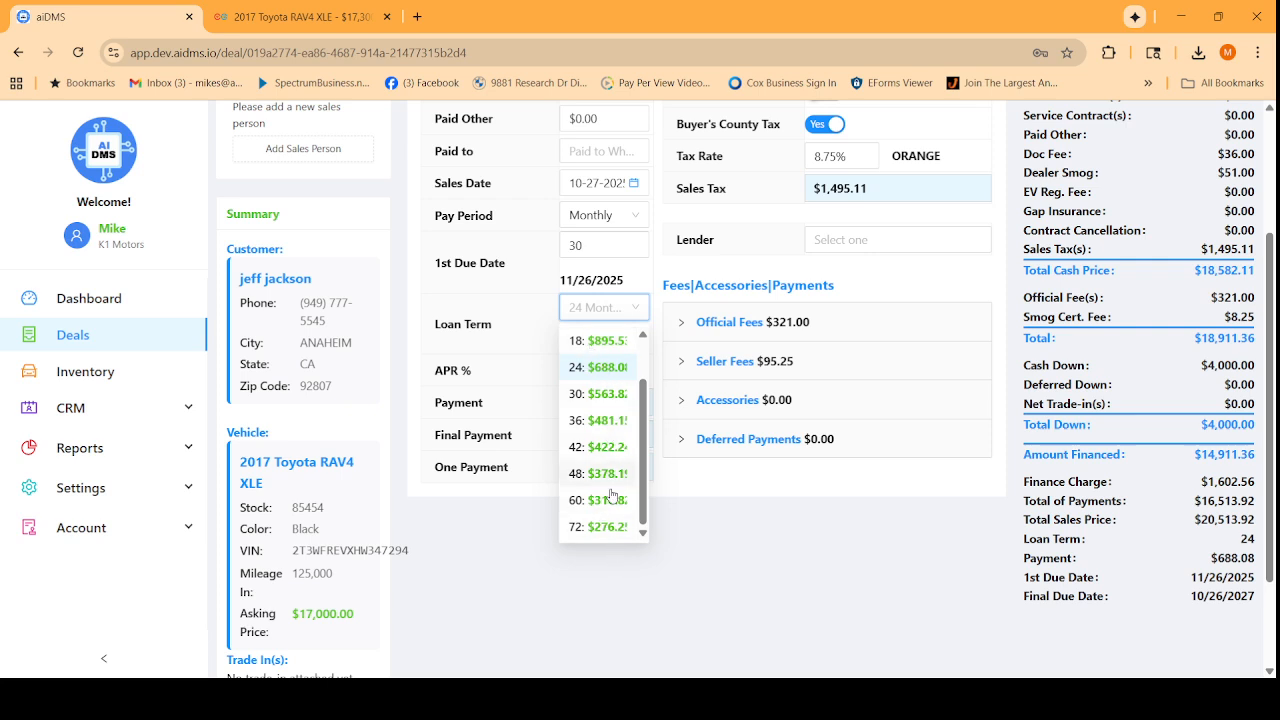
{"action": "left_click", "coordinate": [596, 420]}
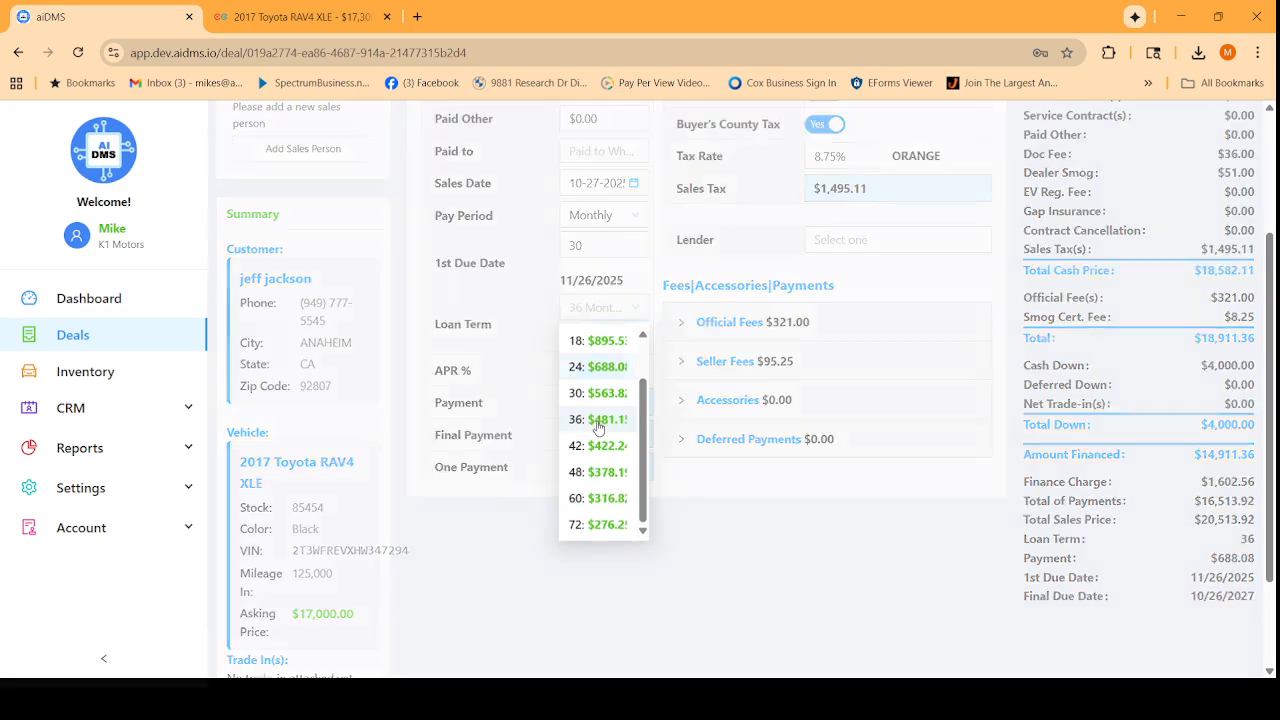
{"action": "left_click", "coordinate": [589, 380]}
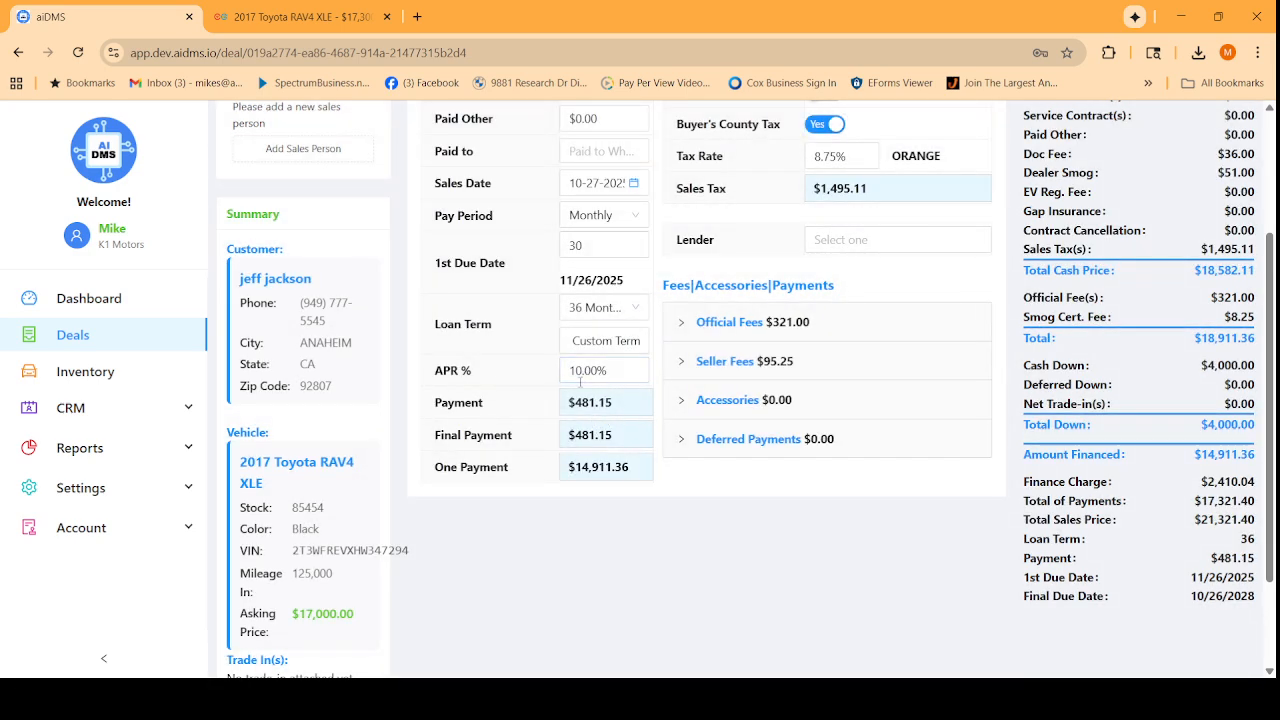
{"action": "key", "text": "ctrl+a"}
{"action": "type", "text": "7"}
{"action": "left_click", "coordinate": [431, 376]}
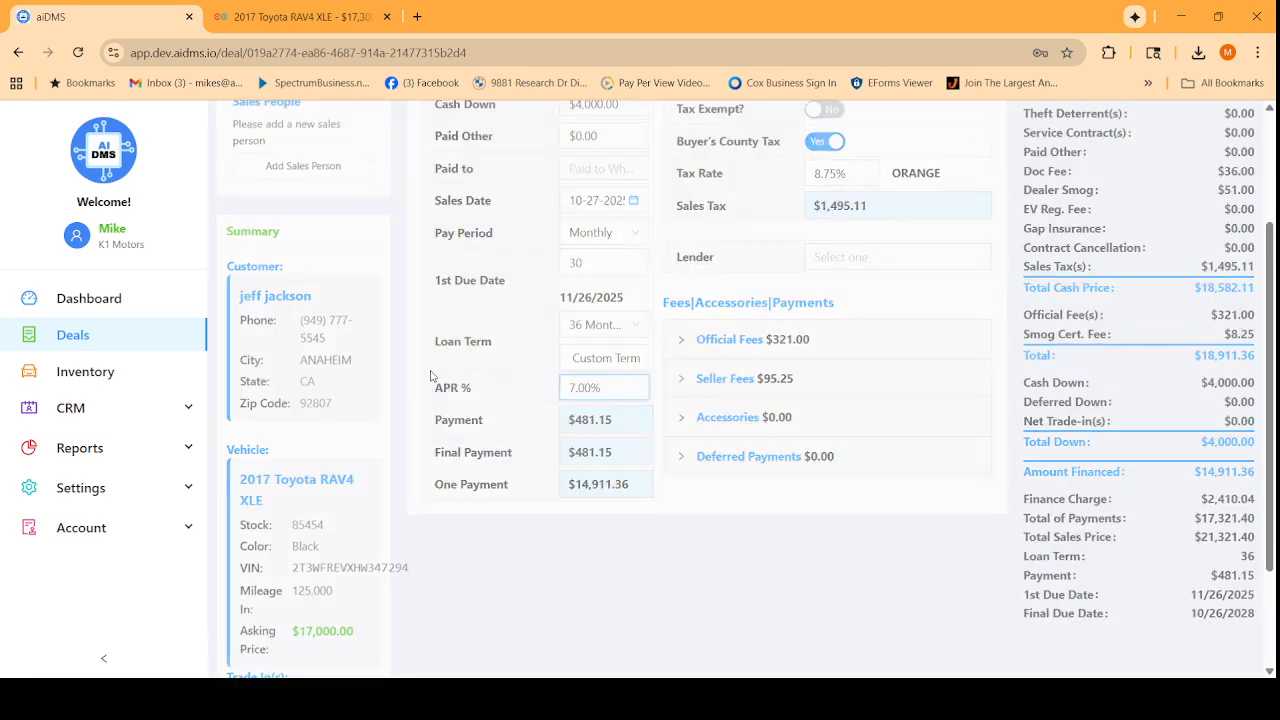
{"action": "scroll", "coordinate": [712, 416], "scroll_direction": "up", "scroll_amount": 2}
{"action": "scroll", "coordinate": [712, 416], "scroll_direction": "down", "scroll_amount": 2}
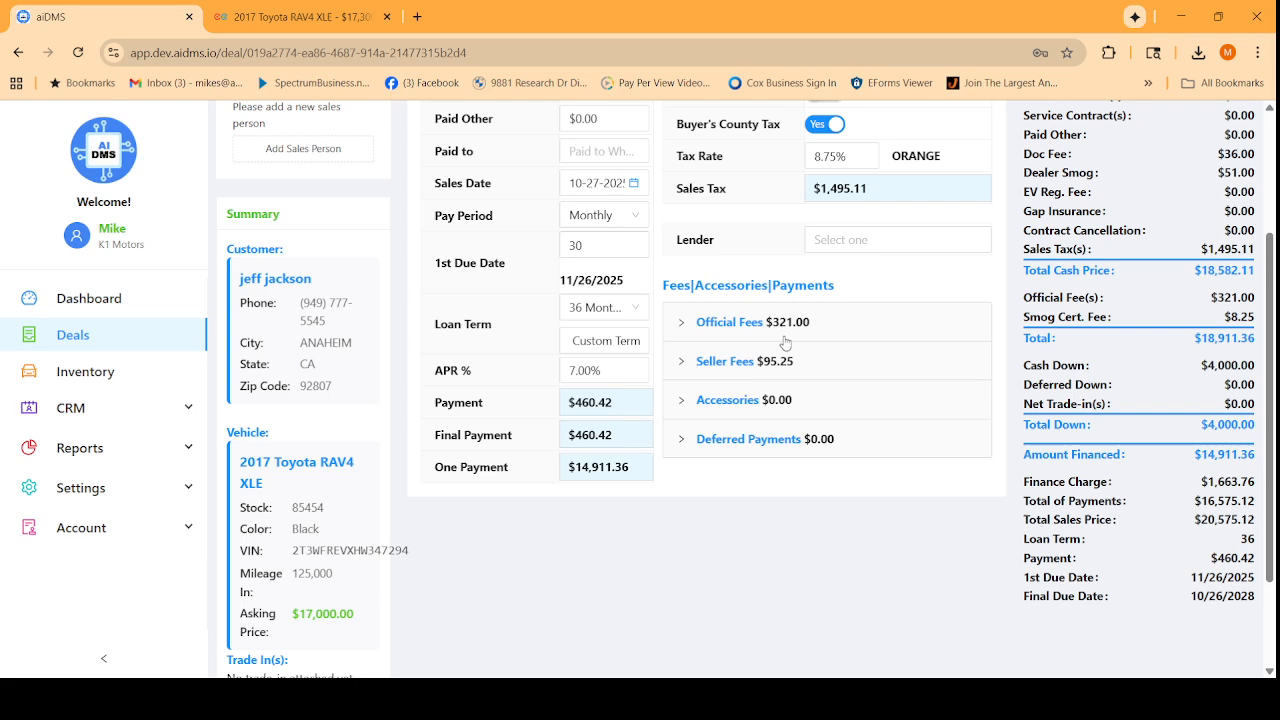
{"action": "scroll", "coordinate": [790, 350], "scroll_direction": "up", "scroll_amount": 3}
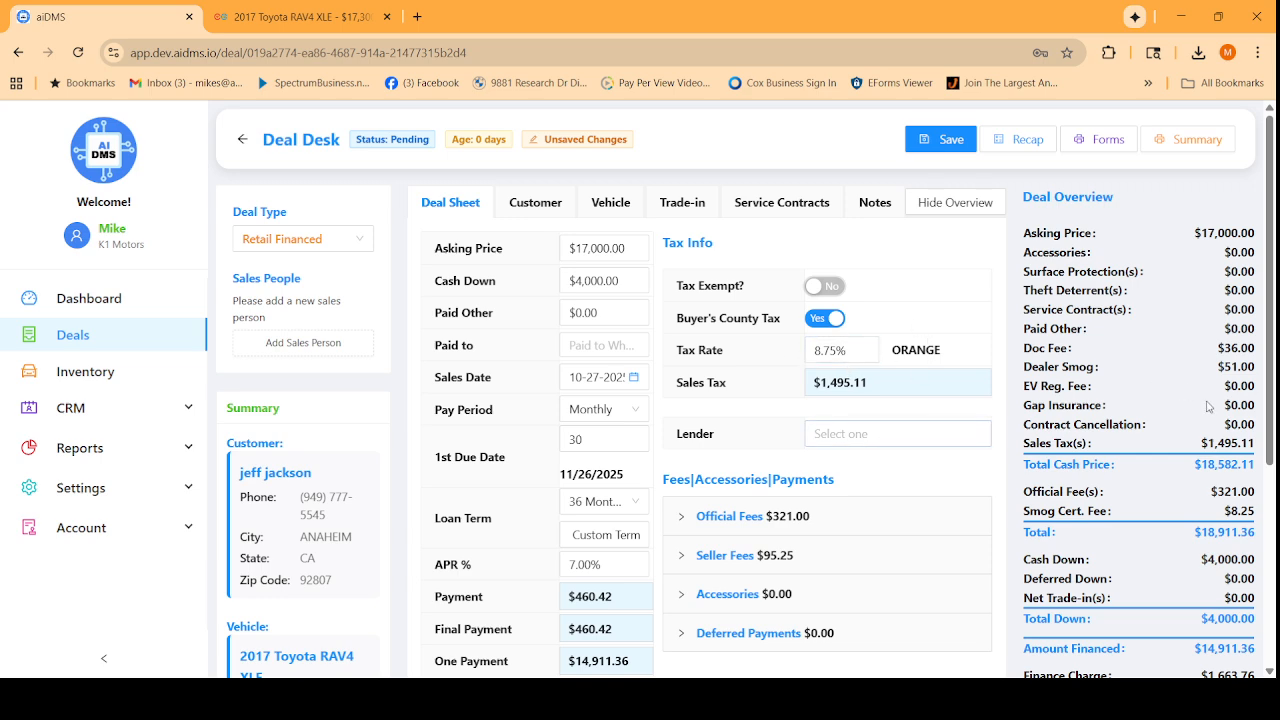
{"action": "scroll", "coordinate": [1200, 330], "scroll_direction": "down", "scroll_amount": 2}
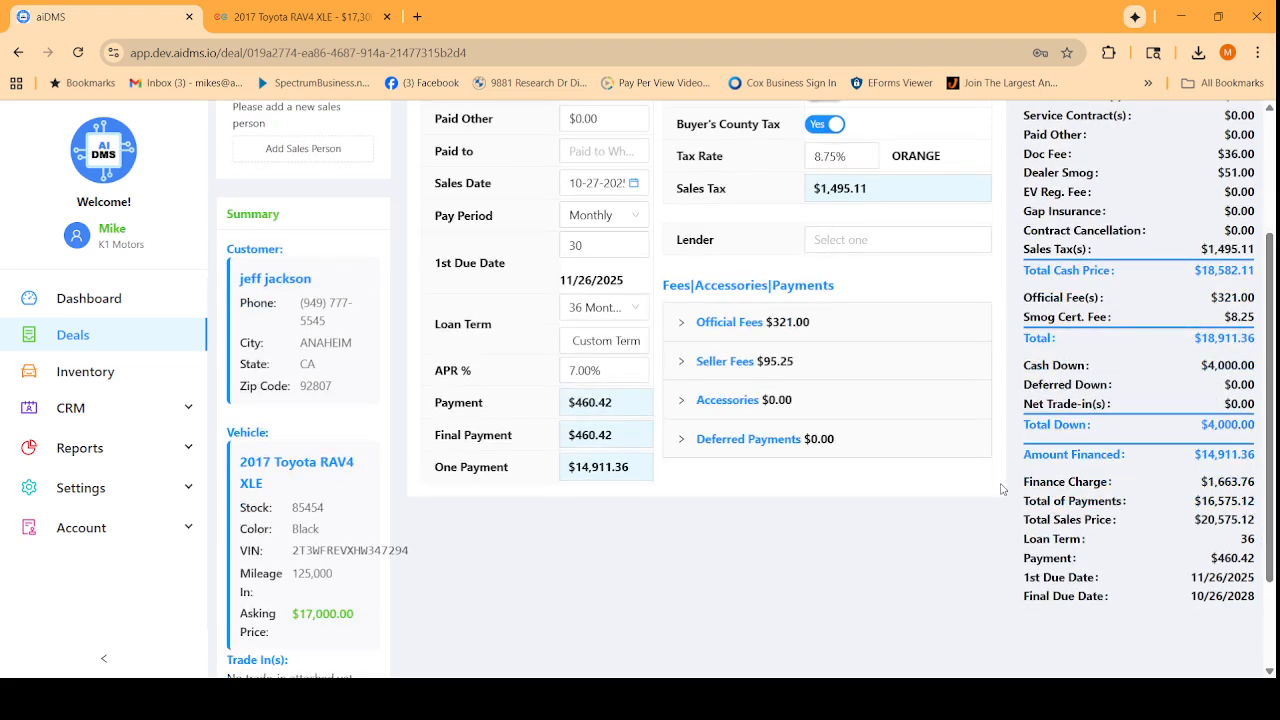
{"action": "scroll", "coordinate": [1002, 489], "scroll_direction": "up", "scroll_amount": 2}
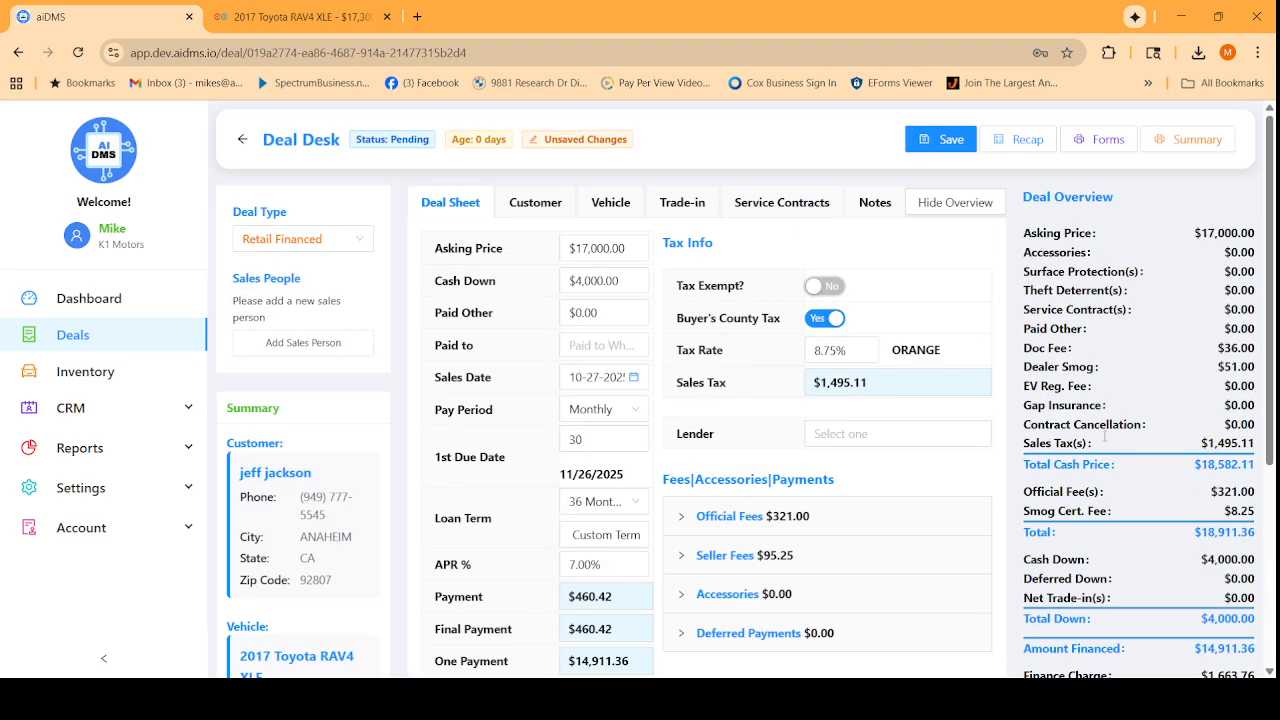
Check the Customer tab, then set the RAV4's Mileage Out to 125,000 on the Vehicle tab.
{"action": "left_click", "coordinate": [533, 203]}
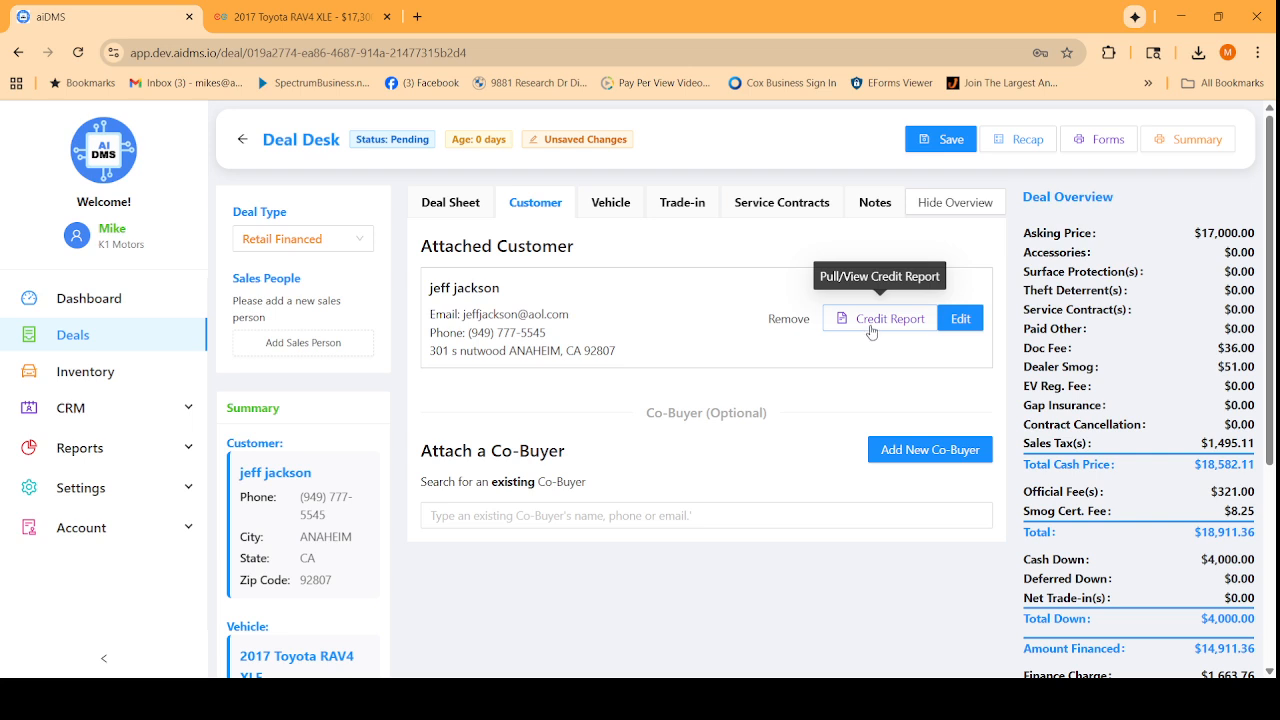
{"action": "left_click", "coordinate": [608, 207]}
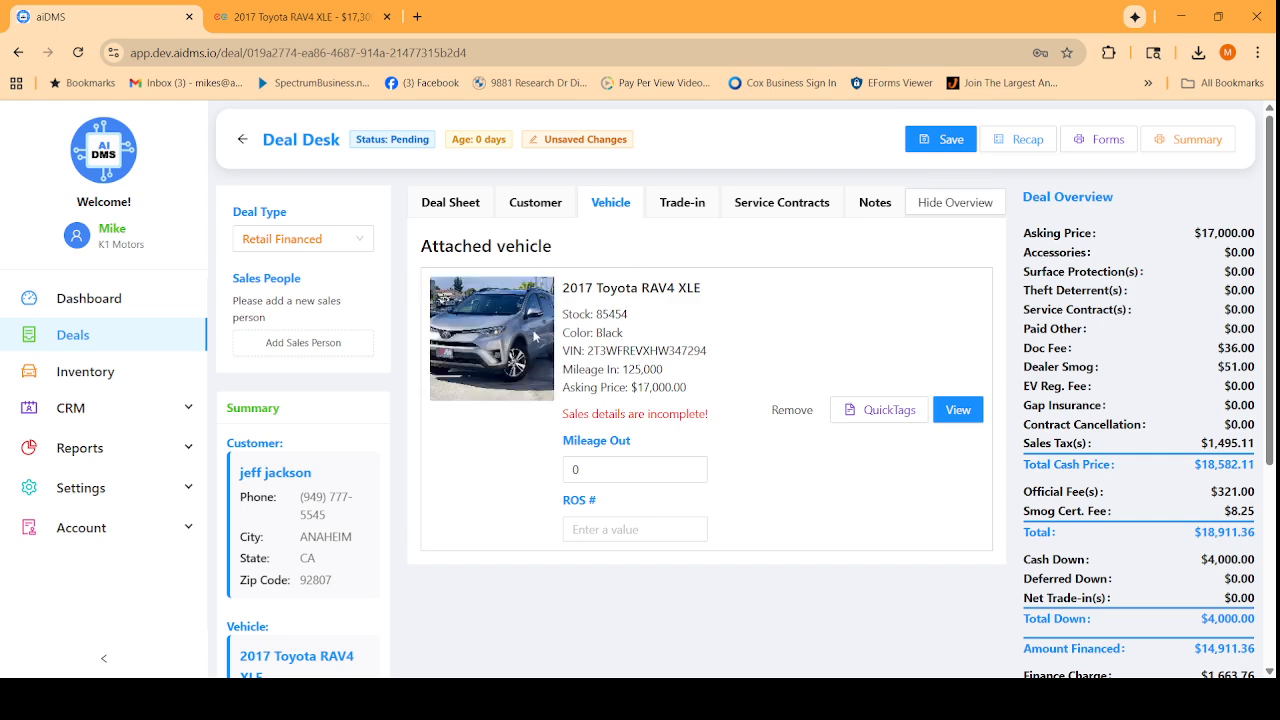
{"action": "left_click", "coordinate": [610, 471]}
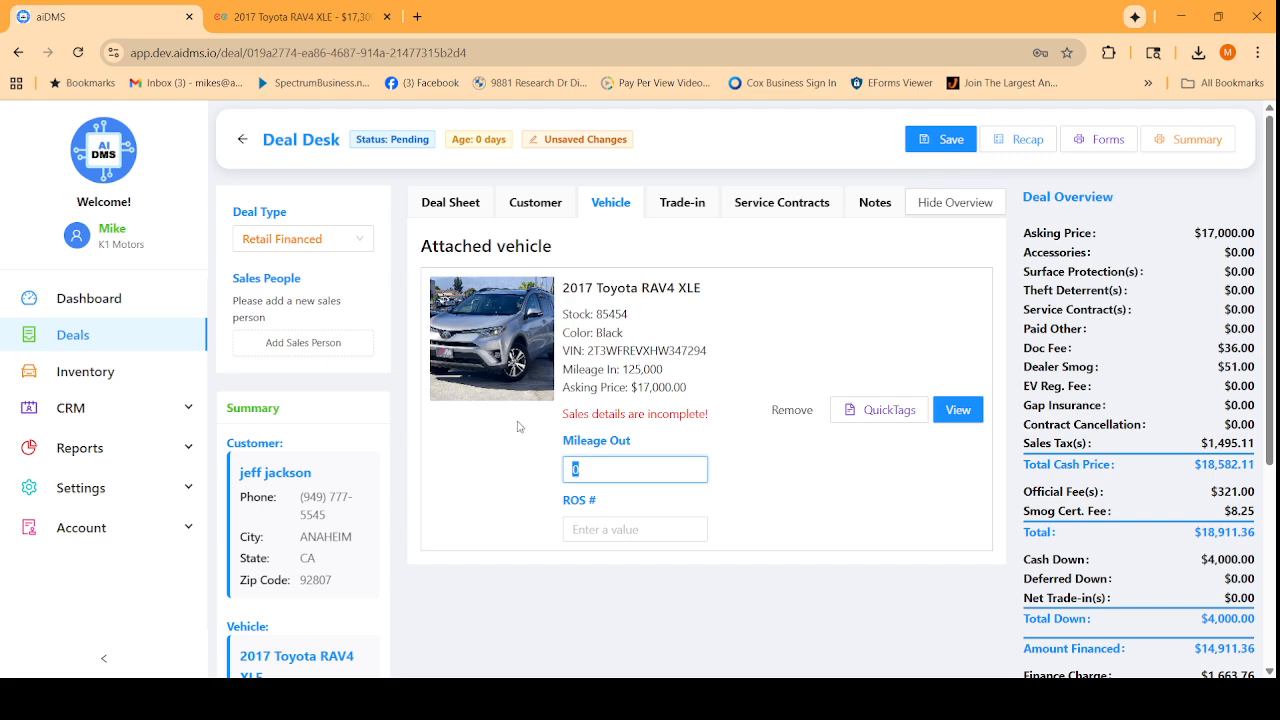
{"action": "type", "text": "5000"}
{"action": "left_click", "coordinate": [878, 443]}
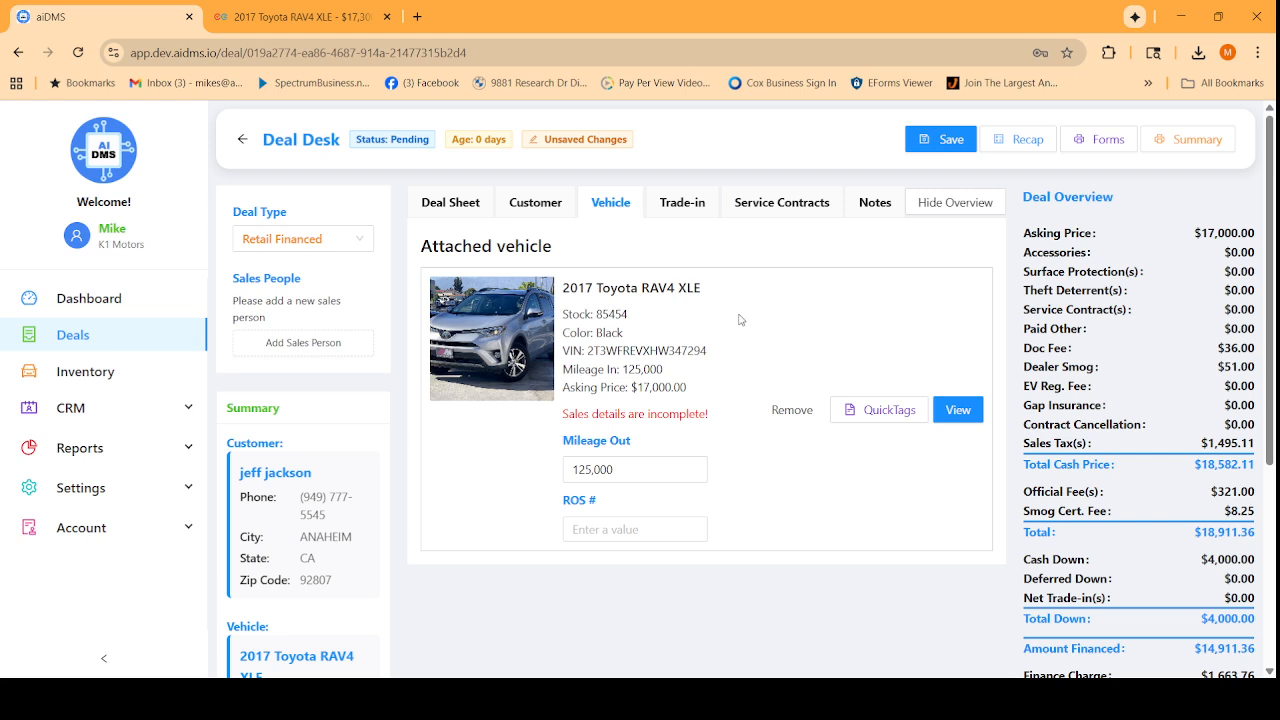
Look over the Trade-ins and Service Contracts tabs, then return to the Deal Sheet.
{"action": "left_click", "coordinate": [692, 204]}
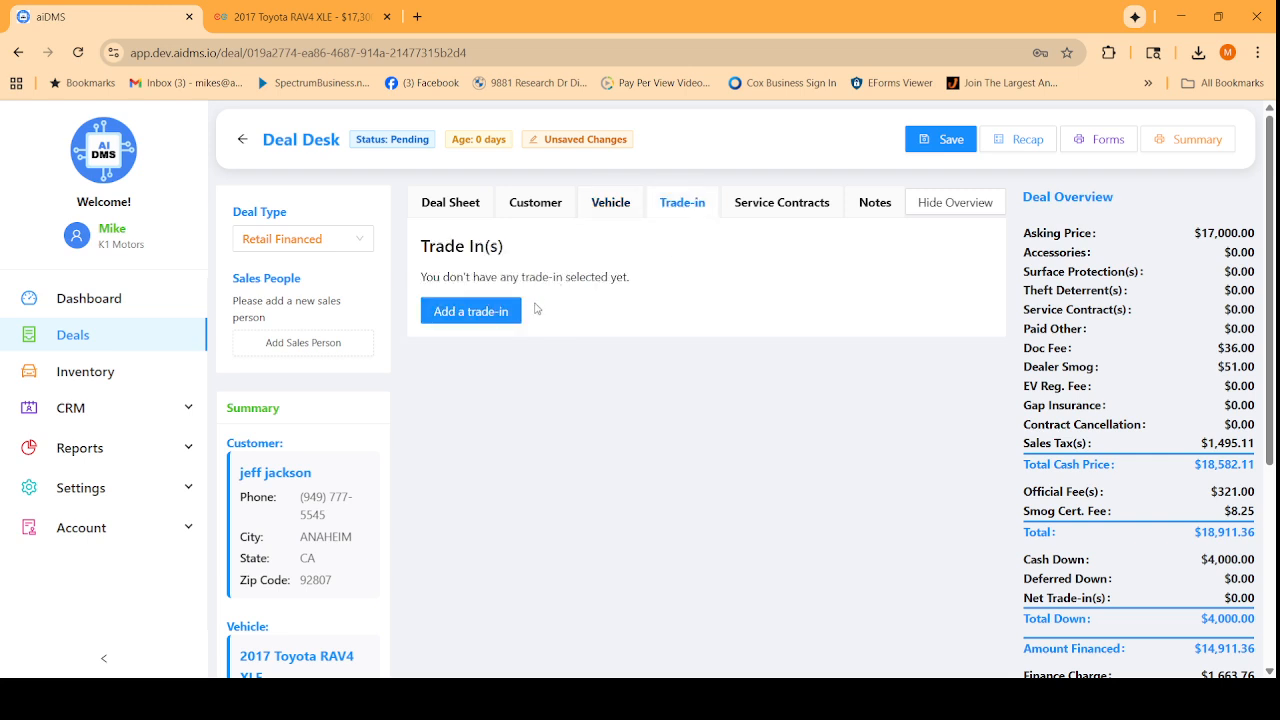
{"action": "left_click", "coordinate": [792, 205]}
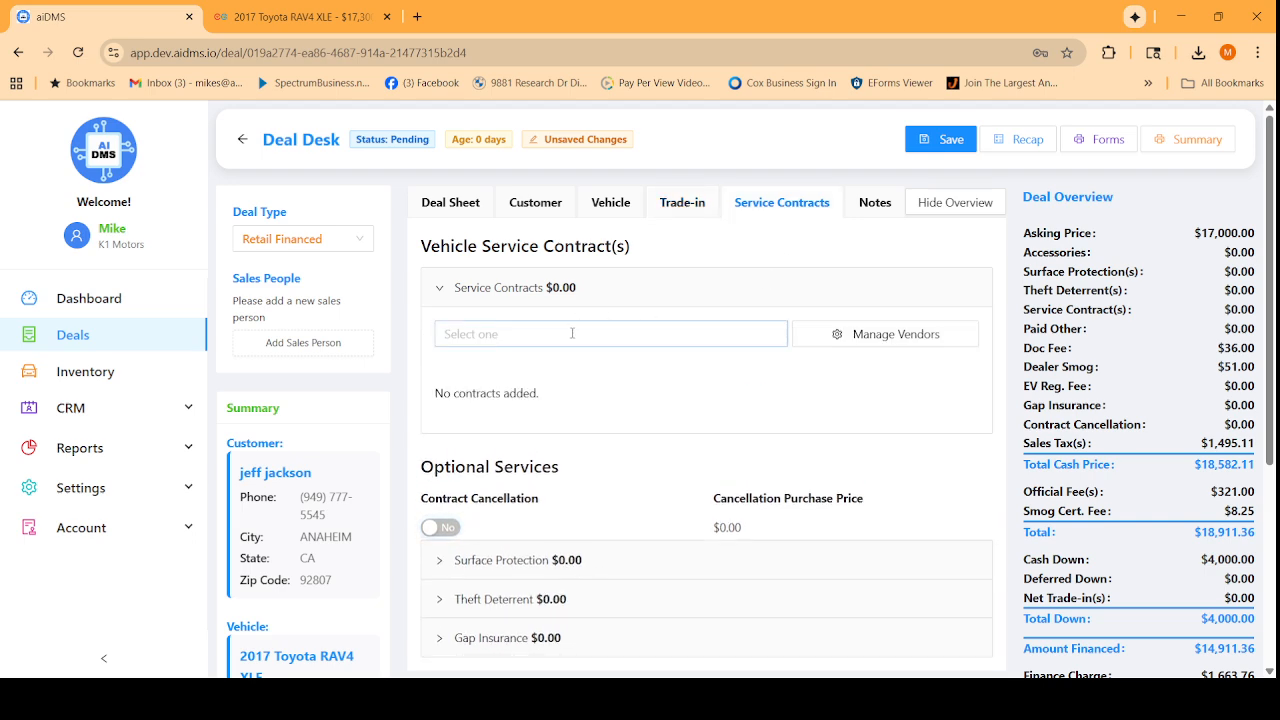
{"action": "left_click", "coordinate": [572, 333]}
{"action": "left_click", "coordinate": [731, 285]}
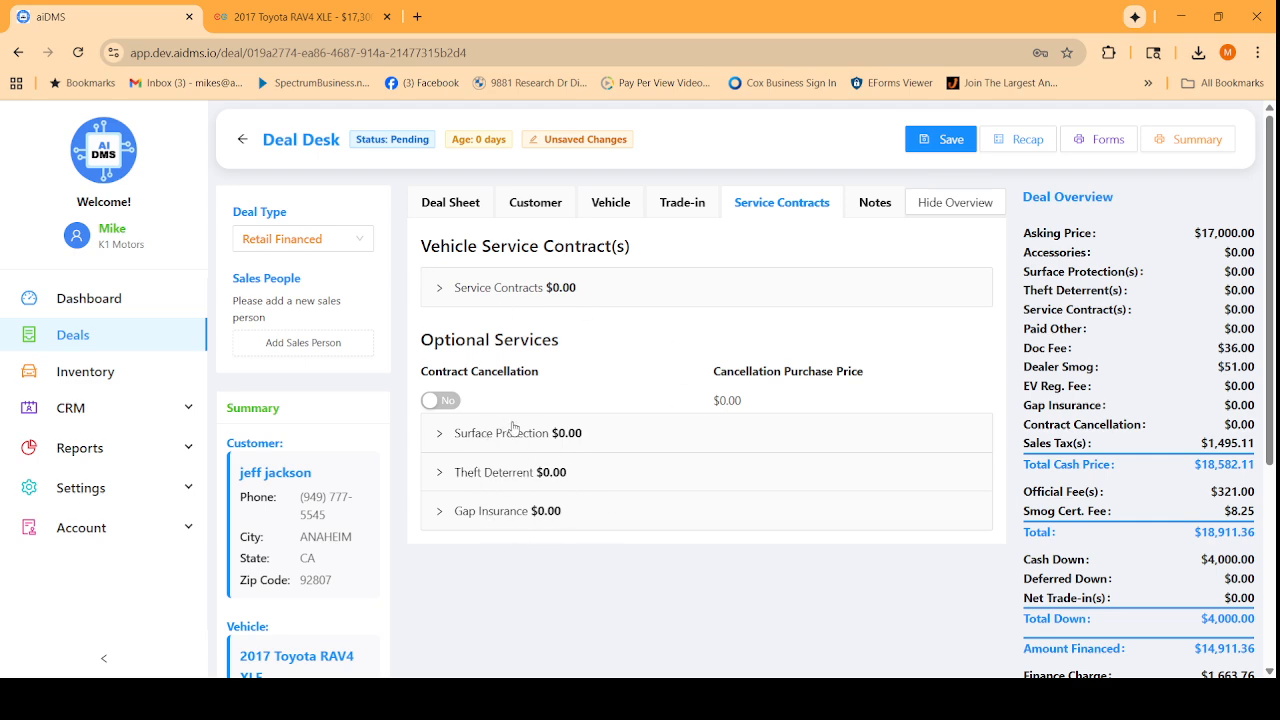
{"action": "left_click", "coordinate": [448, 203]}
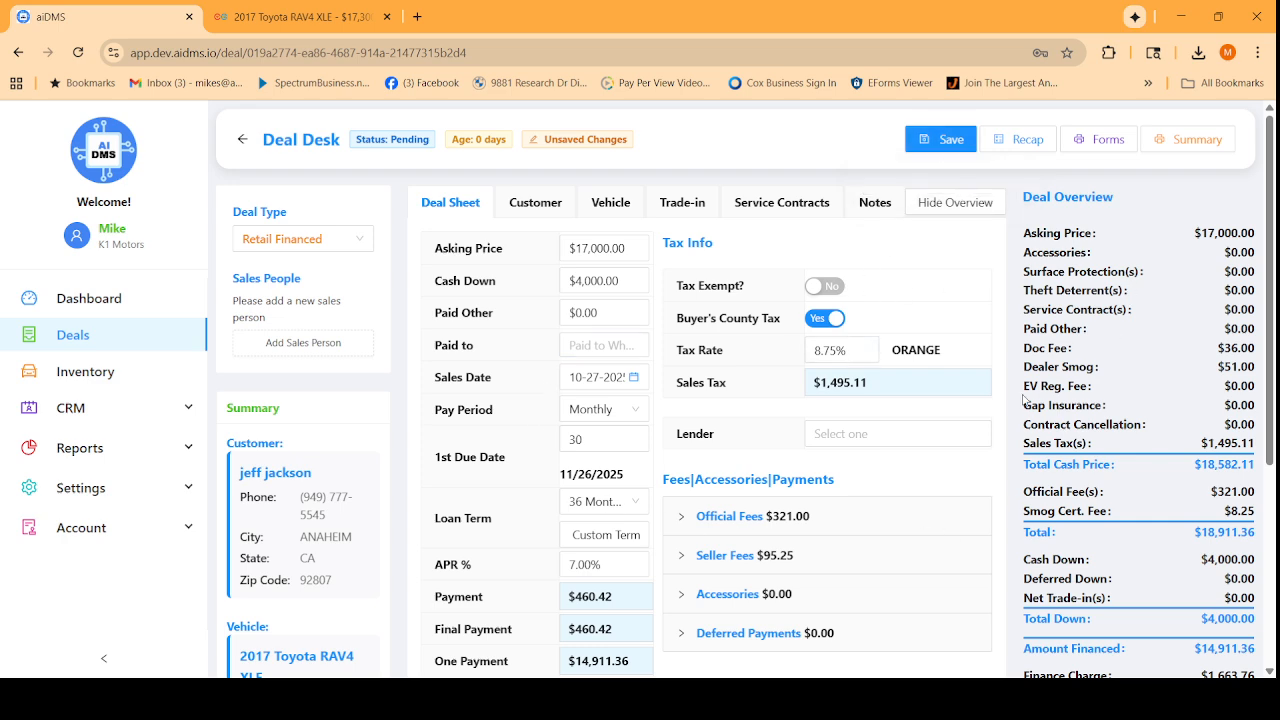
Remove the BHPH and Westlake pack filters and list all forms, showing page 2.
{"action": "left_click", "coordinate": [1100, 139]}
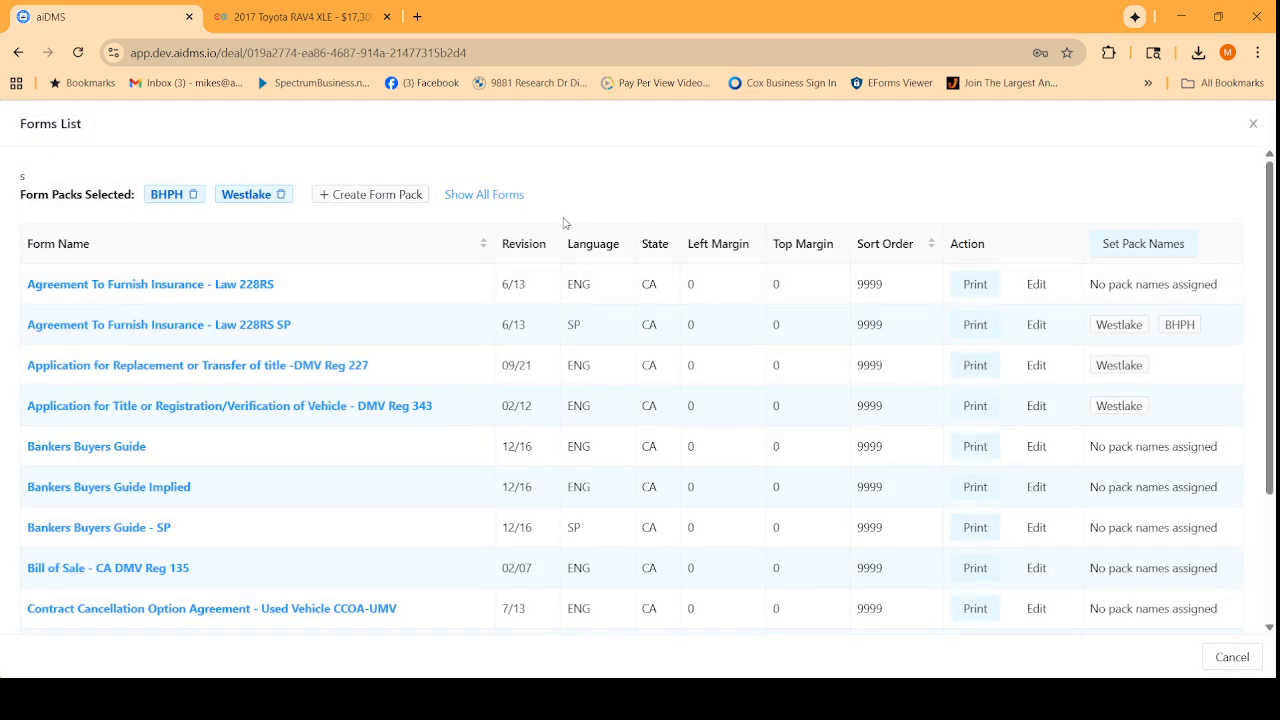
{"action": "left_click", "coordinate": [157, 192]}
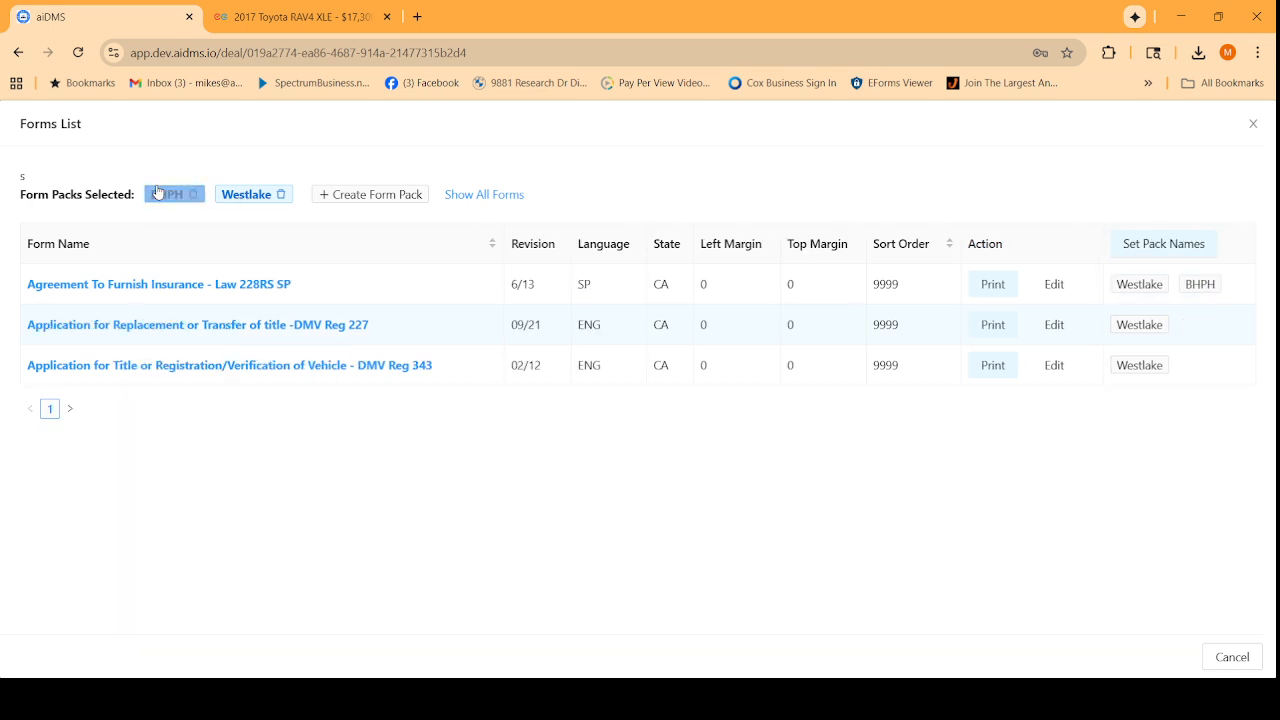
{"action": "left_click", "coordinate": [246, 192]}
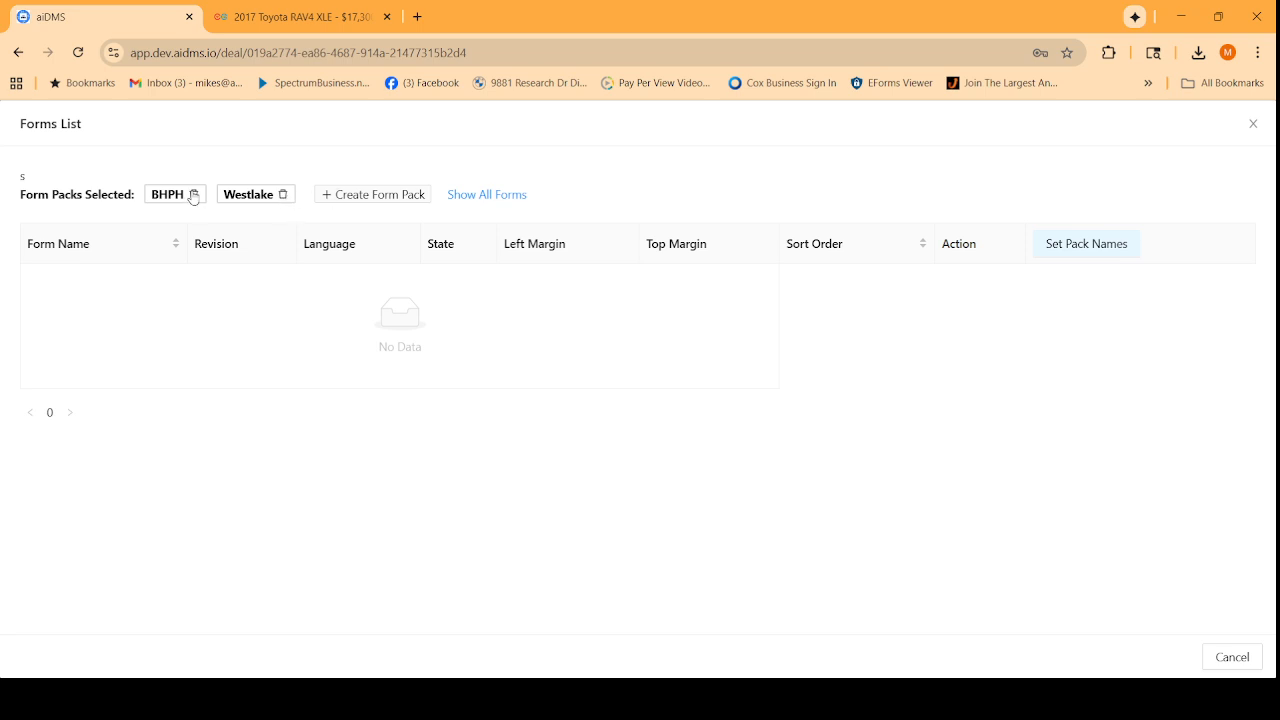
{"action": "left_click", "coordinate": [470, 205]}
{"action": "scroll", "coordinate": [330, 330], "scroll_direction": "down", "scroll_amount": 3}
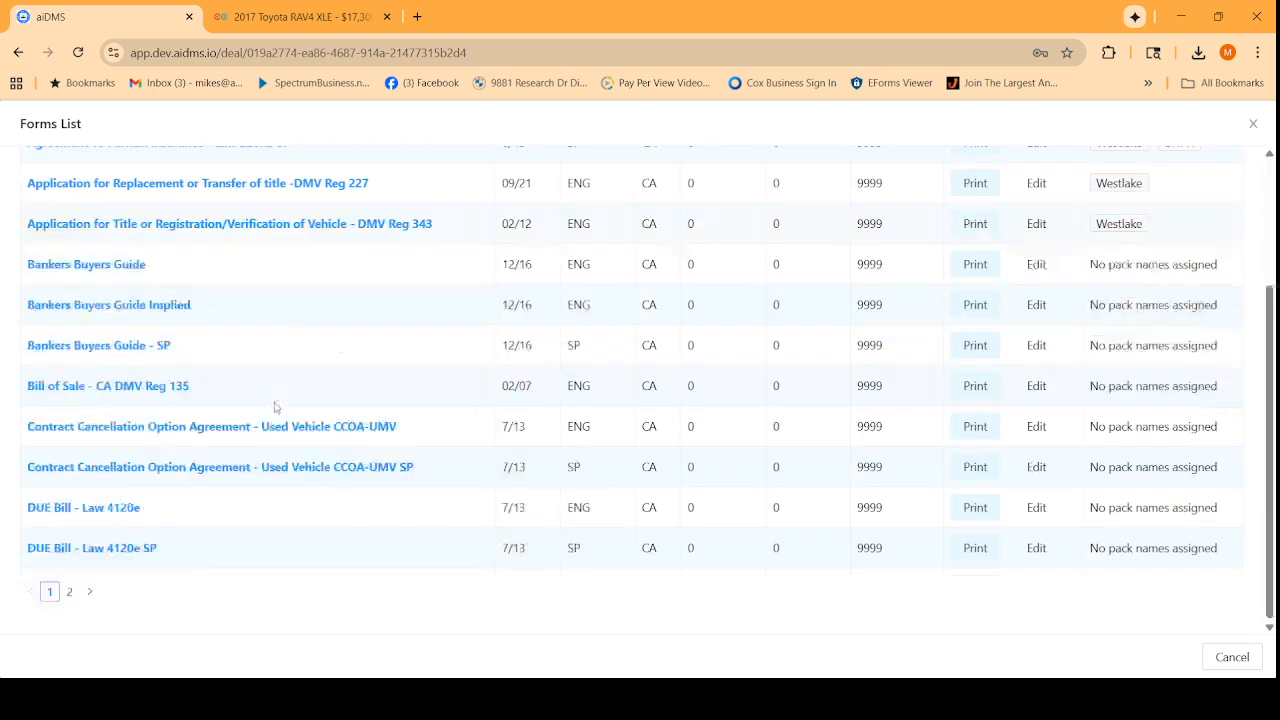
{"action": "left_click", "coordinate": [70, 592]}
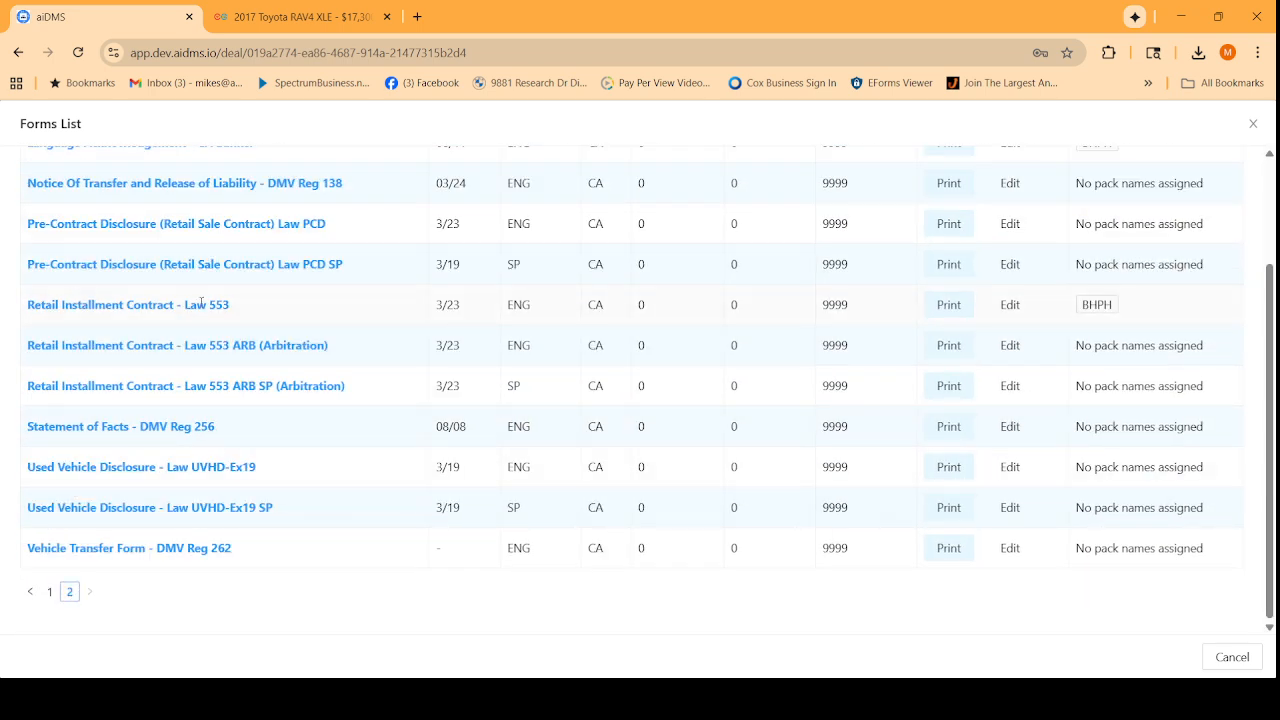
Generate and page through the Retail Installment Contract - Law 553 preview, then close both dialogs.
{"action": "left_click", "coordinate": [952, 308]}
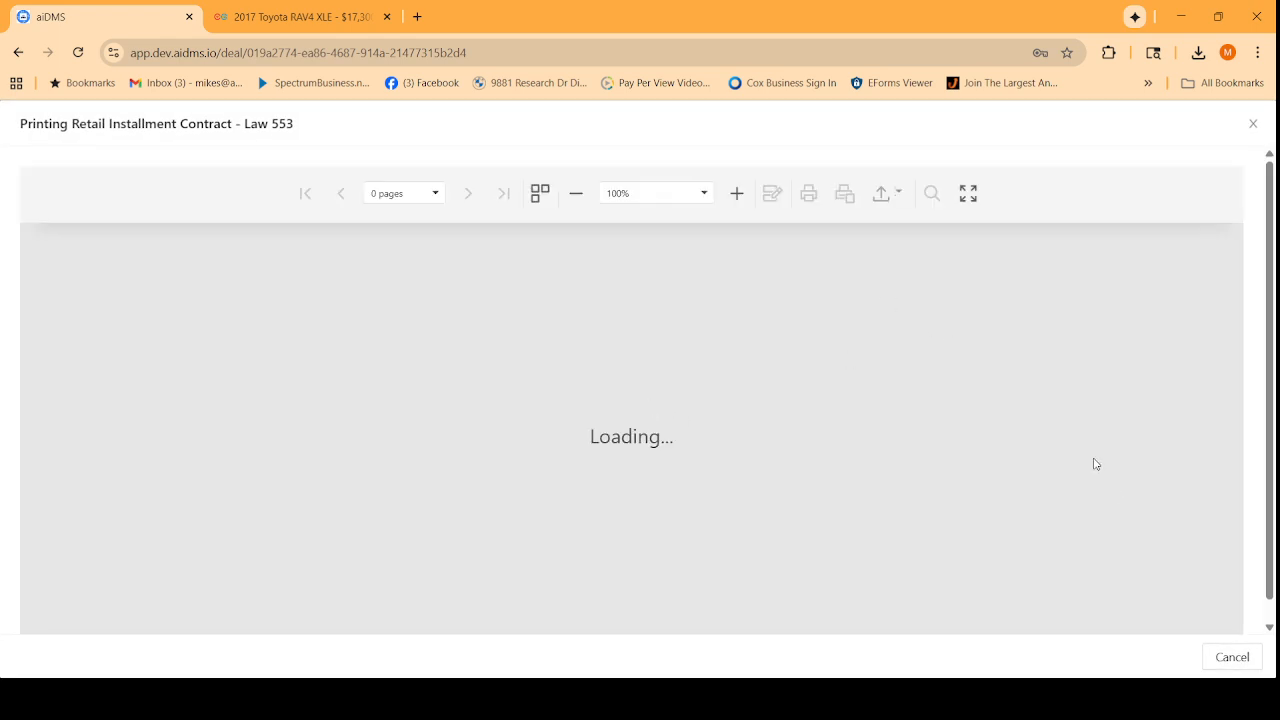
{"action": "left_click", "coordinate": [1160, 499]}
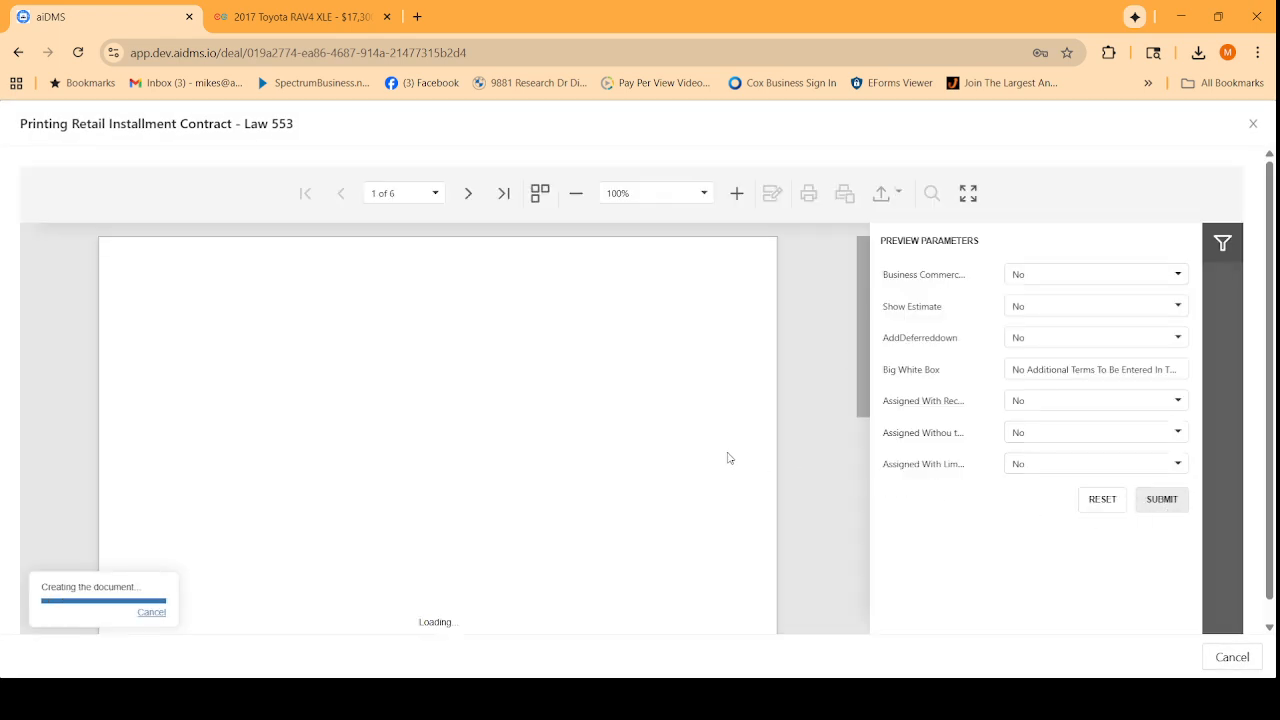
{"action": "scroll", "coordinate": [728, 453], "scroll_direction": "down", "scroll_amount": 5}
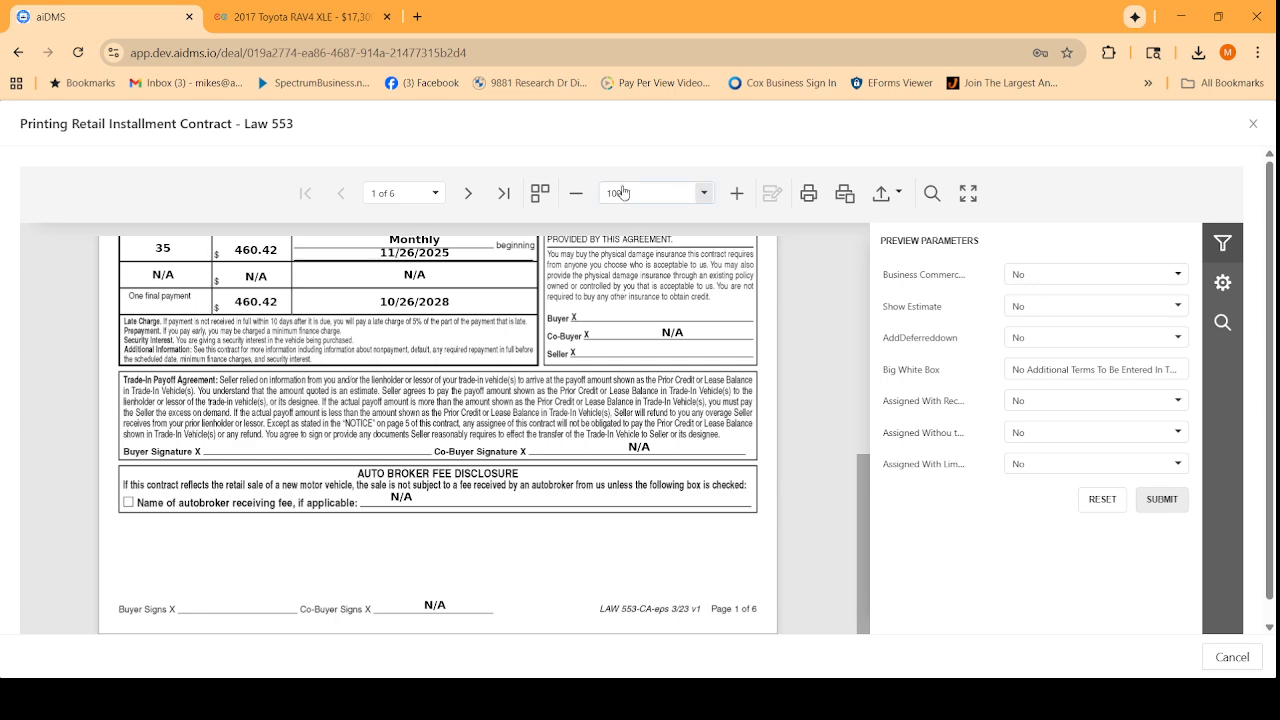
{"action": "left_click", "coordinate": [469, 193]}
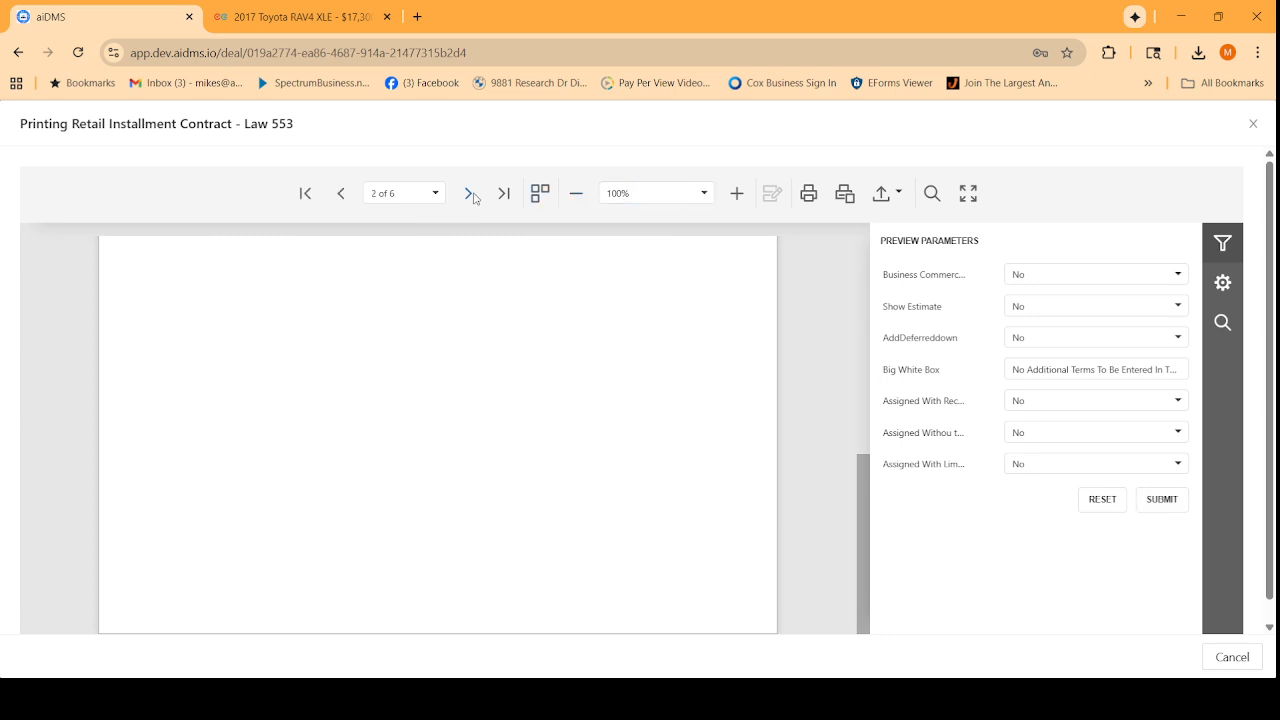
{"action": "scroll", "coordinate": [516, 333], "scroll_direction": "down", "scroll_amount": 6}
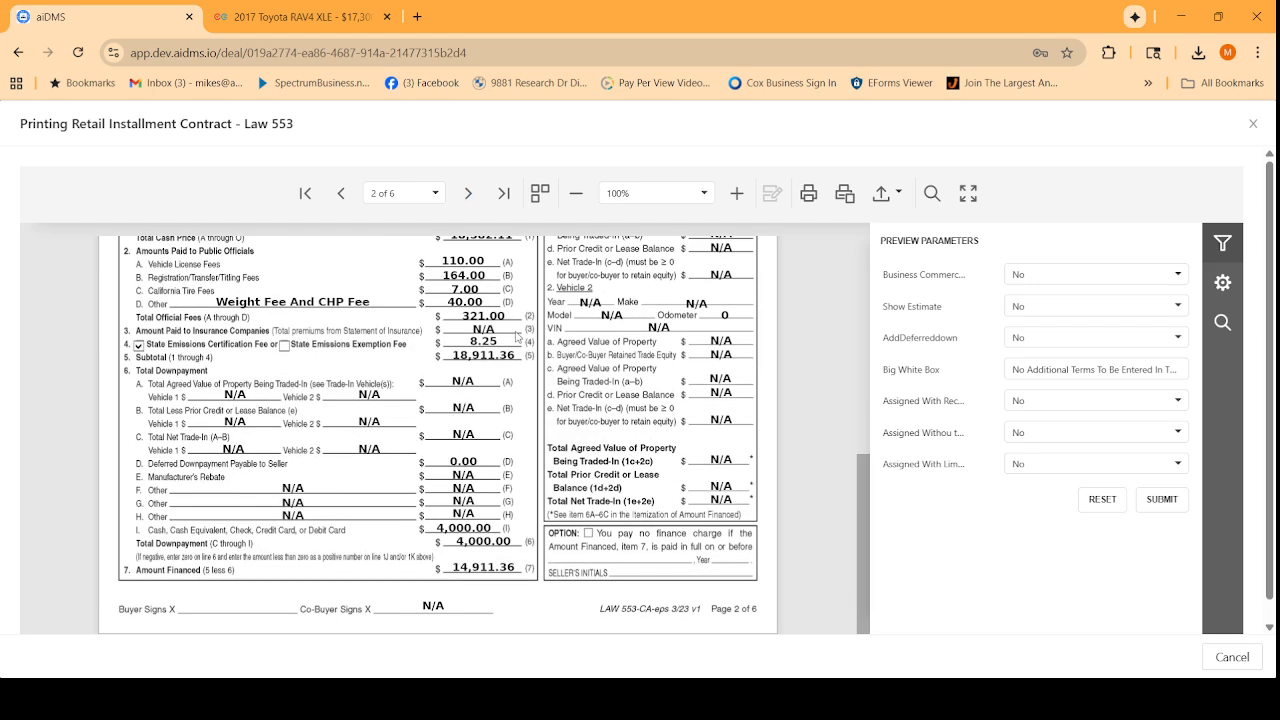
{"action": "left_click", "coordinate": [1250, 126]}
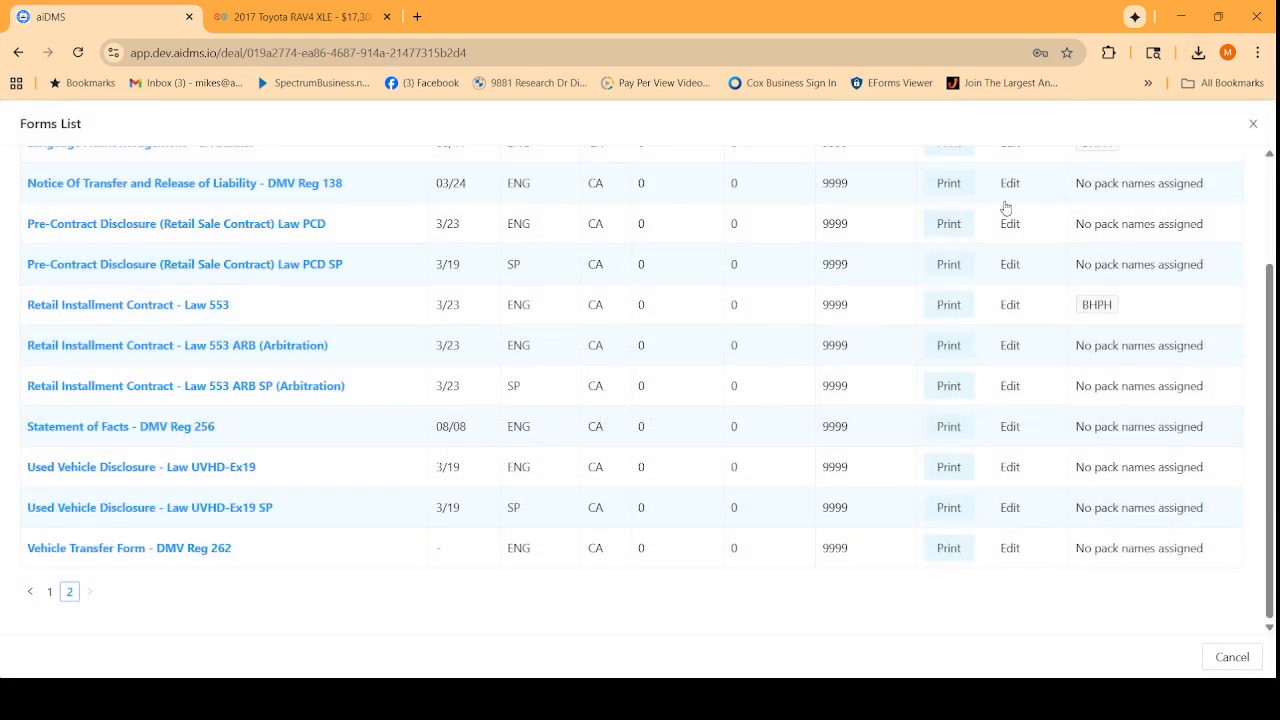
{"action": "left_click", "coordinate": [1253, 124]}
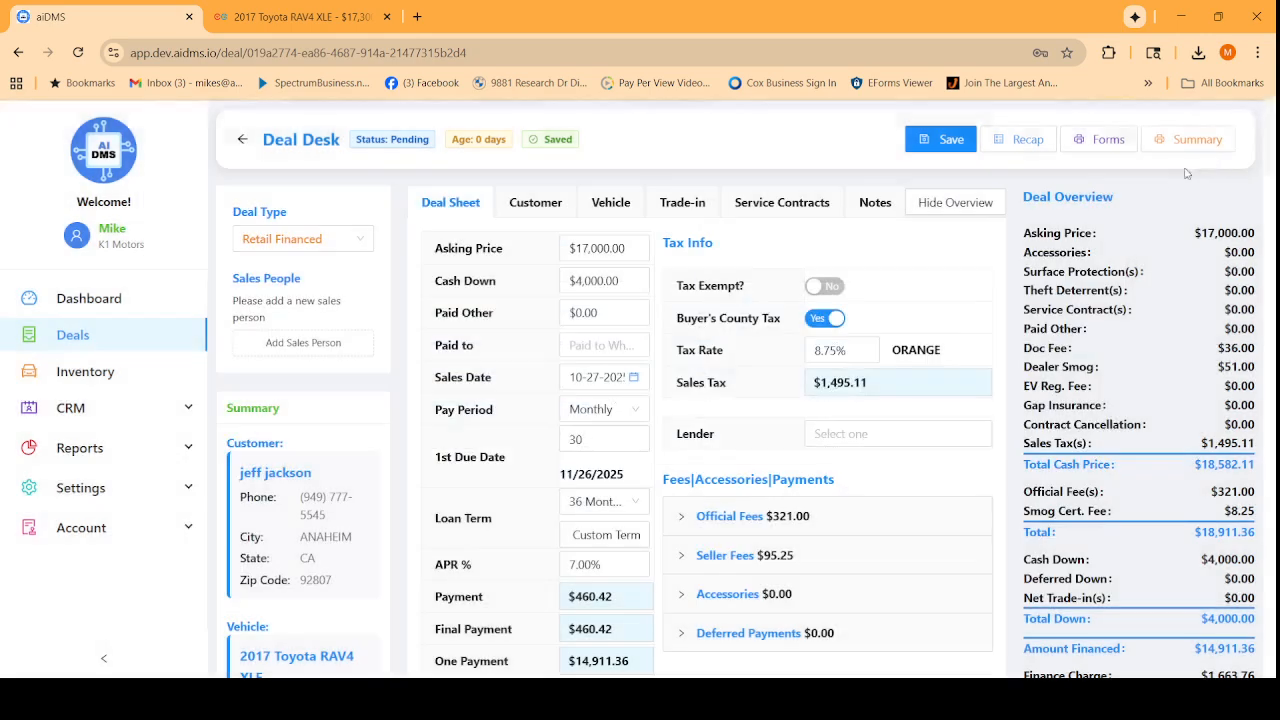
Scroll through the Deal Summary's cash price, down payment, fees and monthly payment, then close it.
{"action": "left_click", "coordinate": [1194, 141]}
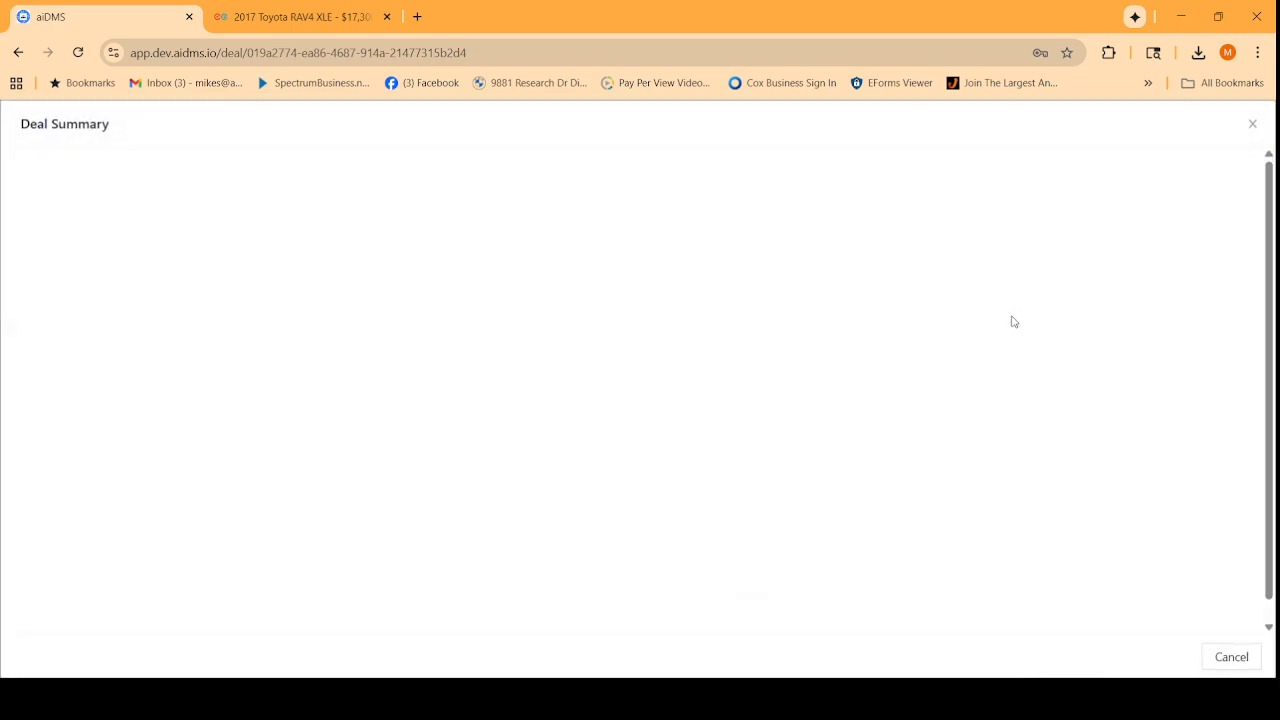
{"action": "scroll", "coordinate": [807, 390], "scroll_direction": "down", "scroll_amount": 5}
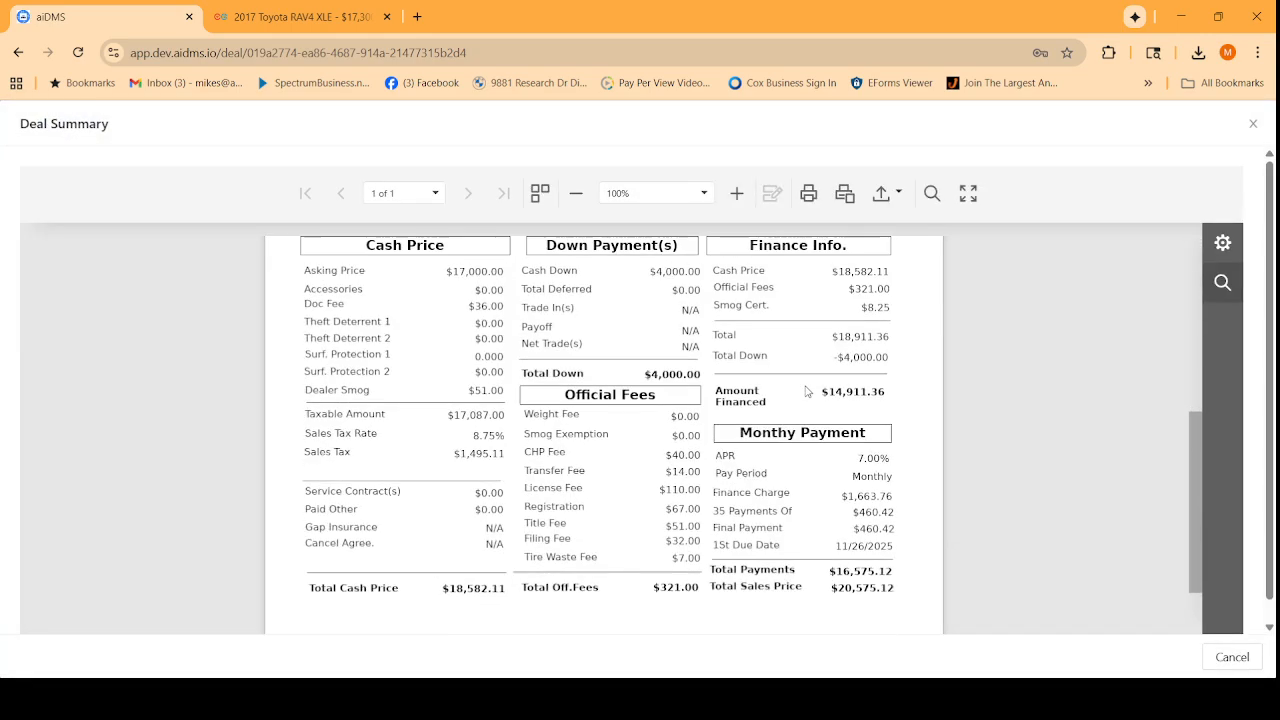
{"action": "scroll", "coordinate": [807, 385], "scroll_direction": "down", "scroll_amount": 2}
{"action": "scroll", "coordinate": [807, 380], "scroll_direction": "up", "scroll_amount": 6}
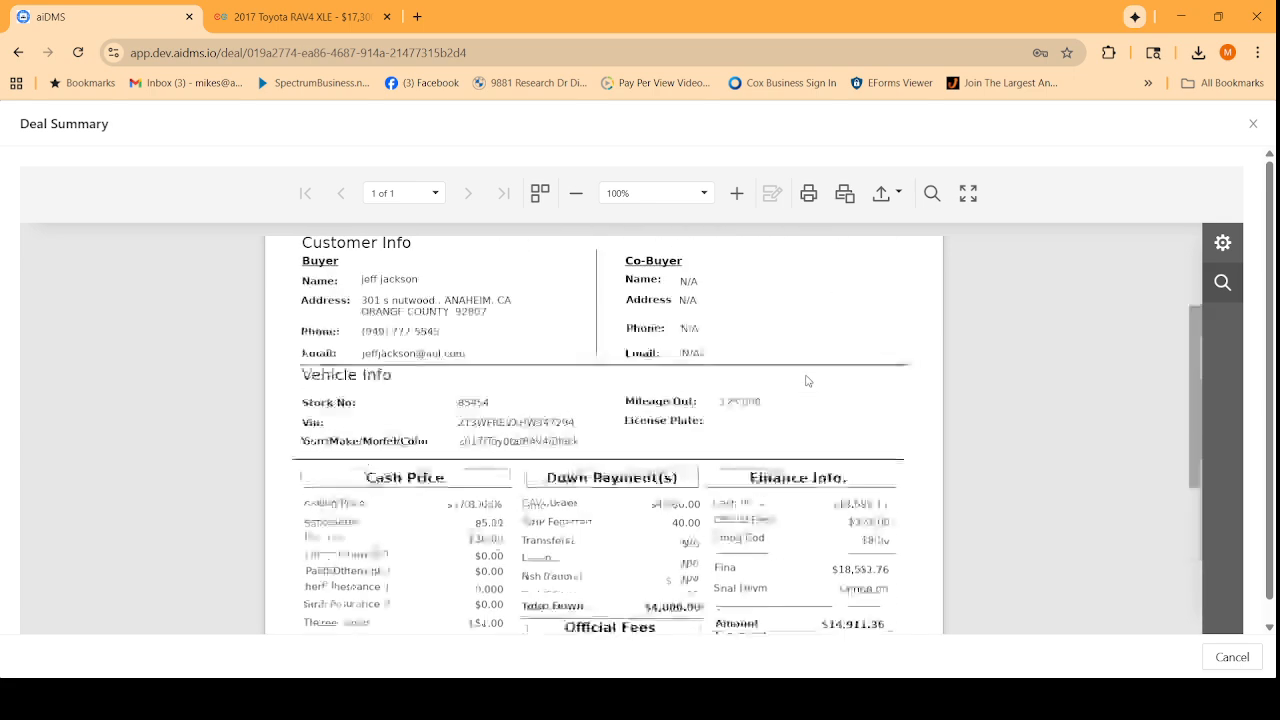
{"action": "scroll", "coordinate": [705, 366], "scroll_direction": "down", "scroll_amount": 4}
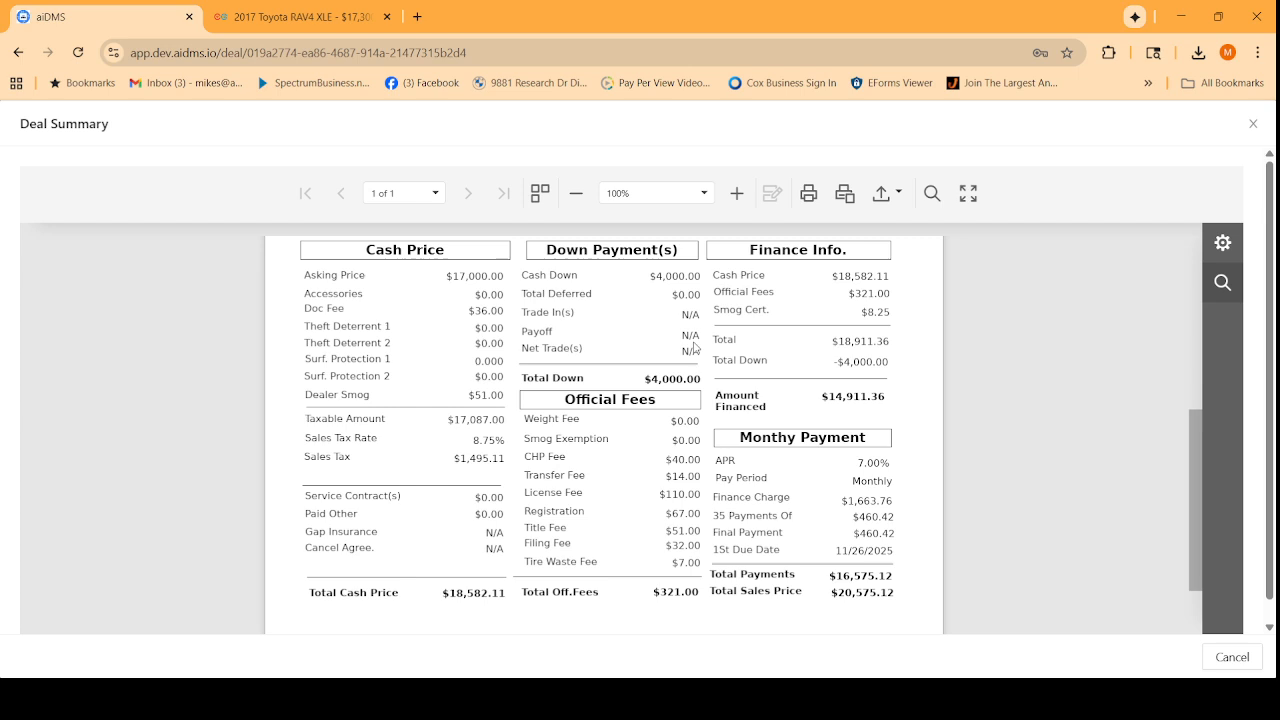
{"action": "scroll", "coordinate": [705, 352], "scroll_direction": "up", "scroll_amount": 2}
{"action": "scroll", "coordinate": [805, 368], "scroll_direction": "down", "scroll_amount": 2}
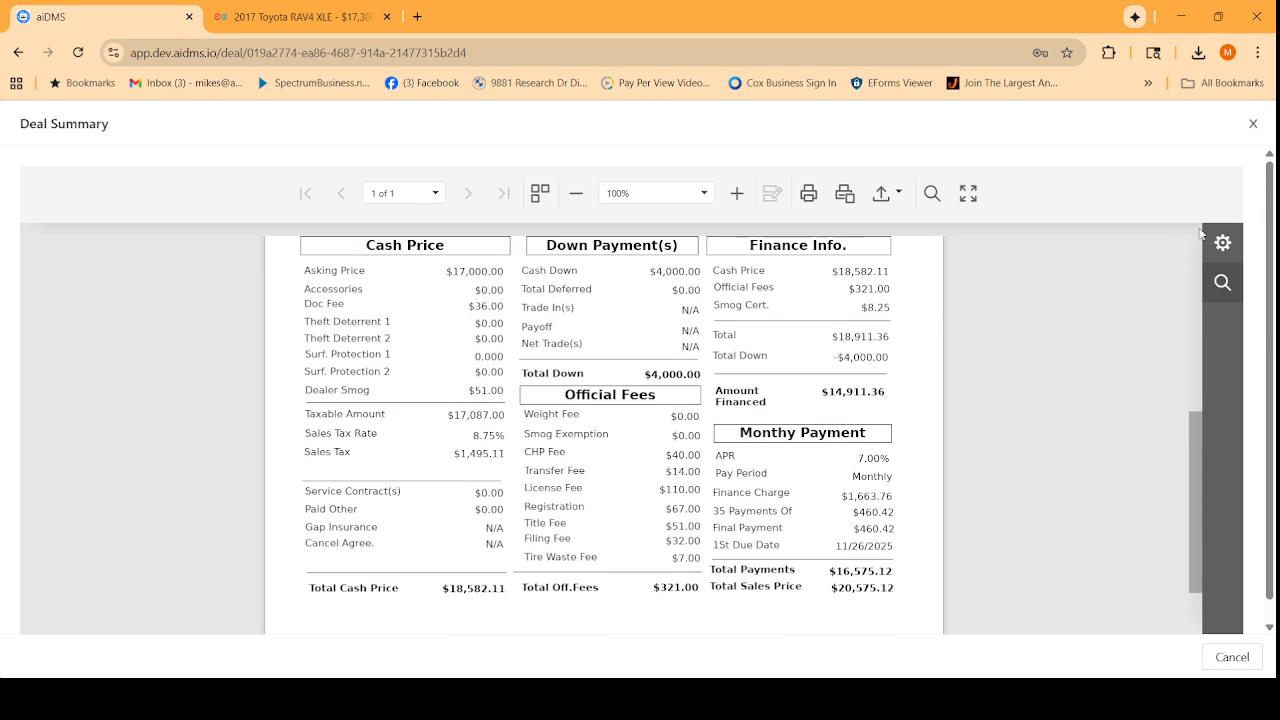
{"action": "left_click", "coordinate": [1254, 124]}
In the Recap's Commissions step, add a salesperson commission with a $250.00 flat base amount.
{"action": "left_click", "coordinate": [1008, 141]}
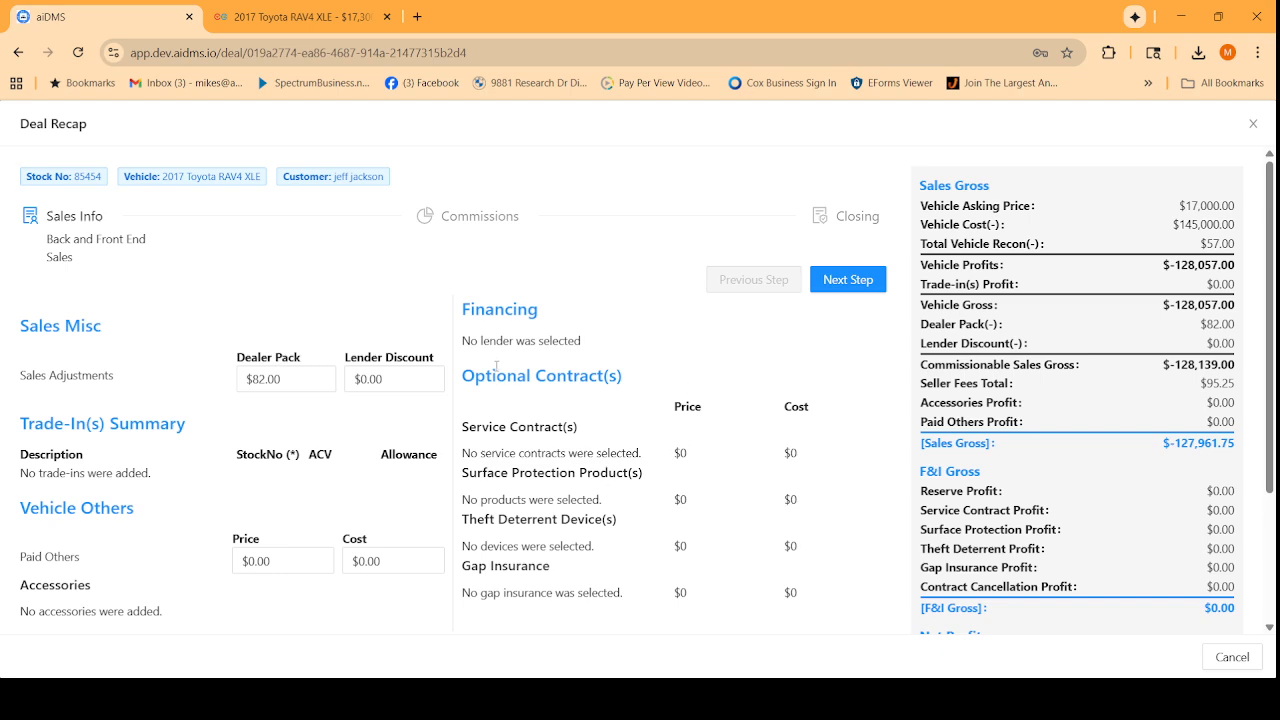
{"action": "left_click", "coordinate": [468, 218]}
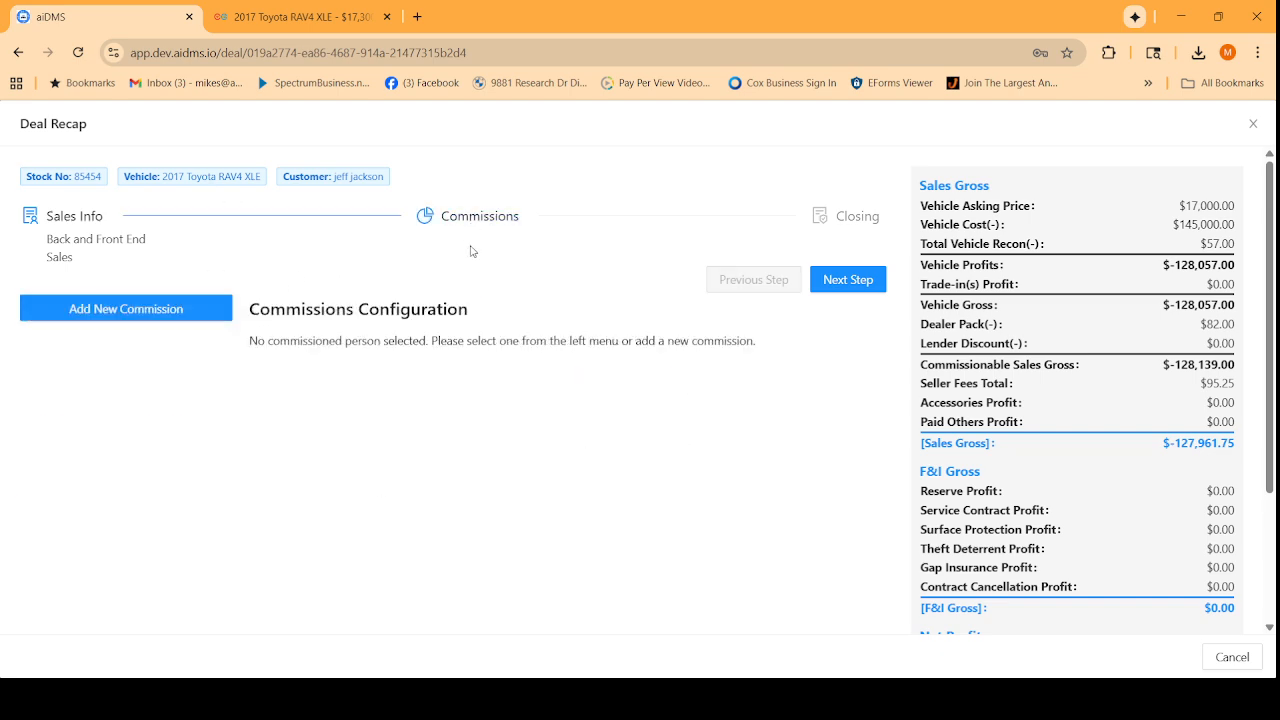
{"action": "left_click", "coordinate": [226, 313]}
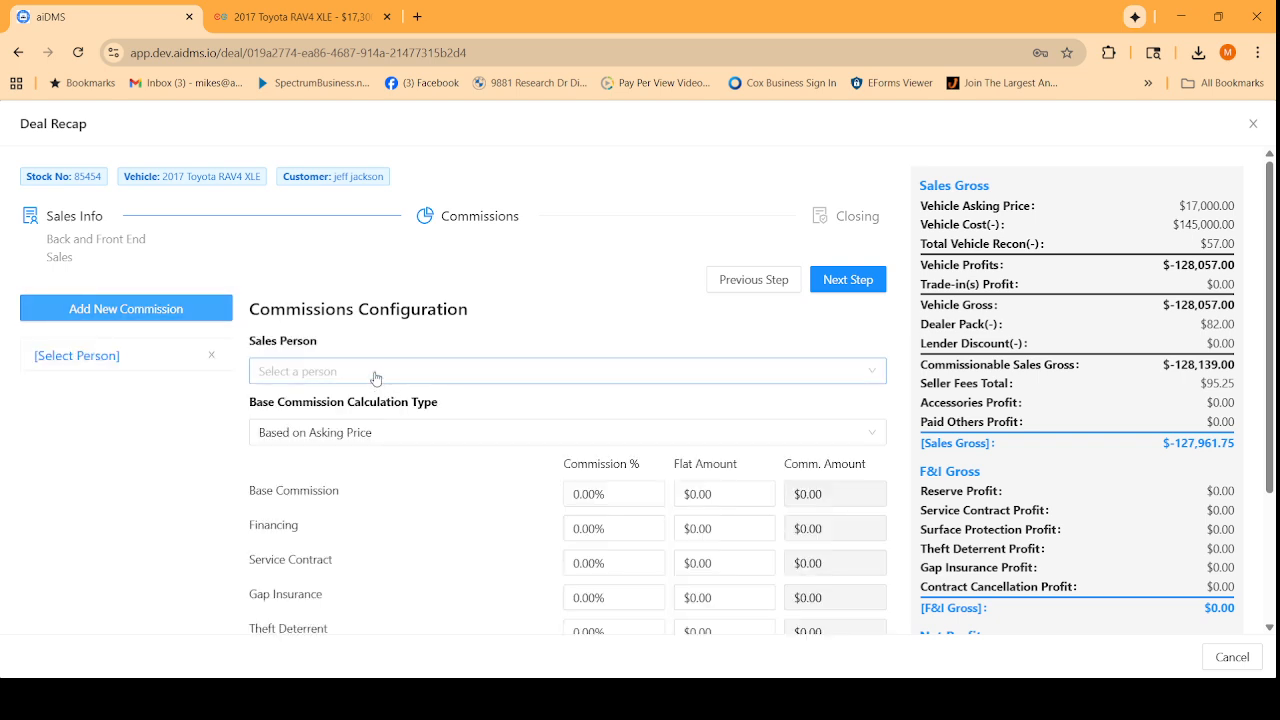
{"action": "left_click", "coordinate": [377, 374]}
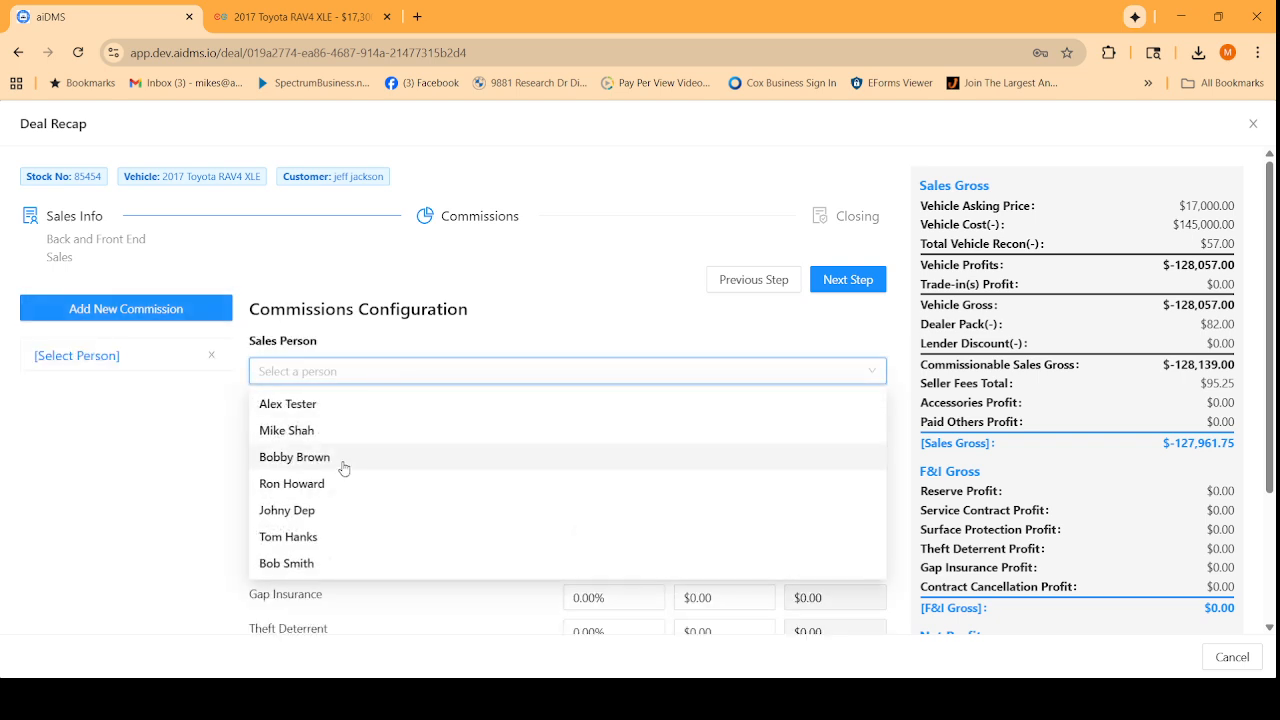
{"action": "left_click", "coordinate": [343, 468]}
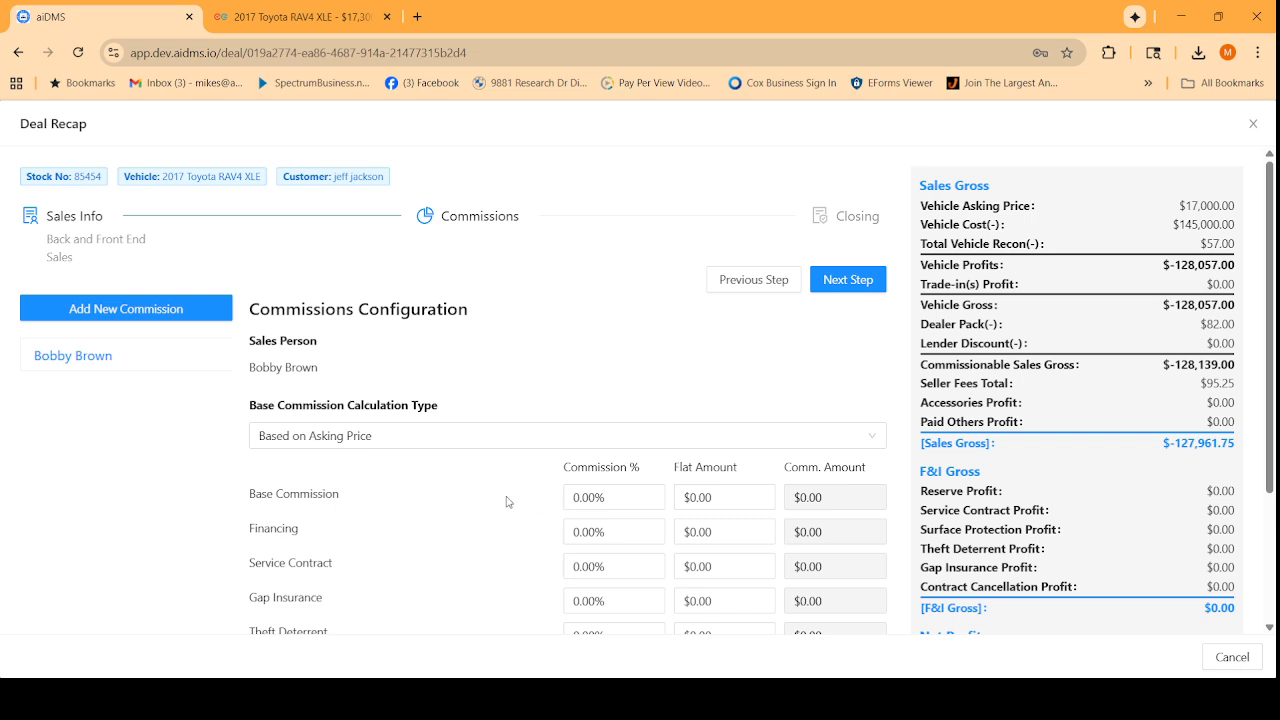
{"action": "left_click", "coordinate": [585, 497]}
{"action": "left_click", "coordinate": [717, 522]}
{"action": "left_click_drag", "start_coordinate": [748, 500], "coordinate": [571, 503]}
{"action": "type", "text": "2"}
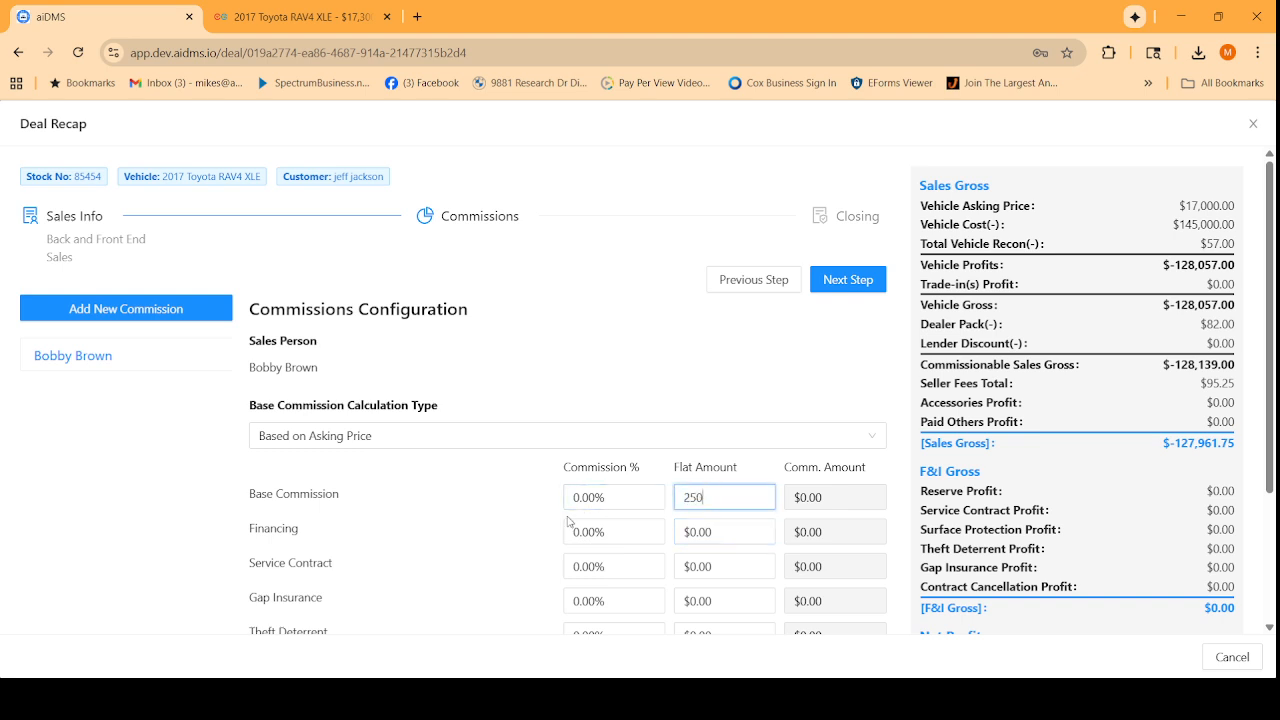
{"action": "type", "text": "50"}
{"action": "key", "text": "Tab"}
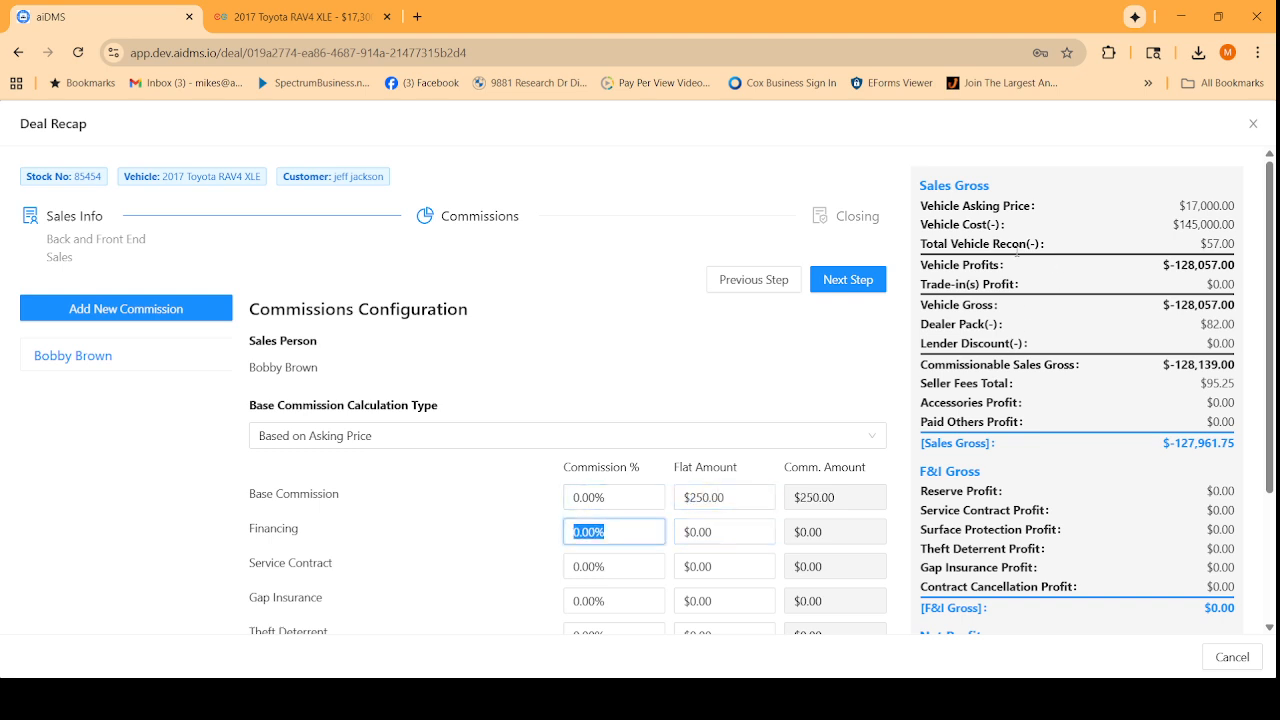
Advance the recap to Closing and confirm Close Deal - Pending Finance.
{"action": "left_click", "coordinate": [840, 282]}
{"action": "scroll", "coordinate": [705, 405], "scroll_direction": "down", "scroll_amount": 3}
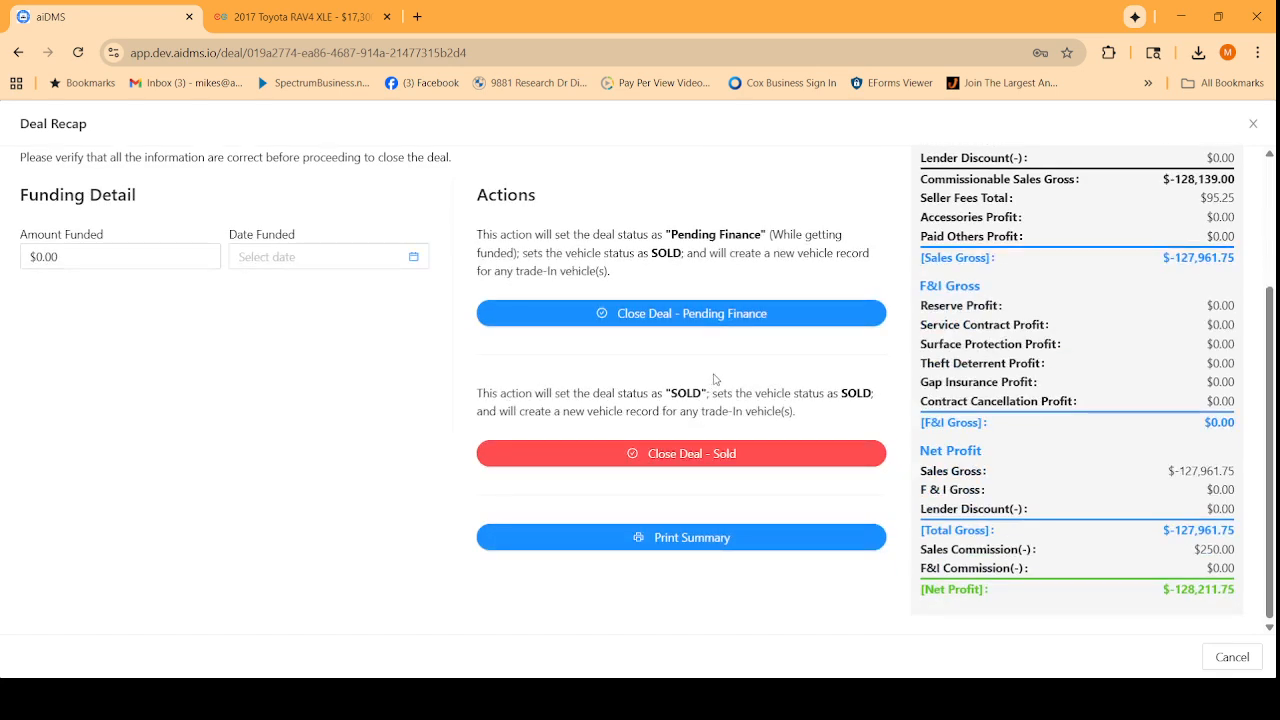
{"action": "left_click", "coordinate": [683, 318]}
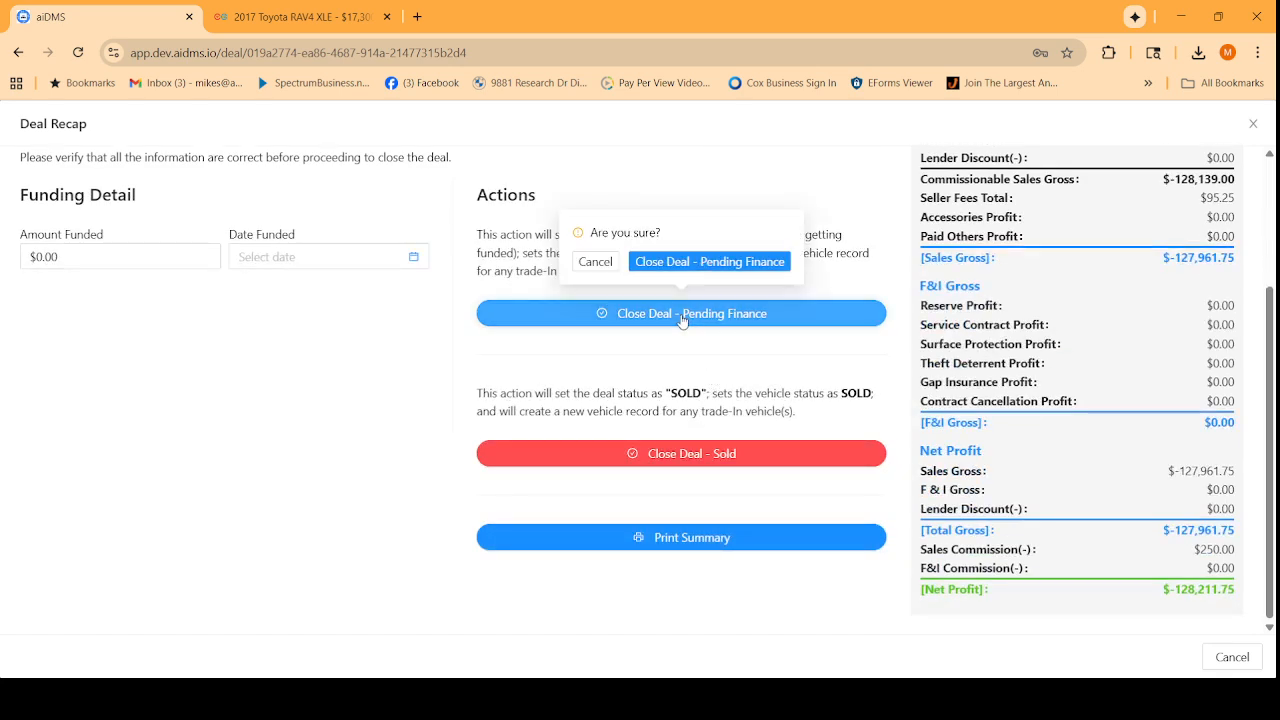
{"action": "left_click", "coordinate": [712, 264]}
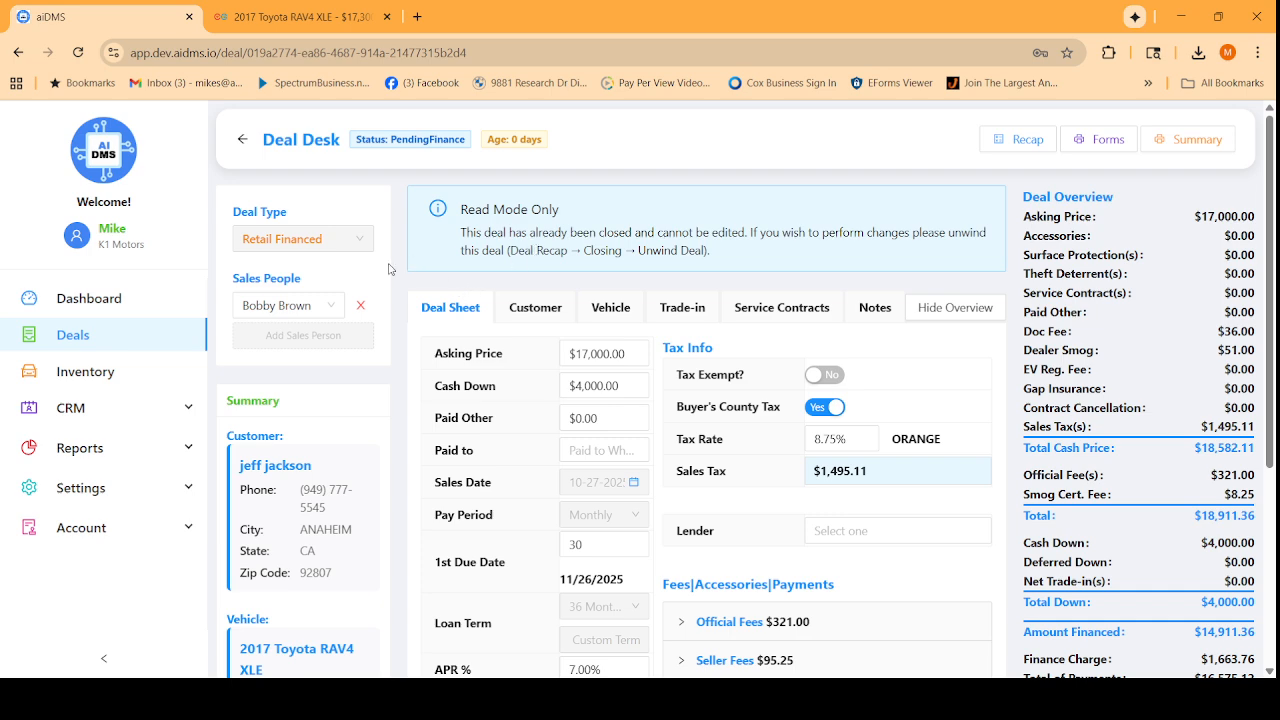
Save the deal changes, open CRM > Customers, and place the cursor in the Enter Search Key box.
{"action": "left_click", "coordinate": [65, 408]}
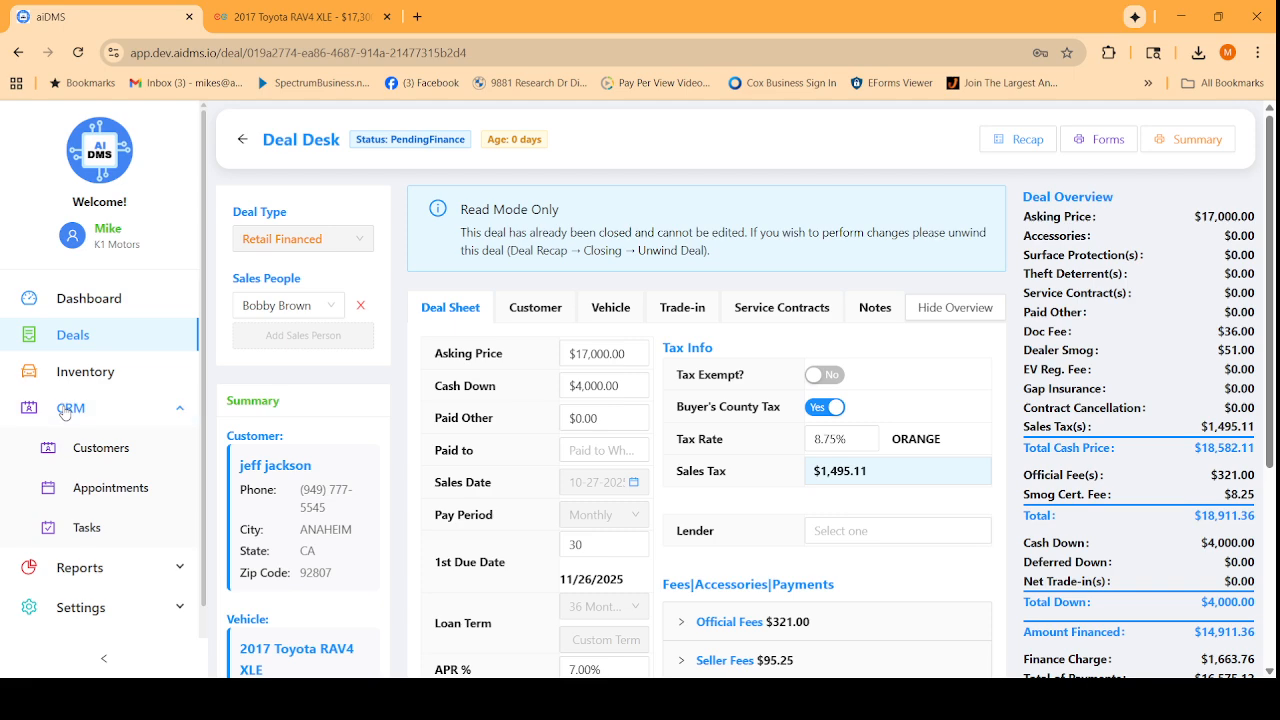
{"action": "left_click", "coordinate": [103, 450]}
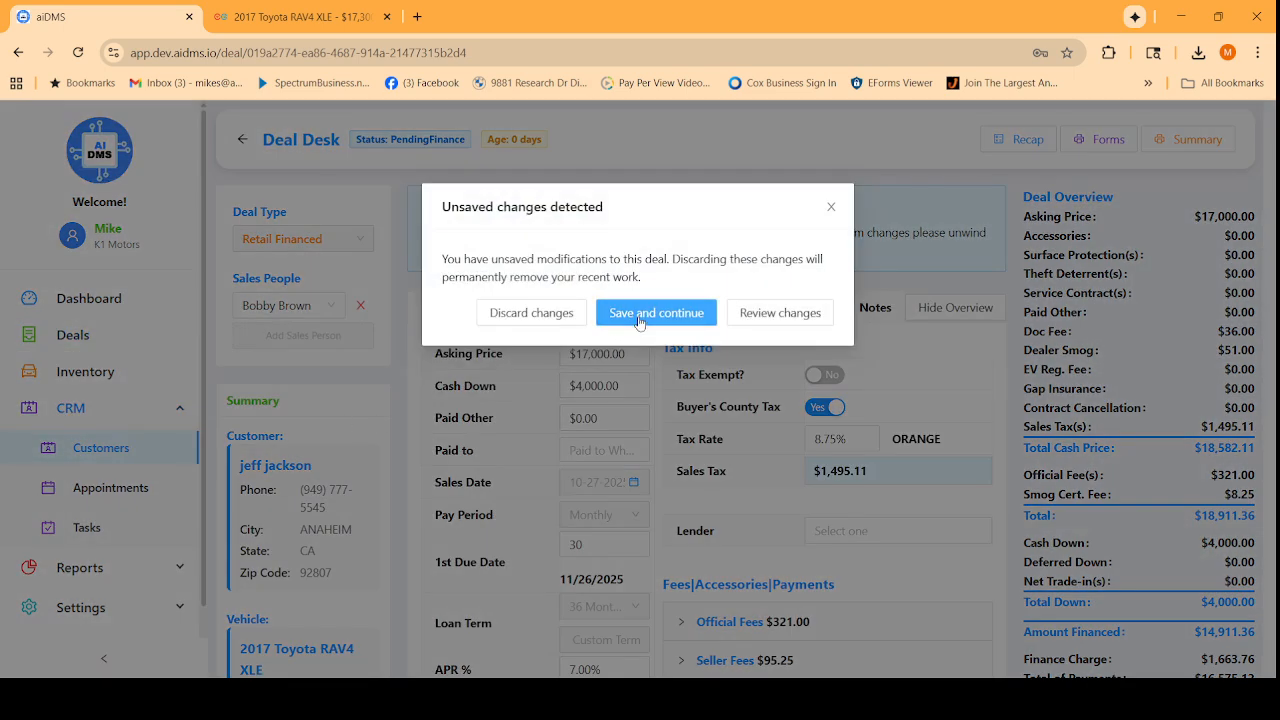
{"action": "left_click", "coordinate": [640, 318]}
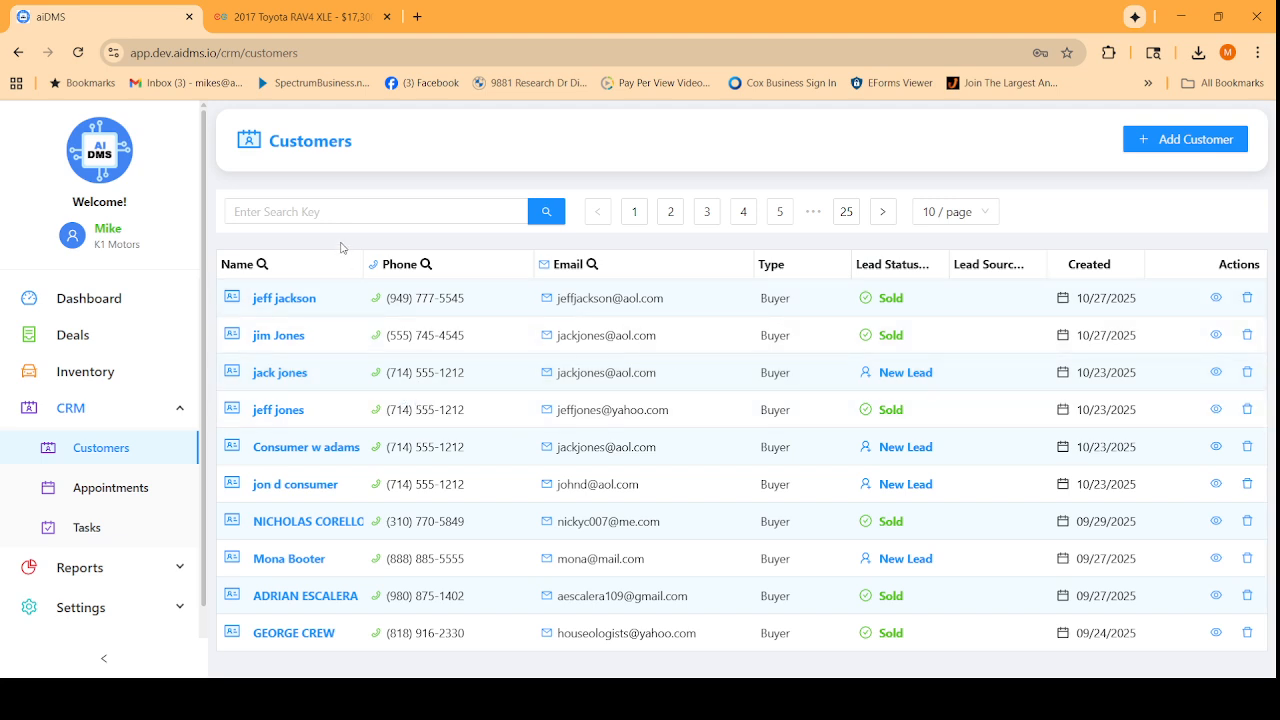
{"action": "left_click", "coordinate": [327, 211]}
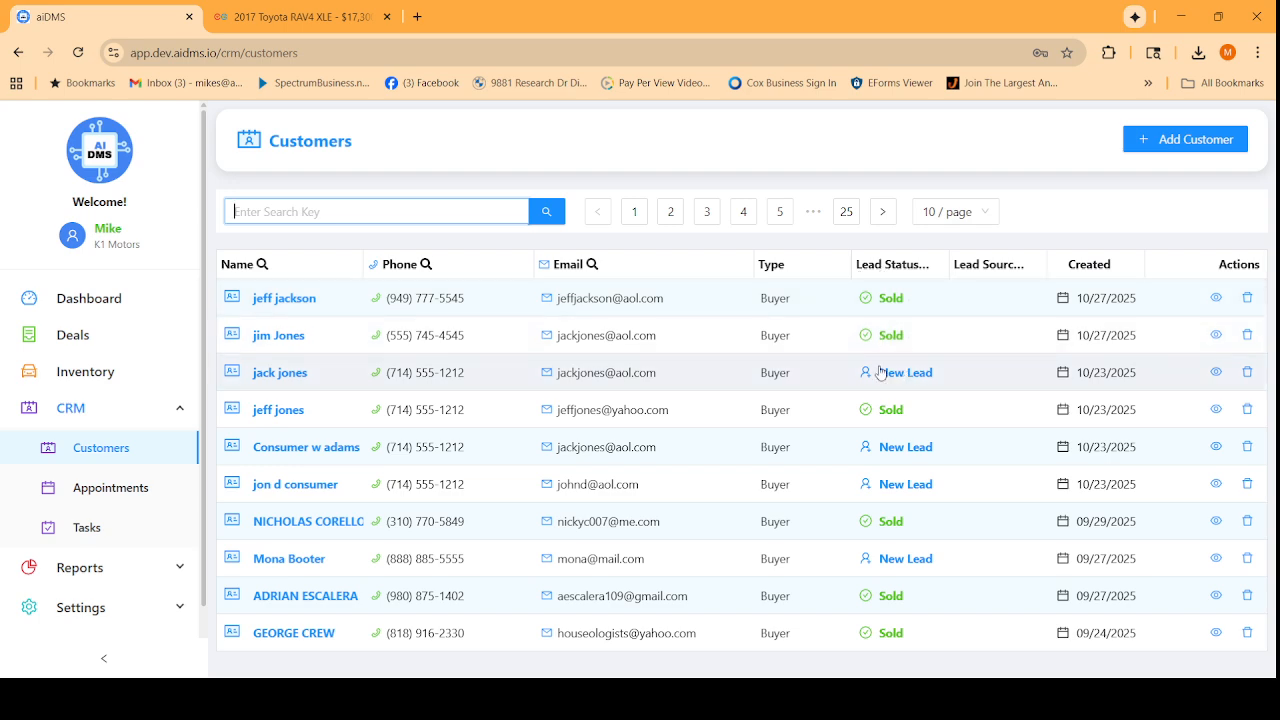
Review the RAV4 buyer's Customer Source, Employment, Info, Tasks and Appointments tabs, then open CRM Appointments.
{"action": "left_click", "coordinate": [304, 299]}
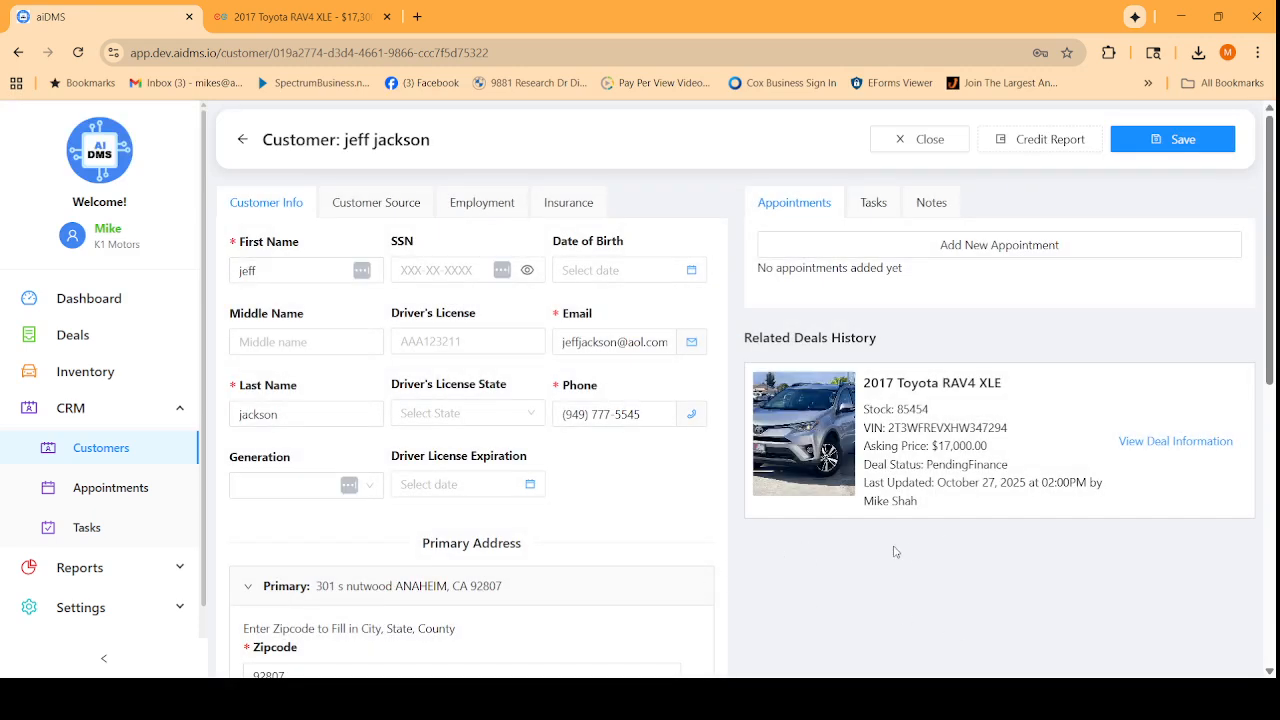
{"action": "left_click", "coordinate": [378, 203]}
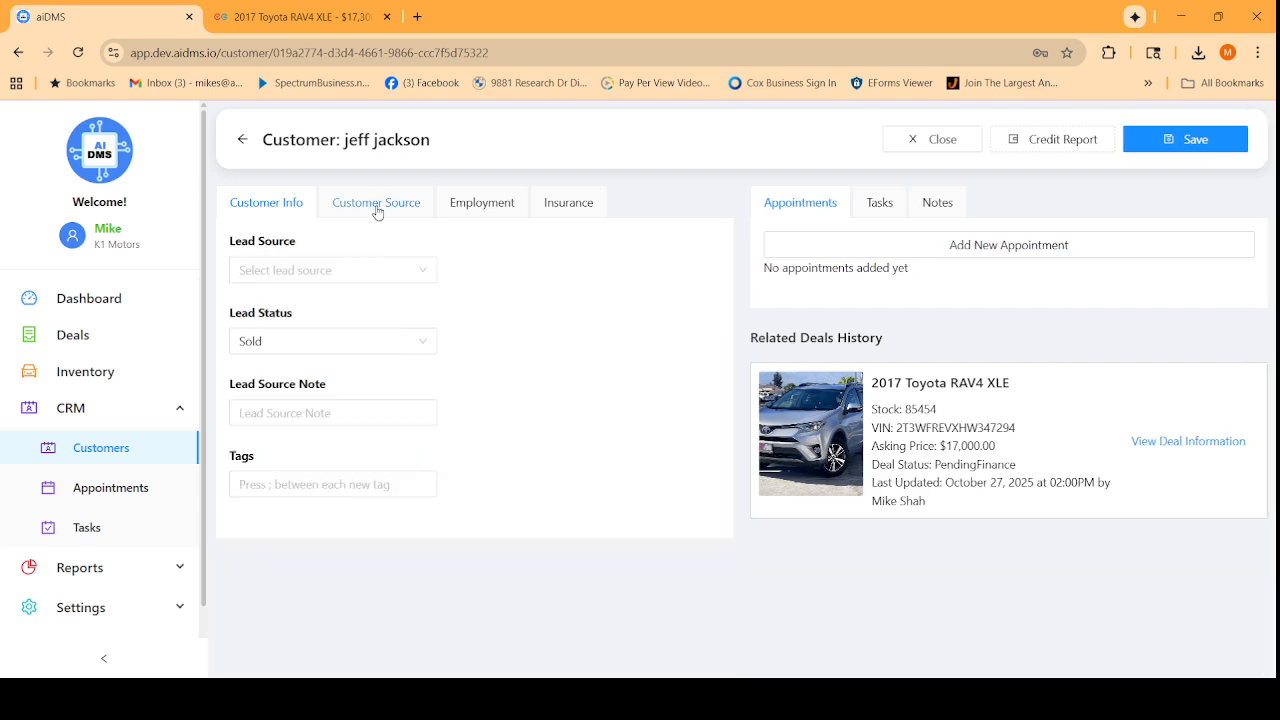
{"action": "left_click", "coordinate": [455, 205]}
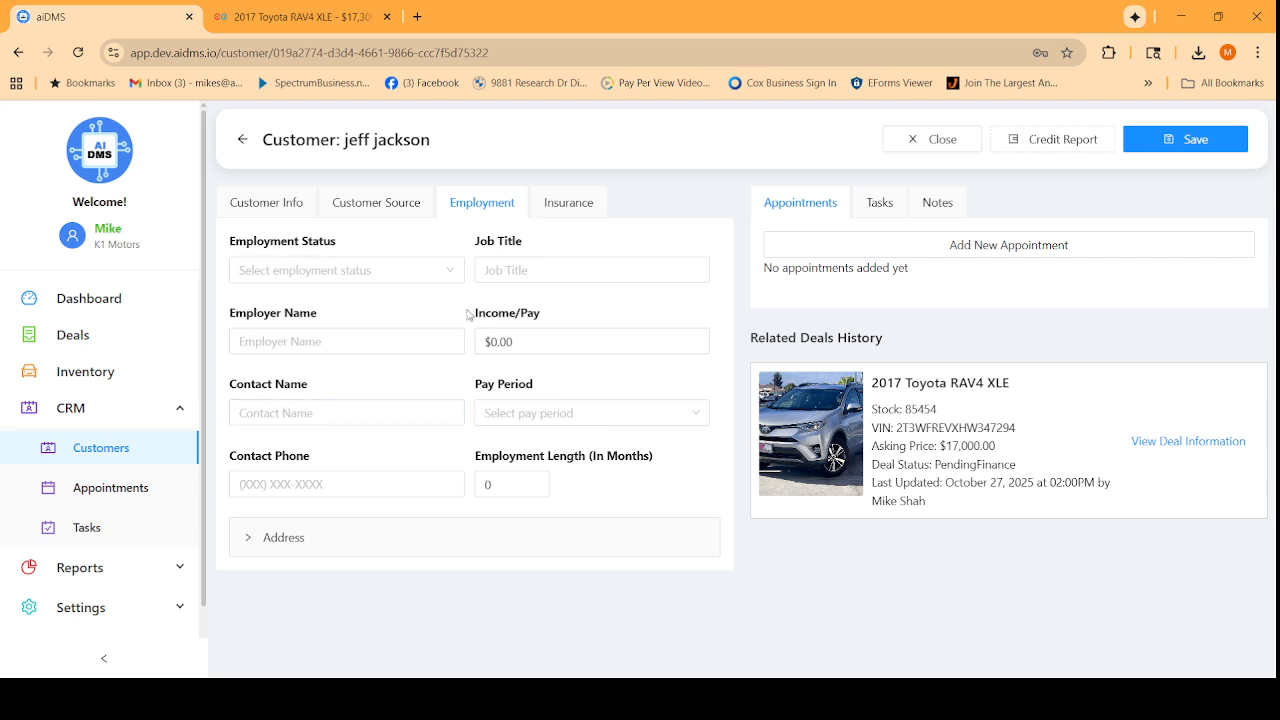
{"action": "left_click", "coordinate": [272, 204]}
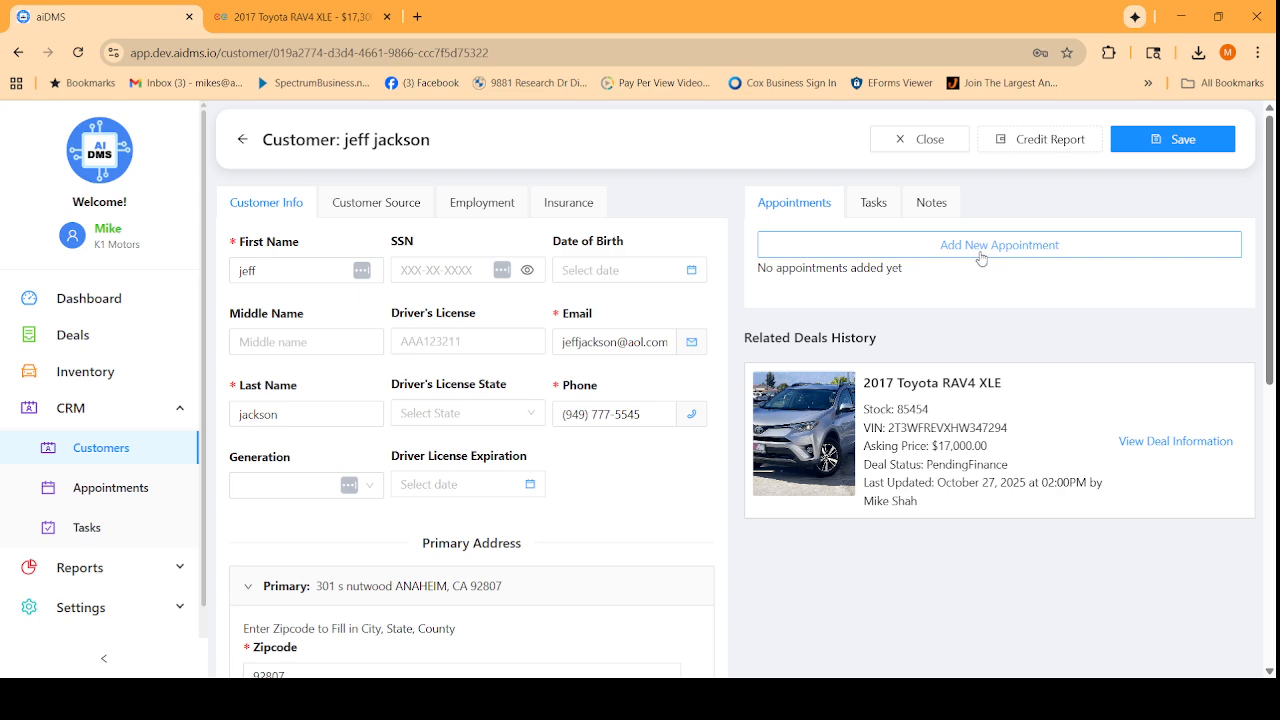
{"action": "left_click", "coordinate": [877, 210]}
{"action": "left_click", "coordinate": [812, 214]}
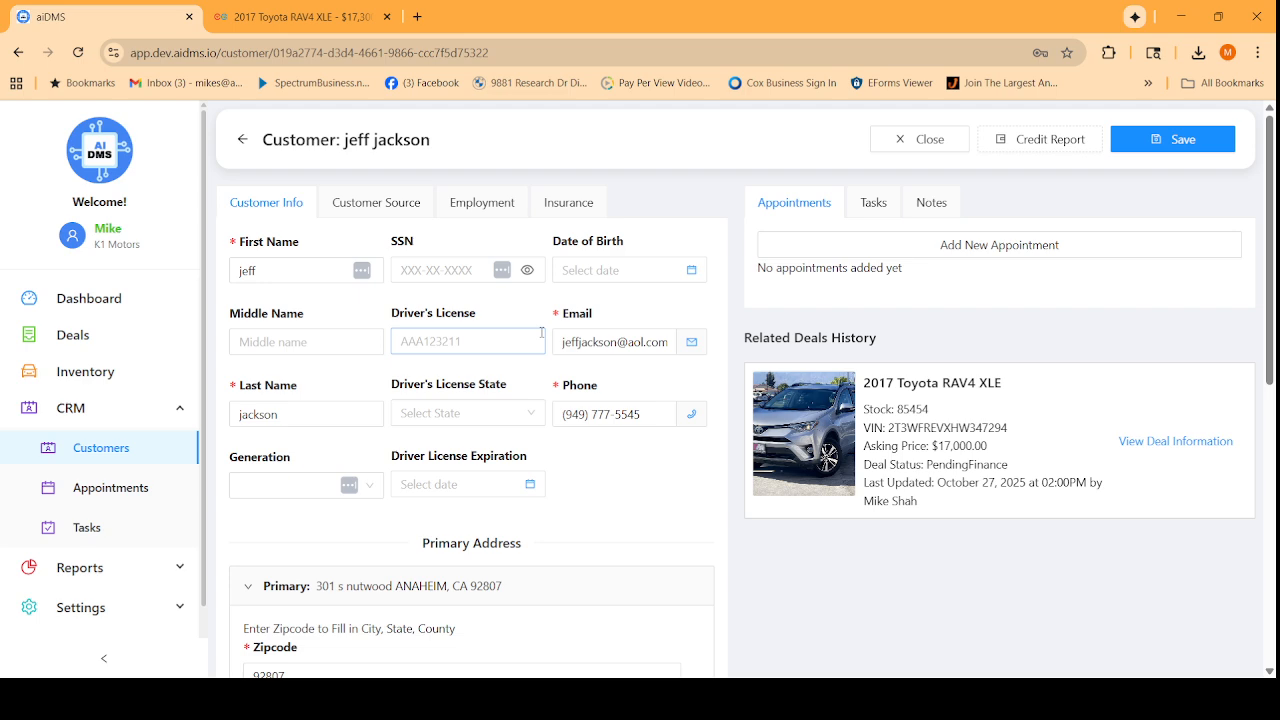
{"action": "left_click", "coordinate": [134, 493]}
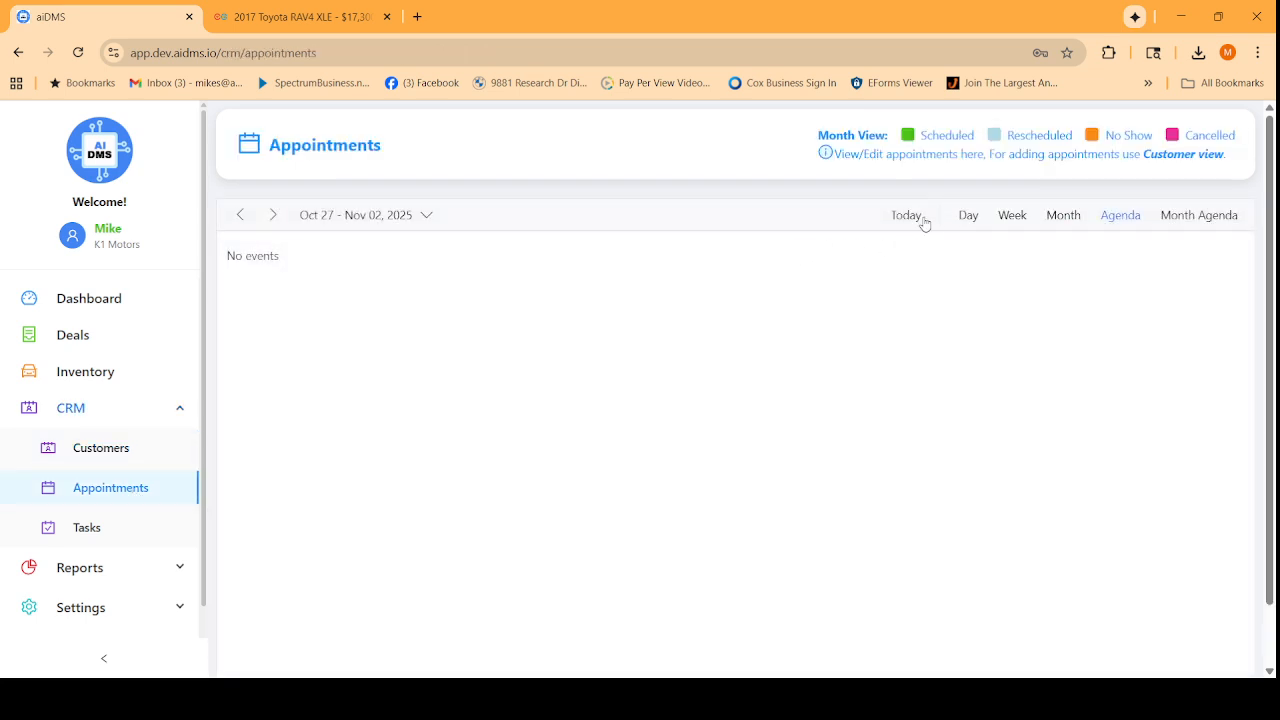
Switch the appointments calendar to Month view, then open Reports > General > Management.
{"action": "left_click", "coordinate": [1063, 216]}
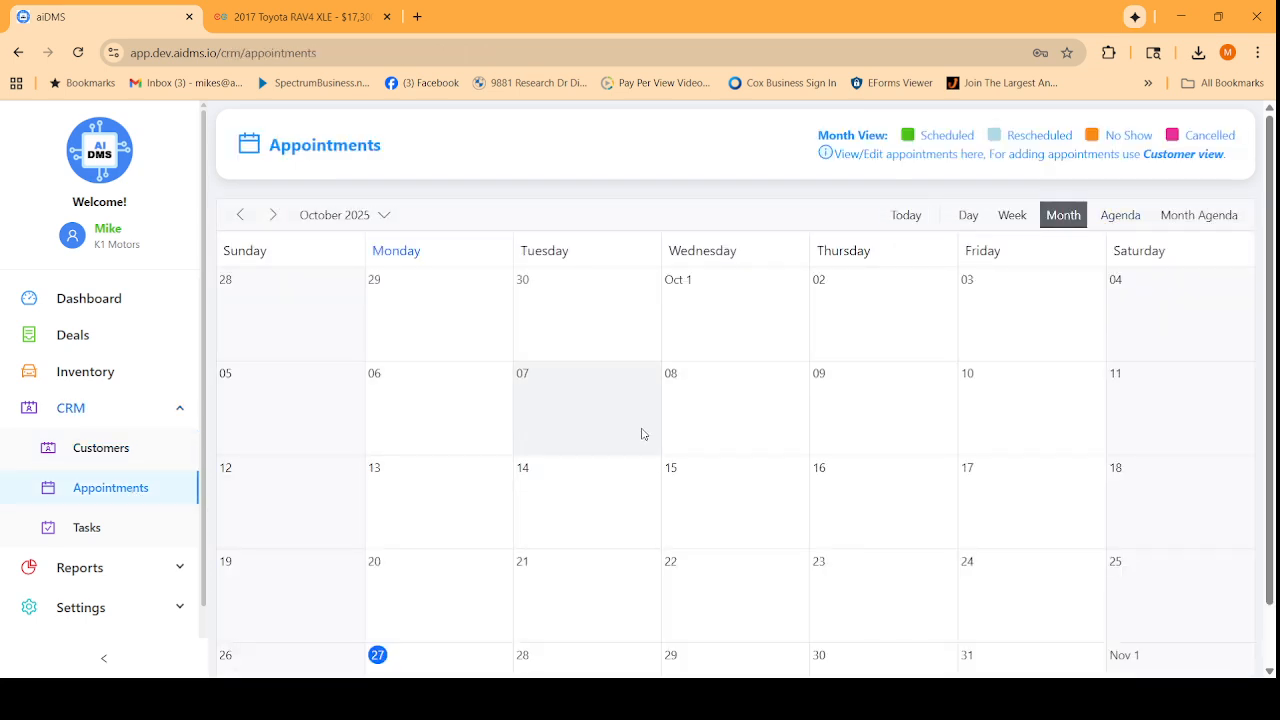
{"action": "scroll", "coordinate": [97, 455], "scroll_direction": "down", "scroll_amount": 1}
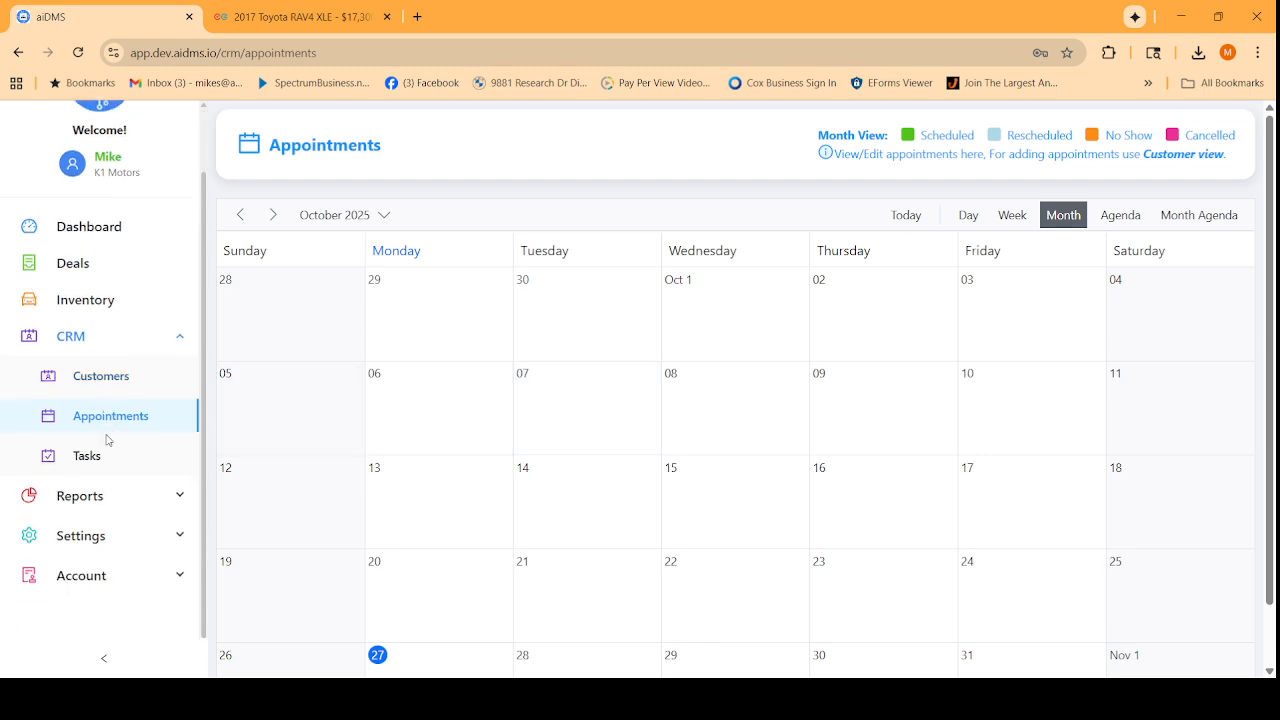
{"action": "left_click", "coordinate": [95, 497]}
{"action": "left_click", "coordinate": [95, 536]}
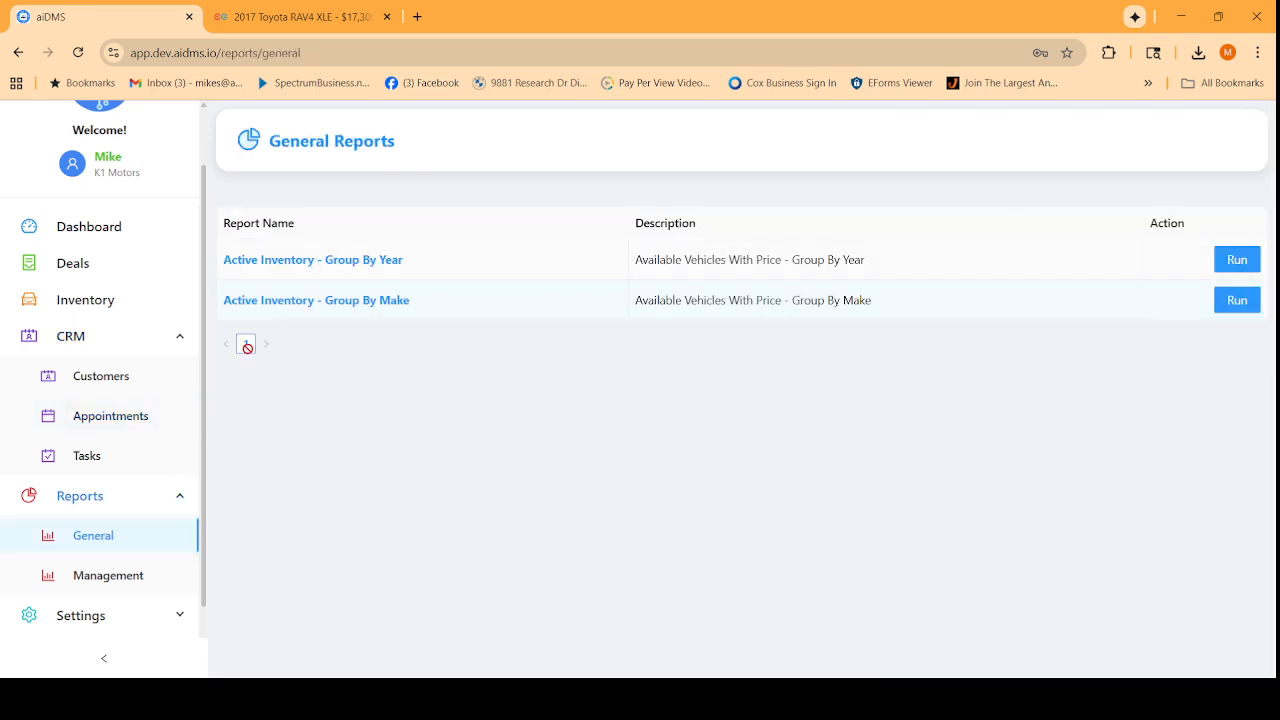
{"action": "left_click", "coordinate": [100, 576]}
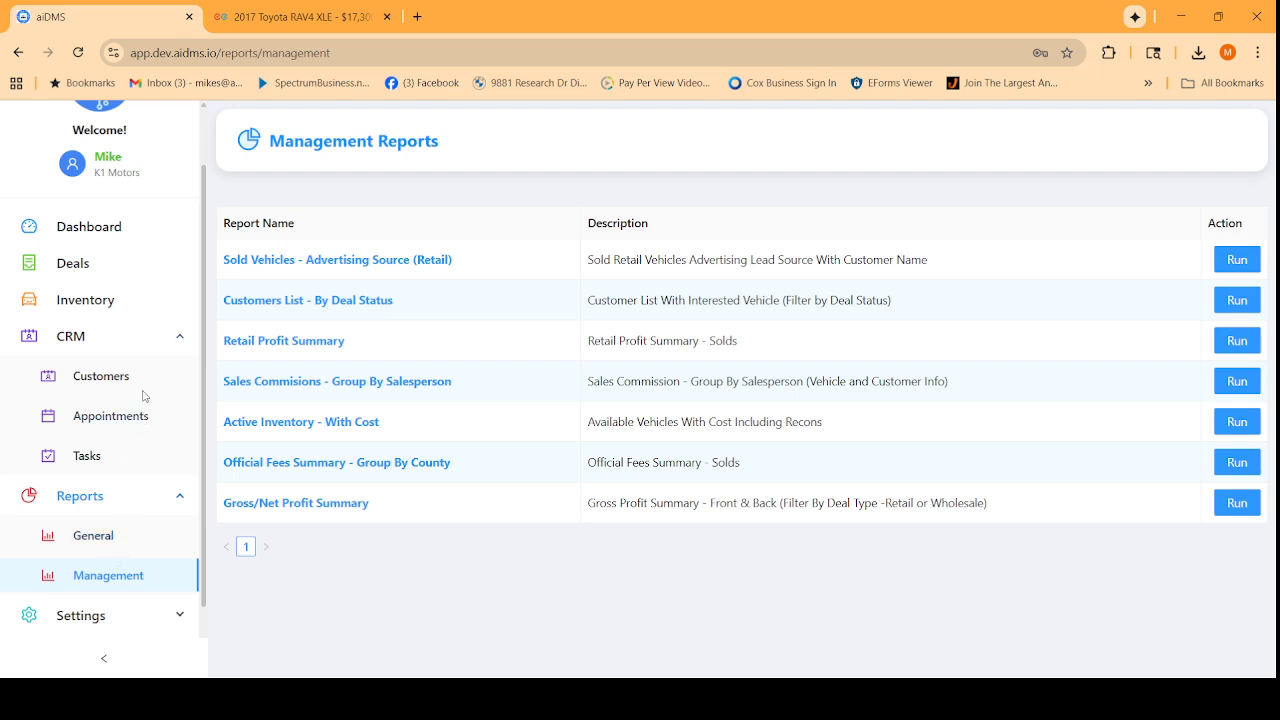
Run the Retail Profit Summary report with start date May 13, 2025.
{"action": "left_click", "coordinate": [1220, 341]}
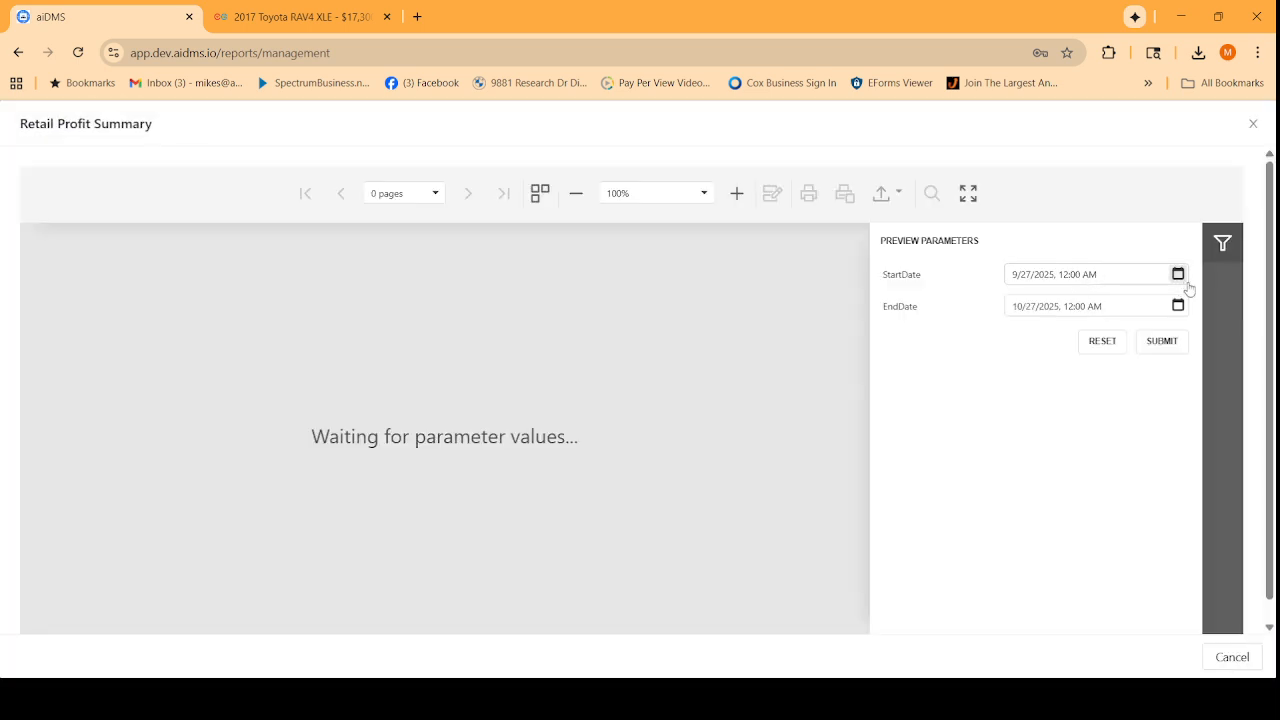
{"action": "left_click", "coordinate": [1178, 274]}
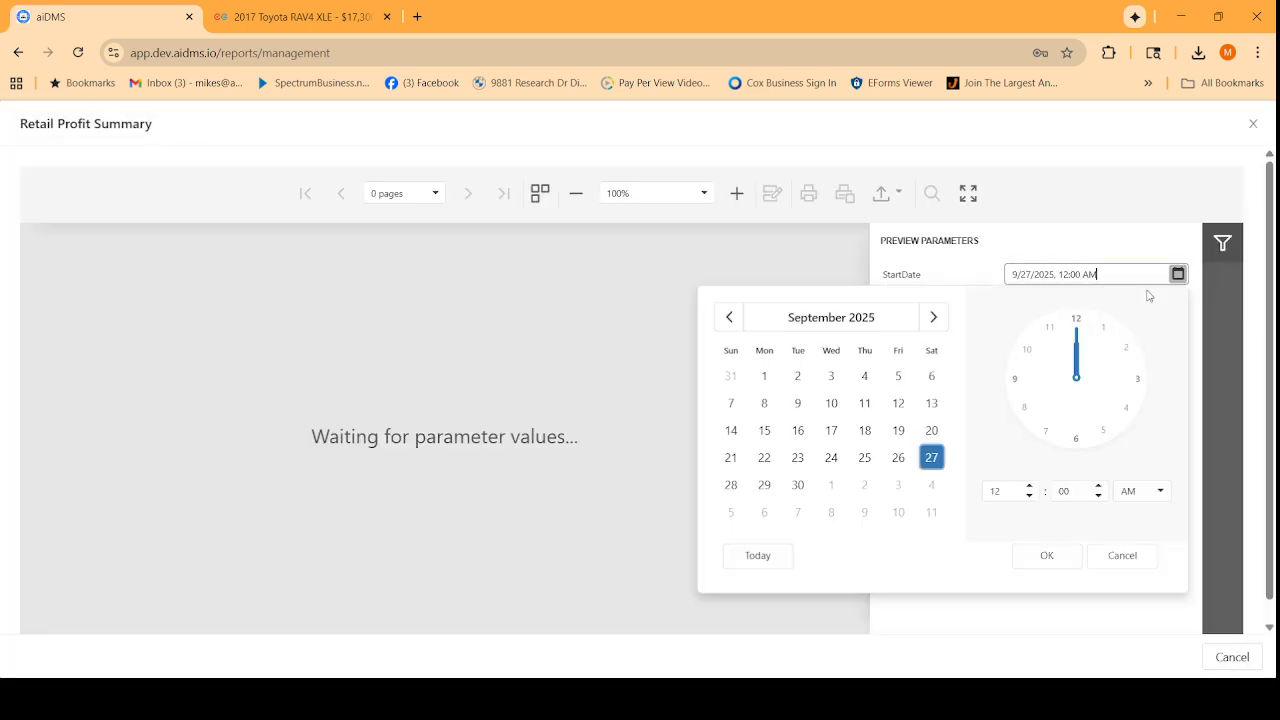
{"action": "left_click", "coordinate": [729, 317]}
{"action": "left_click", "coordinate": [729, 317]}
{"action": "left_click", "coordinate": [729, 317]}
{"action": "left_click", "coordinate": [729, 317]}
{"action": "left_click", "coordinate": [806, 436]}
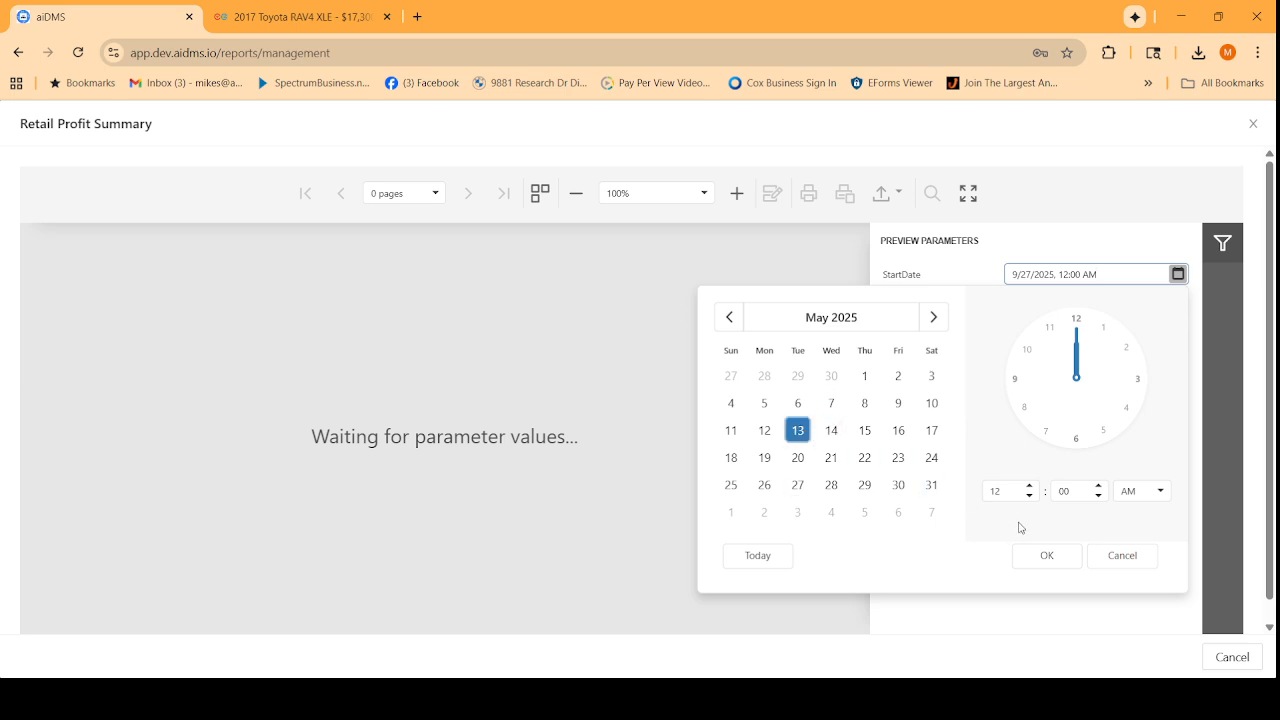
{"action": "left_click", "coordinate": [1052, 558]}
{"action": "left_click", "coordinate": [1150, 344]}
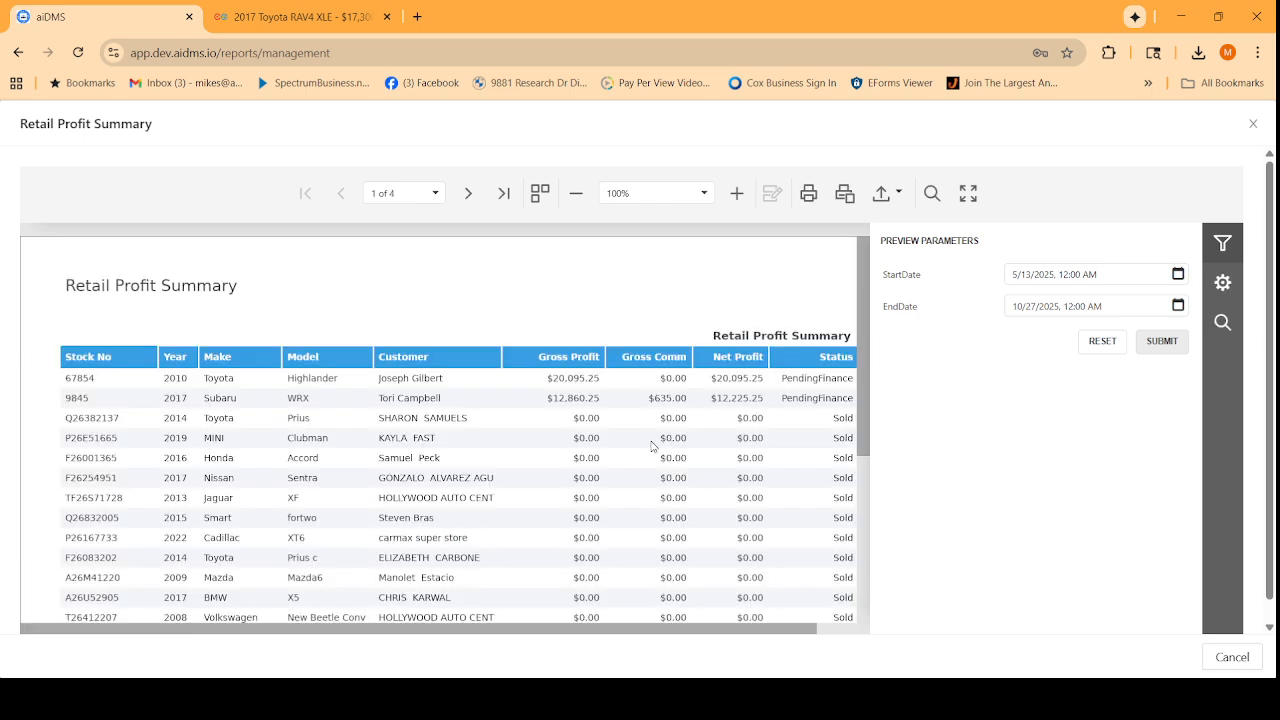
Scroll through the generated Retail Profit Summary results.
{"action": "scroll", "coordinate": [653, 468], "scroll_direction": "down", "scroll_amount": 2}
{"action": "left_click_drag", "start_coordinate": [630, 630], "coordinate": [718, 632]}
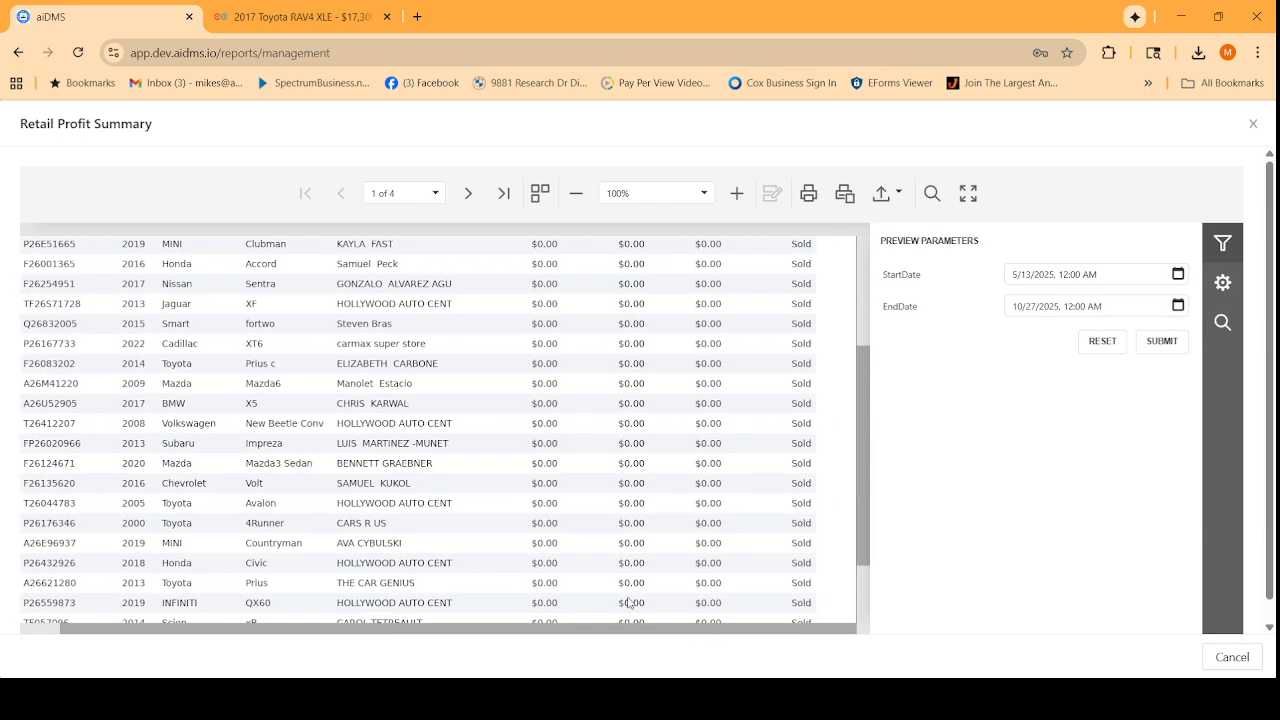
{"action": "scroll", "coordinate": [631, 603], "scroll_direction": "up", "scroll_amount": 3}
{"action": "left_click_drag", "start_coordinate": [474, 630], "coordinate": [432, 630]}
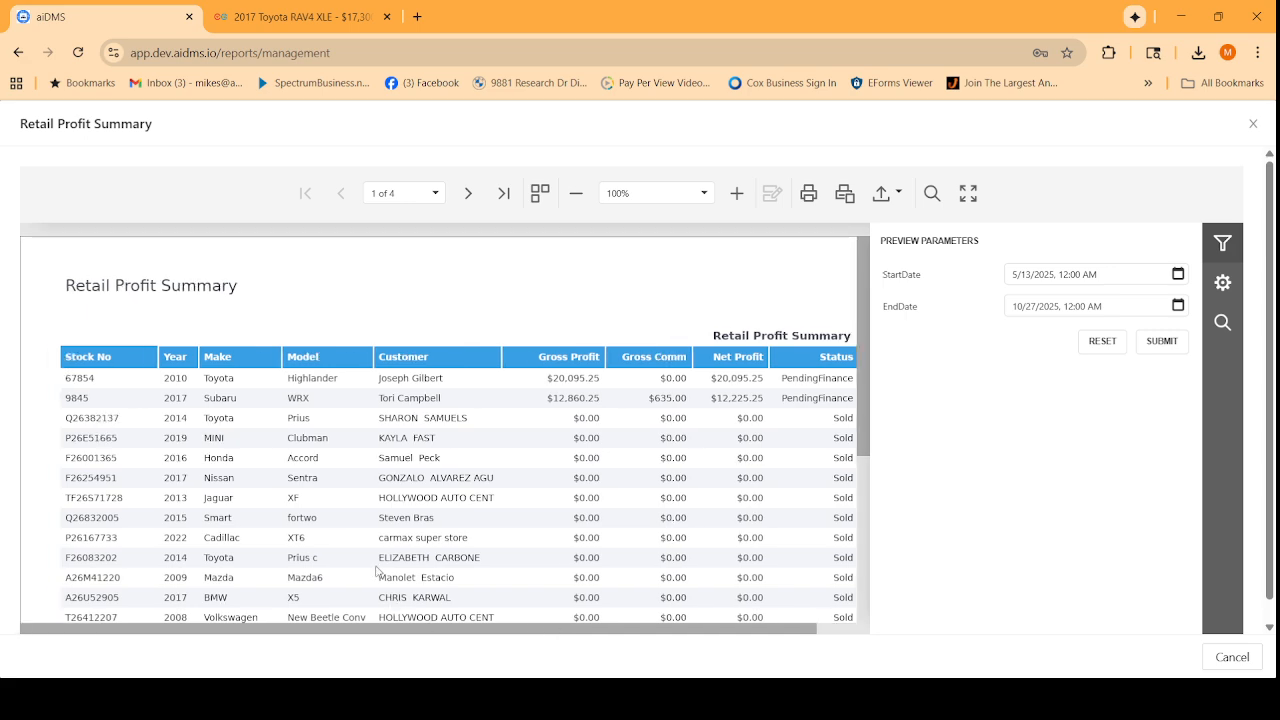
Close the report and view the Settings Defaults and Vendors pages.
{"action": "left_click", "coordinate": [1251, 125]}
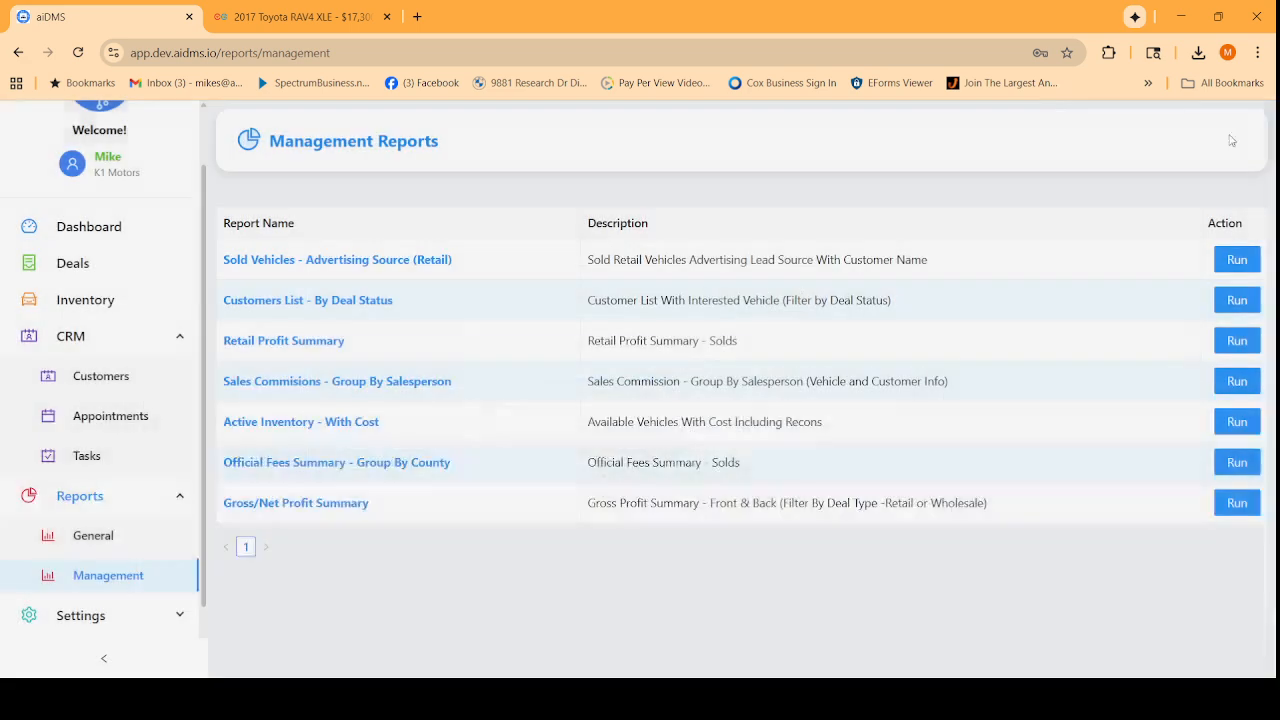
{"action": "scroll", "coordinate": [128, 520], "scroll_direction": "down", "scroll_amount": 1}
{"action": "left_click", "coordinate": [104, 537]}
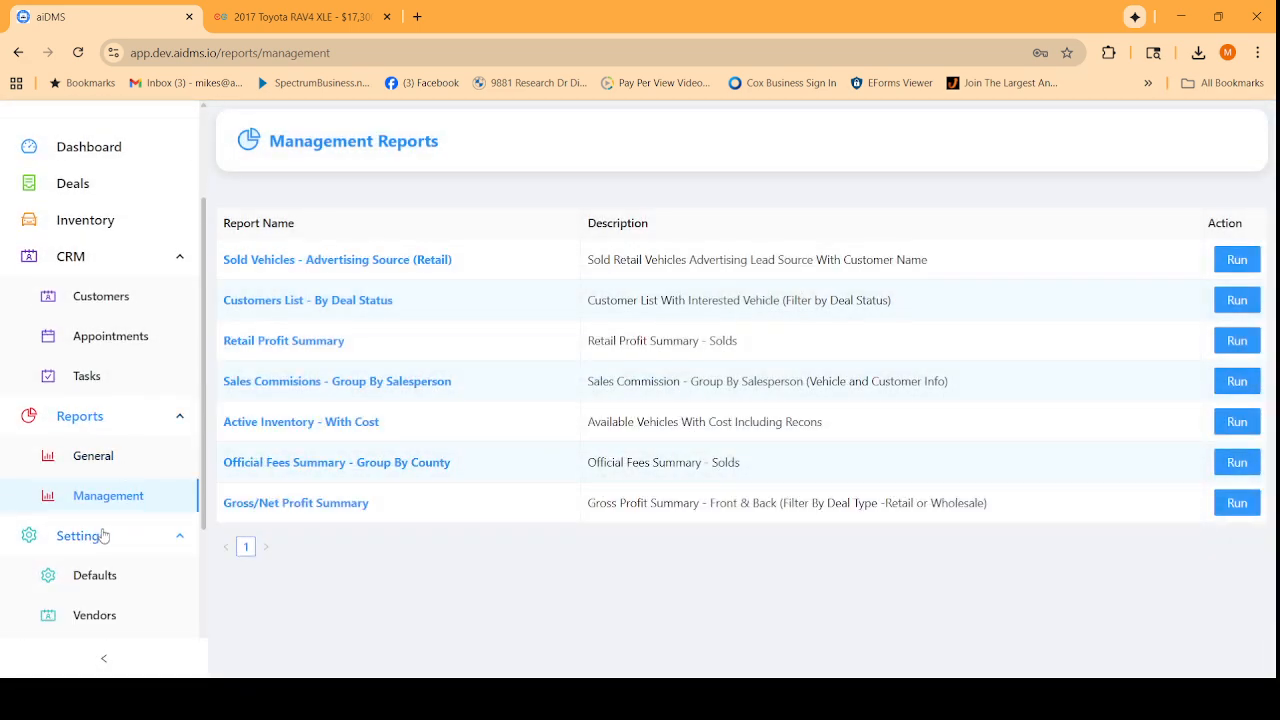
{"action": "scroll", "coordinate": [118, 570], "scroll_direction": "down", "scroll_amount": 2}
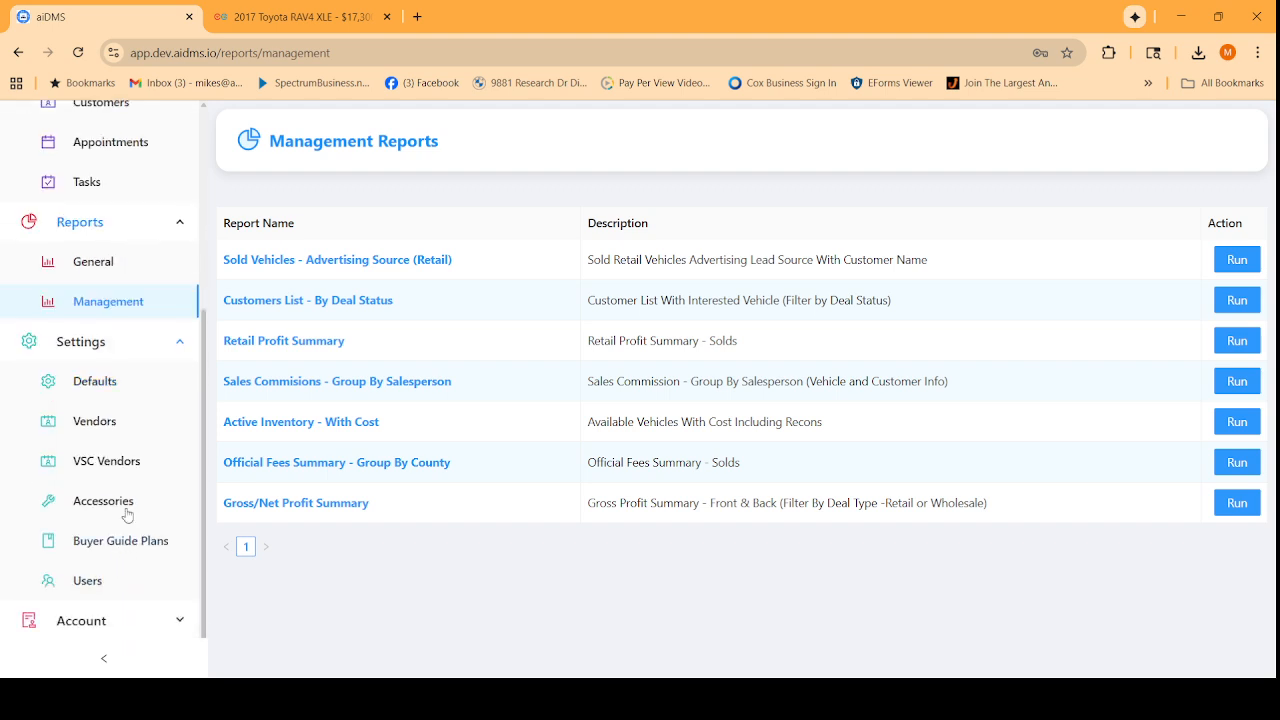
{"action": "left_click", "coordinate": [118, 387]}
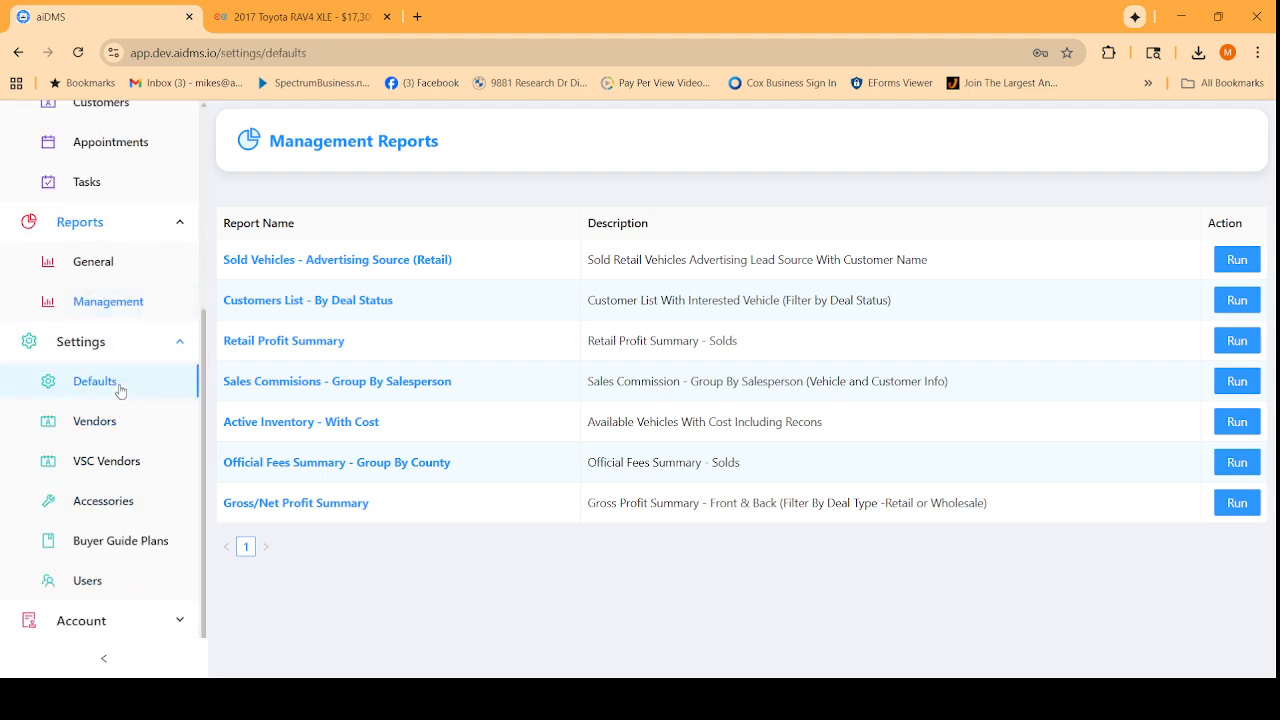
{"action": "left_click", "coordinate": [102, 426]}
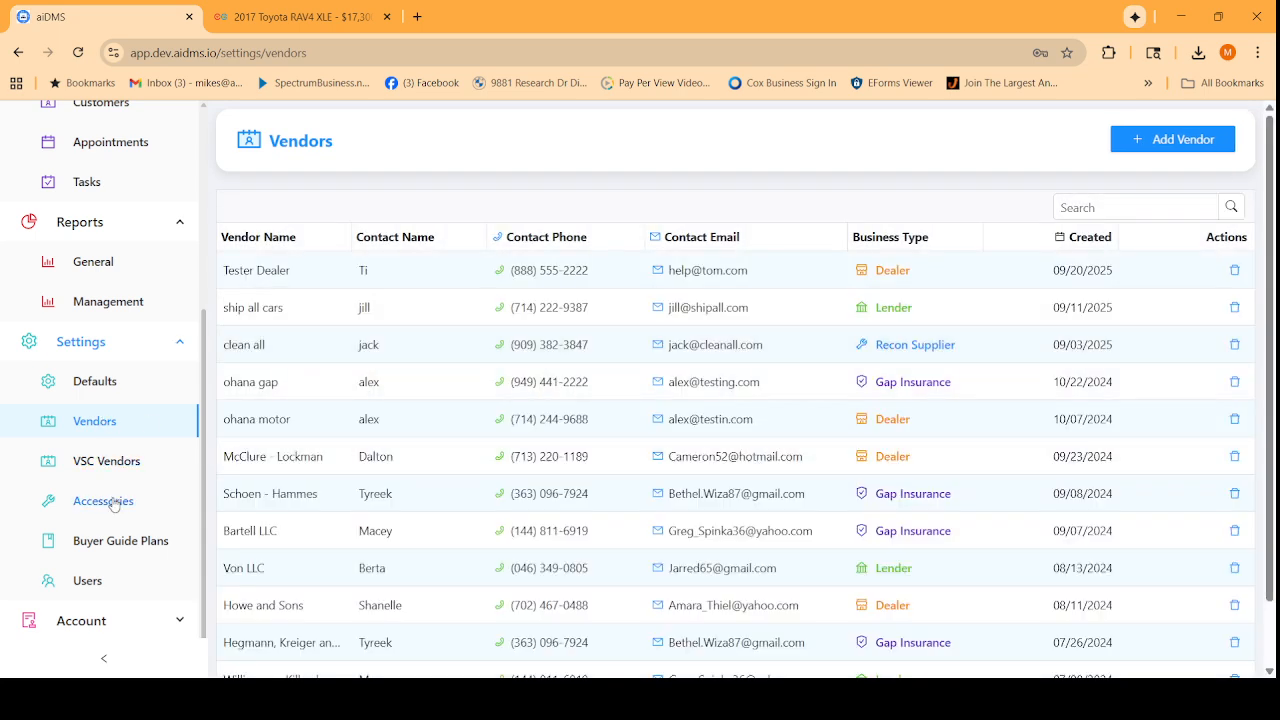
View Buyer Guide Plans and Users, then revisit Defaults and Vendors.
{"action": "scroll", "coordinate": [150, 506], "scroll_direction": "down", "scroll_amount": 1}
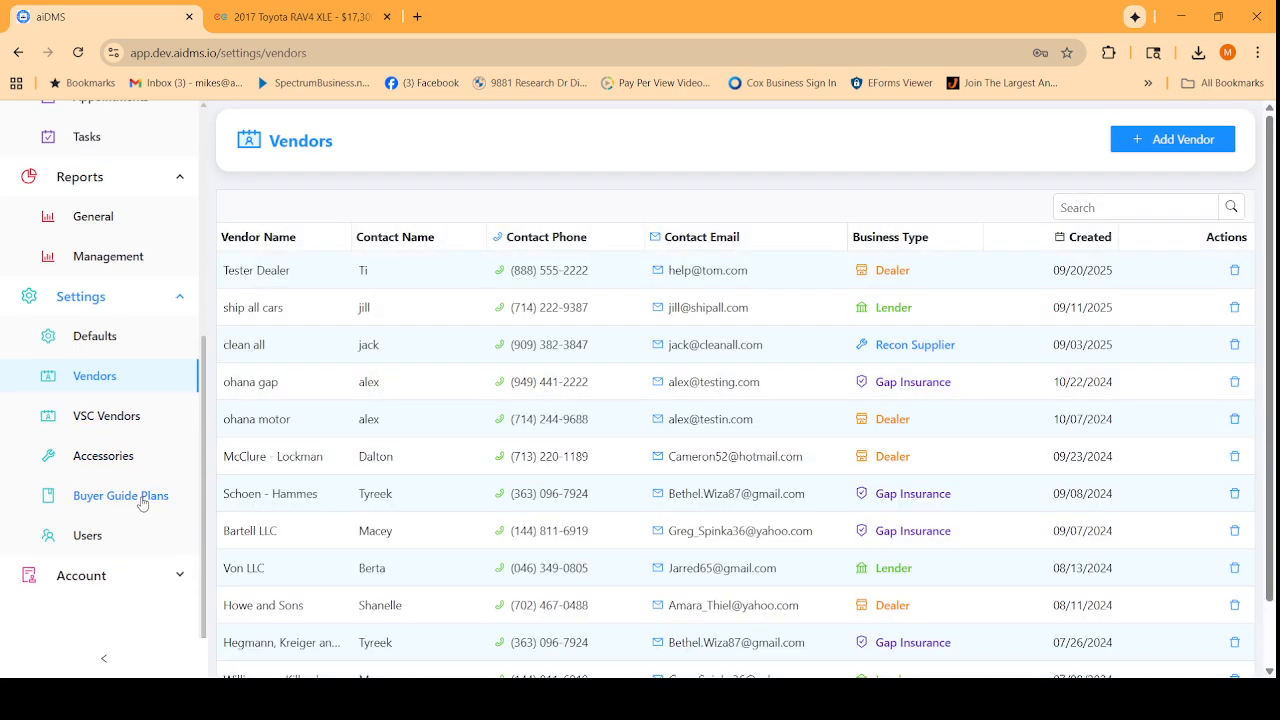
{"action": "left_click", "coordinate": [142, 503]}
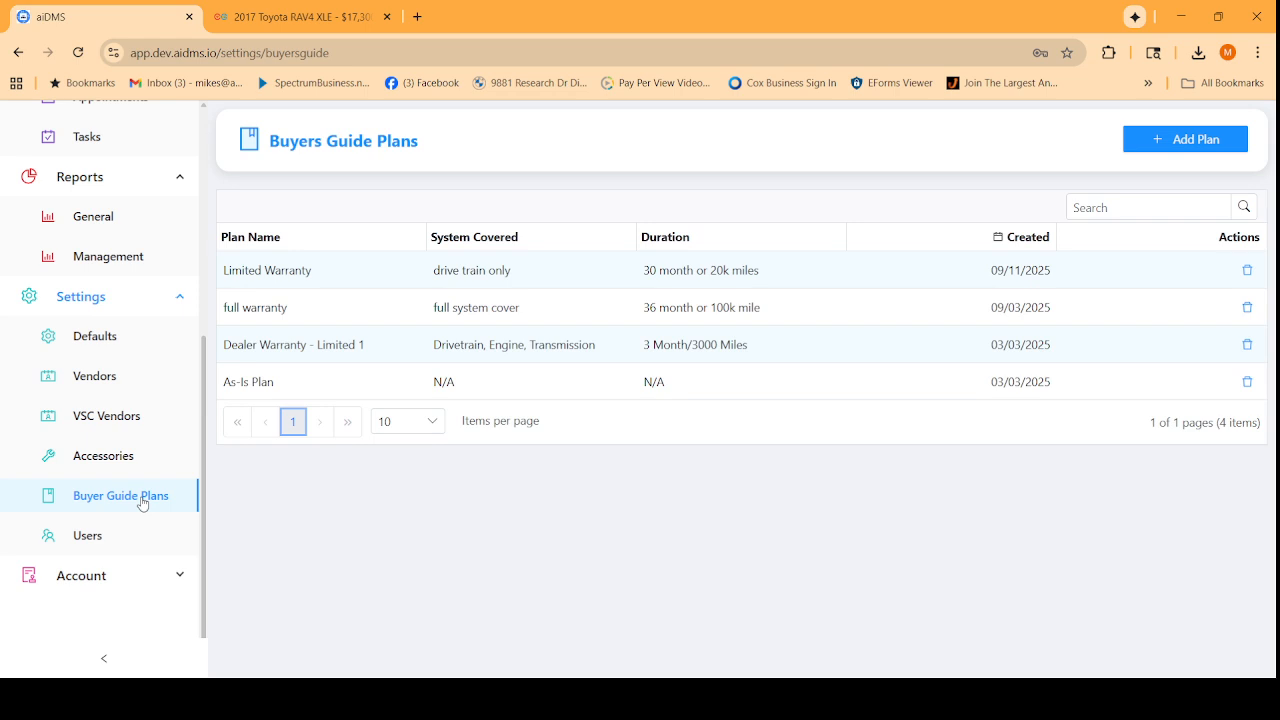
{"action": "left_click", "coordinate": [97, 537]}
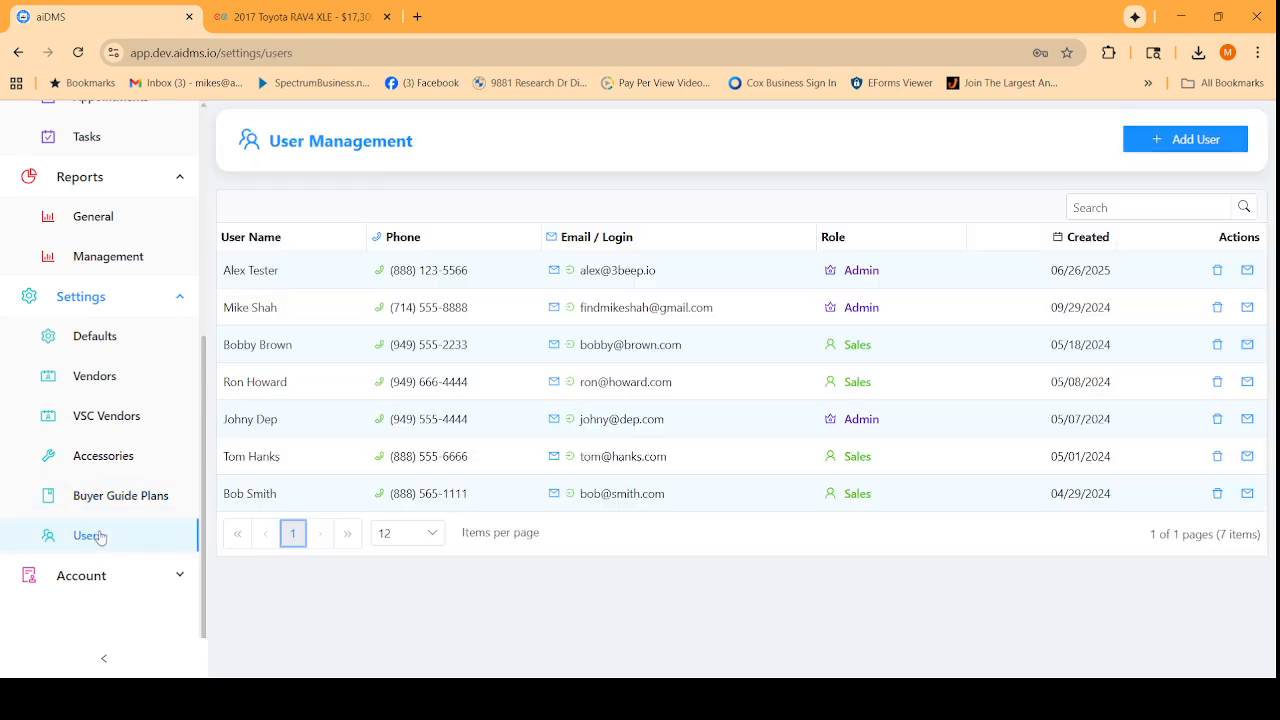
{"action": "left_click", "coordinate": [103, 341]}
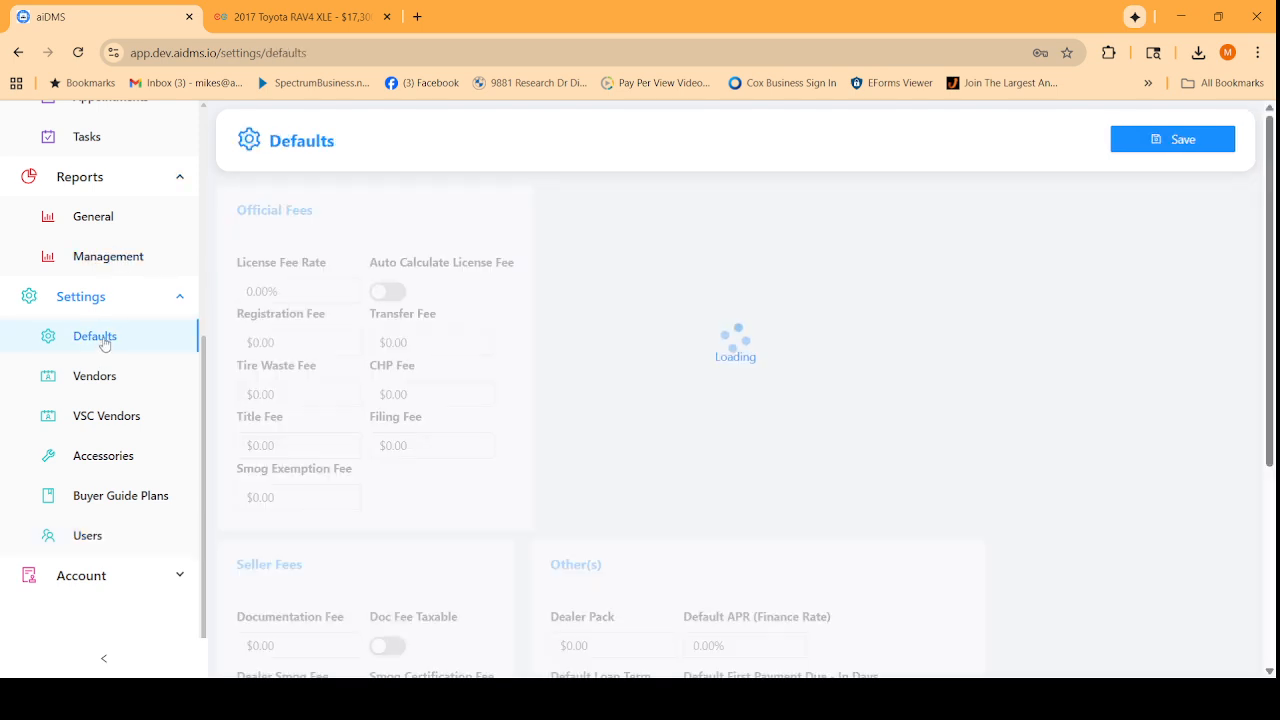
{"action": "left_click", "coordinate": [113, 186]}
{"action": "left_click", "coordinate": [95, 386]}
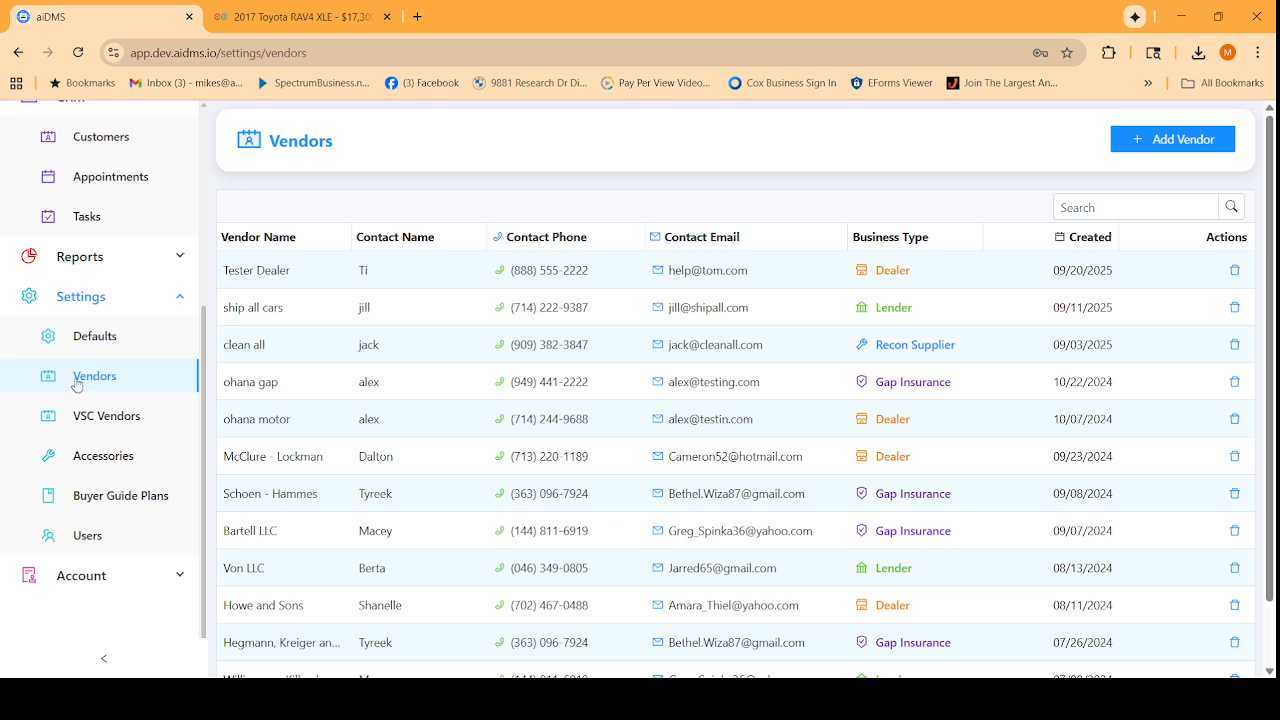
{"action": "scroll", "coordinate": [85, 300], "scroll_direction": "up", "scroll_amount": 3}
Open the Deals list from the sidebar.
{"action": "left_click", "coordinate": [71, 219]}
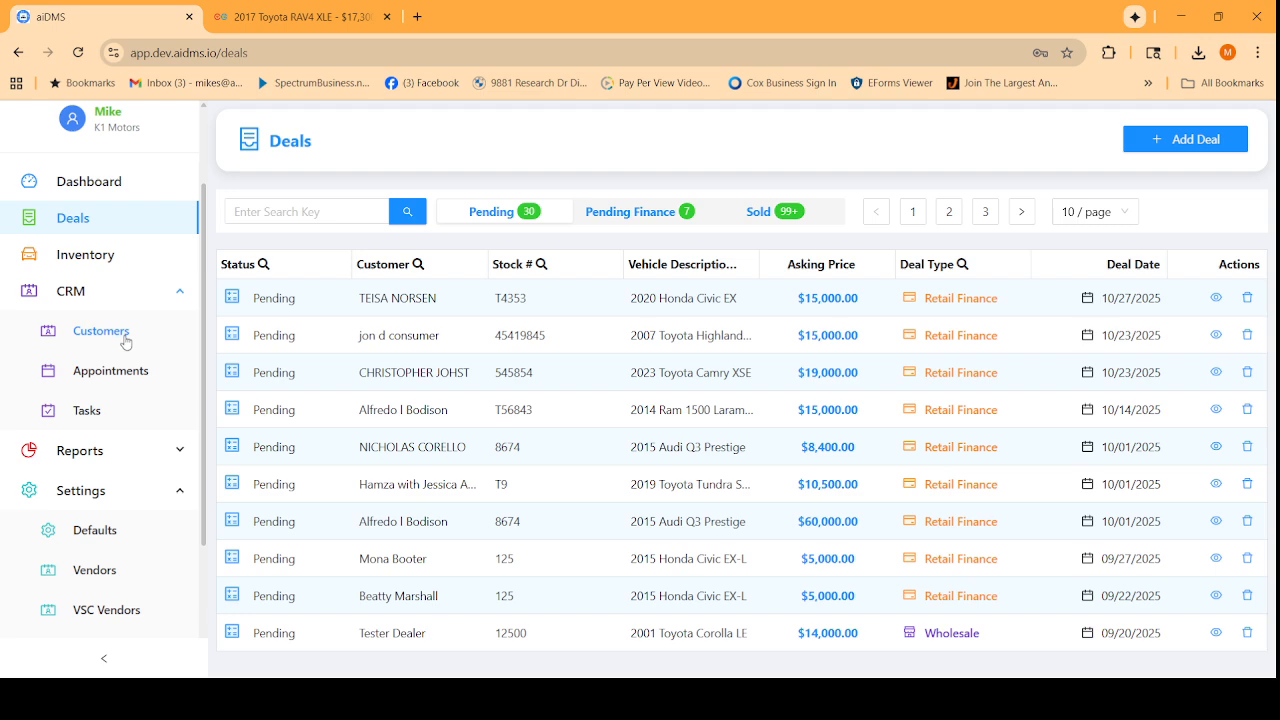
Open the pending 2007 Toyota Highlander Hybrid retail-finance deal from the Deals table.
{"action": "left_click", "coordinate": [306, 338]}
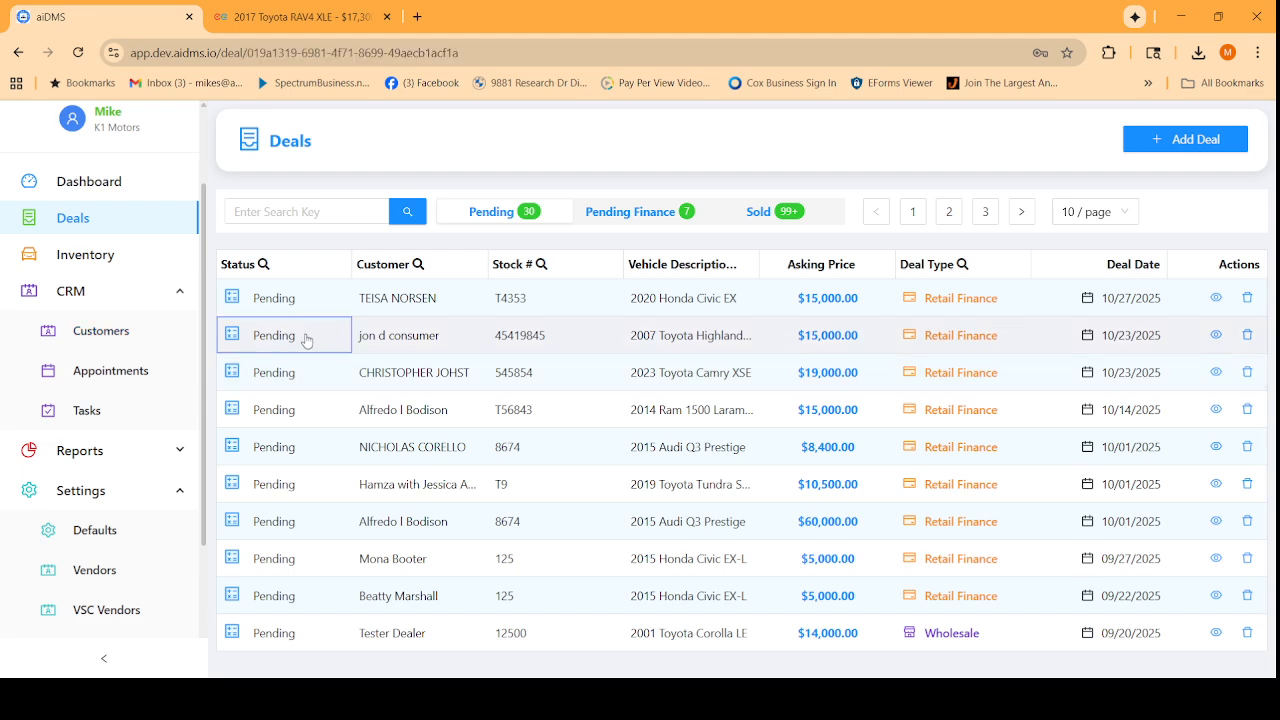